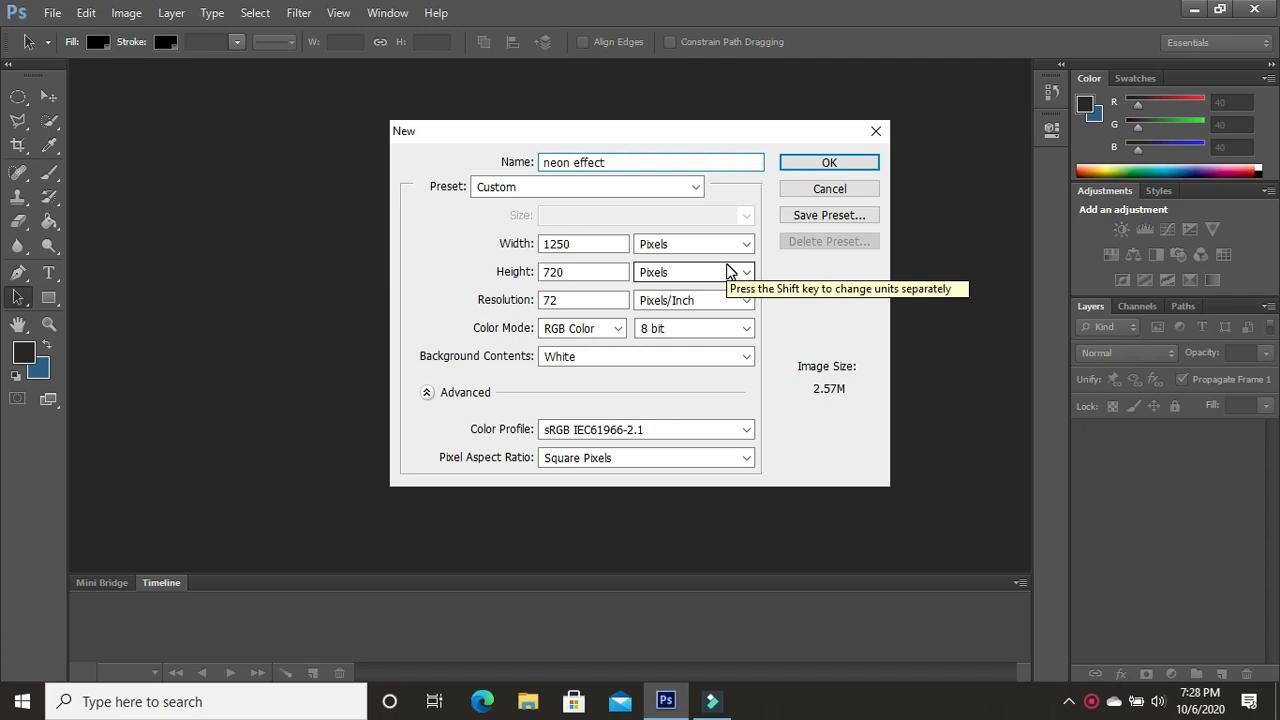
- Create the 1250 × 720 px RGB document "neon effect" and fill its white background with the dark grey foreground colour
click(827, 168)
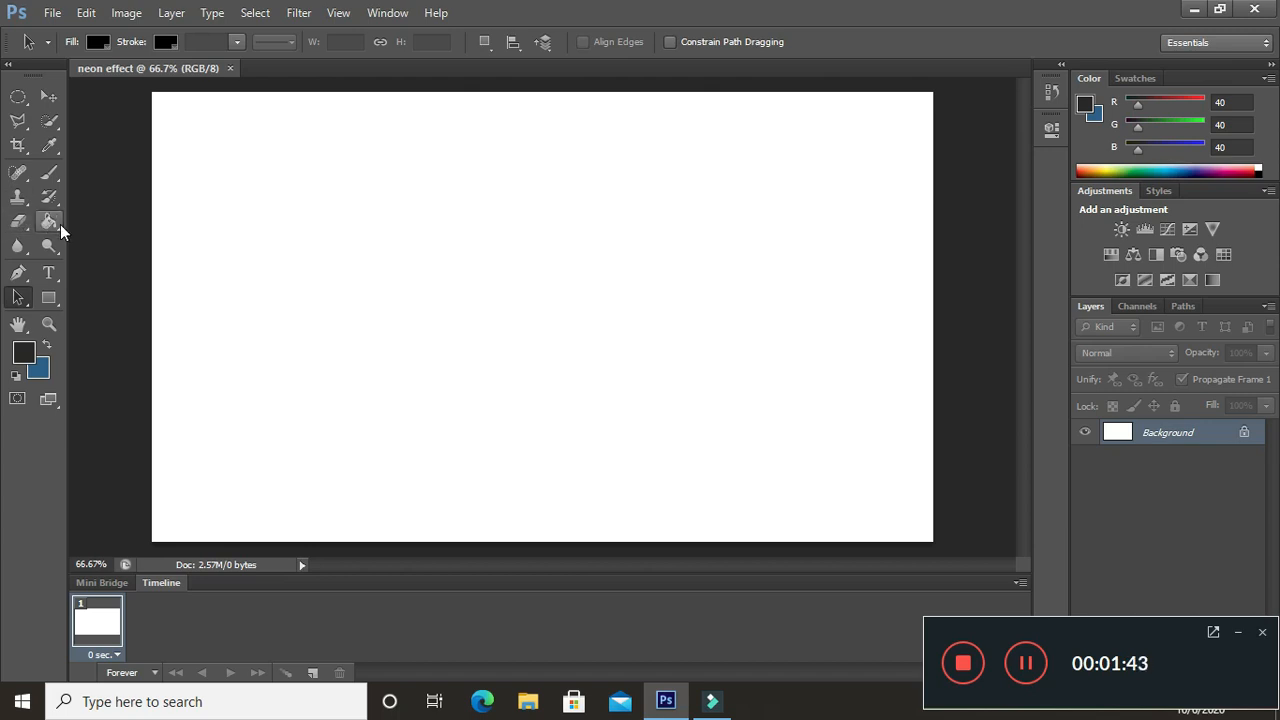
click(52, 222)
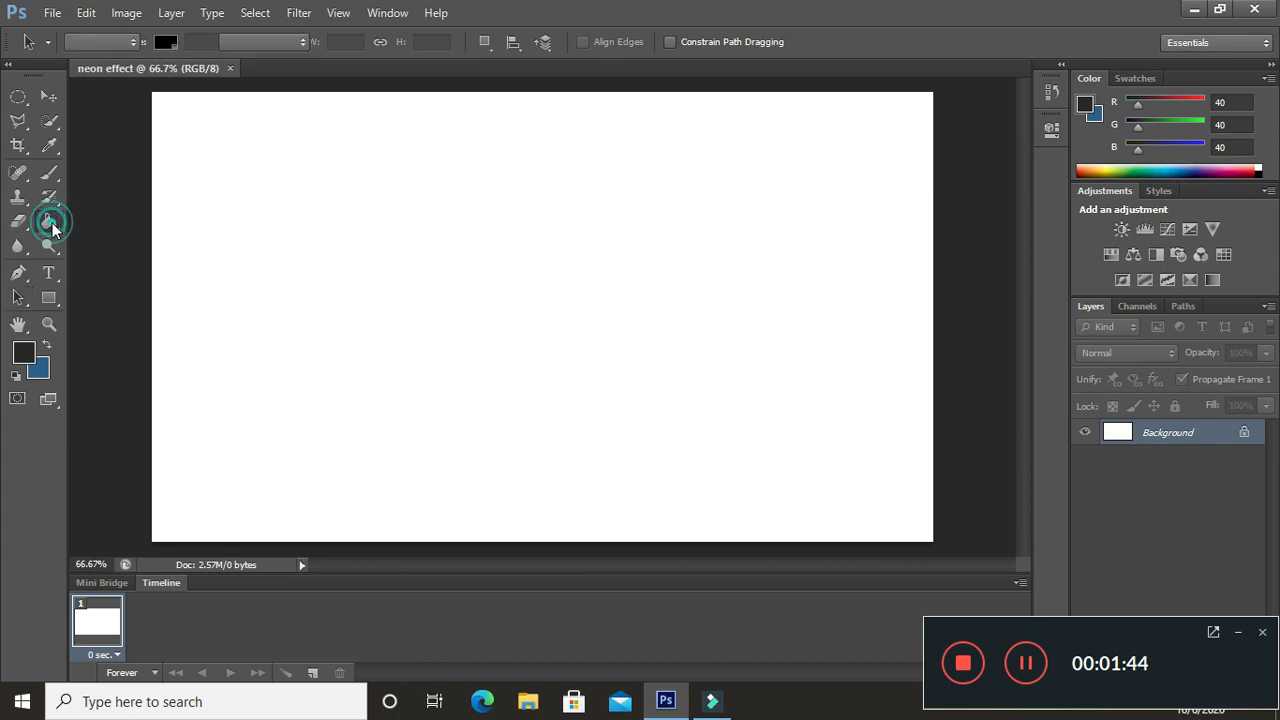
click(218, 292)
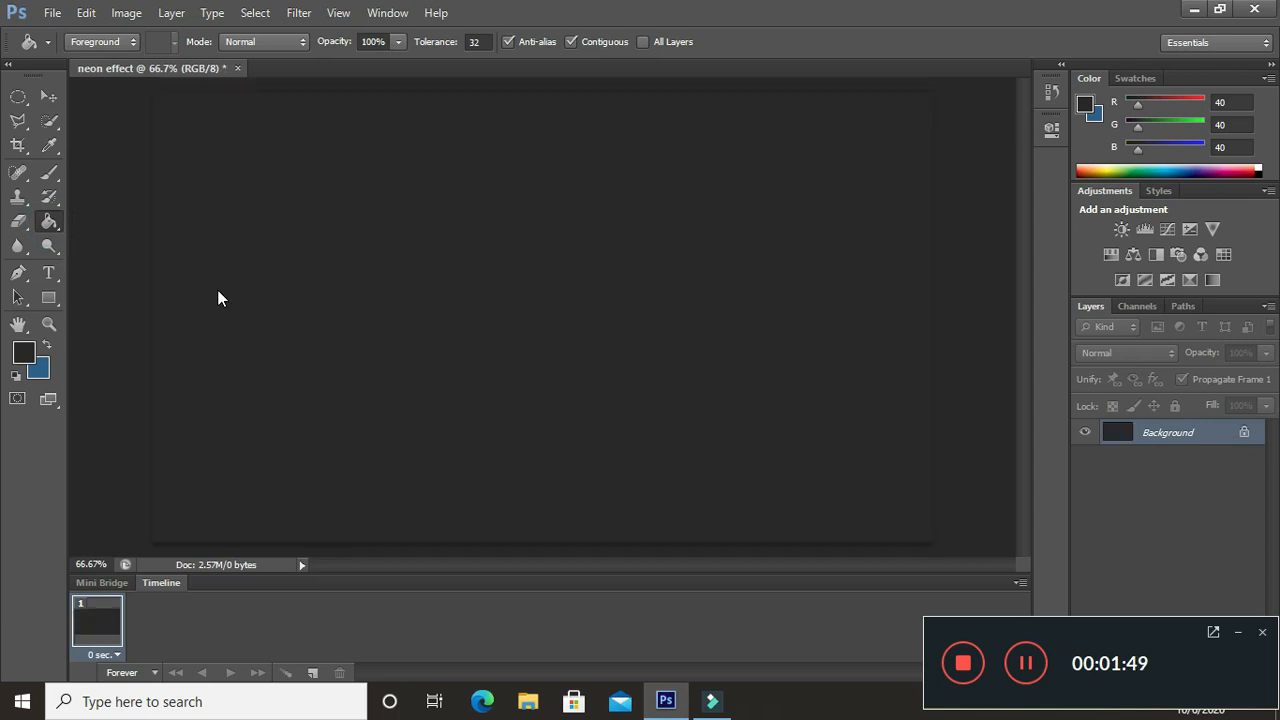
- Set the foreground colour to bright cyan #0ed7e9 for the Type tool
click(54, 277)
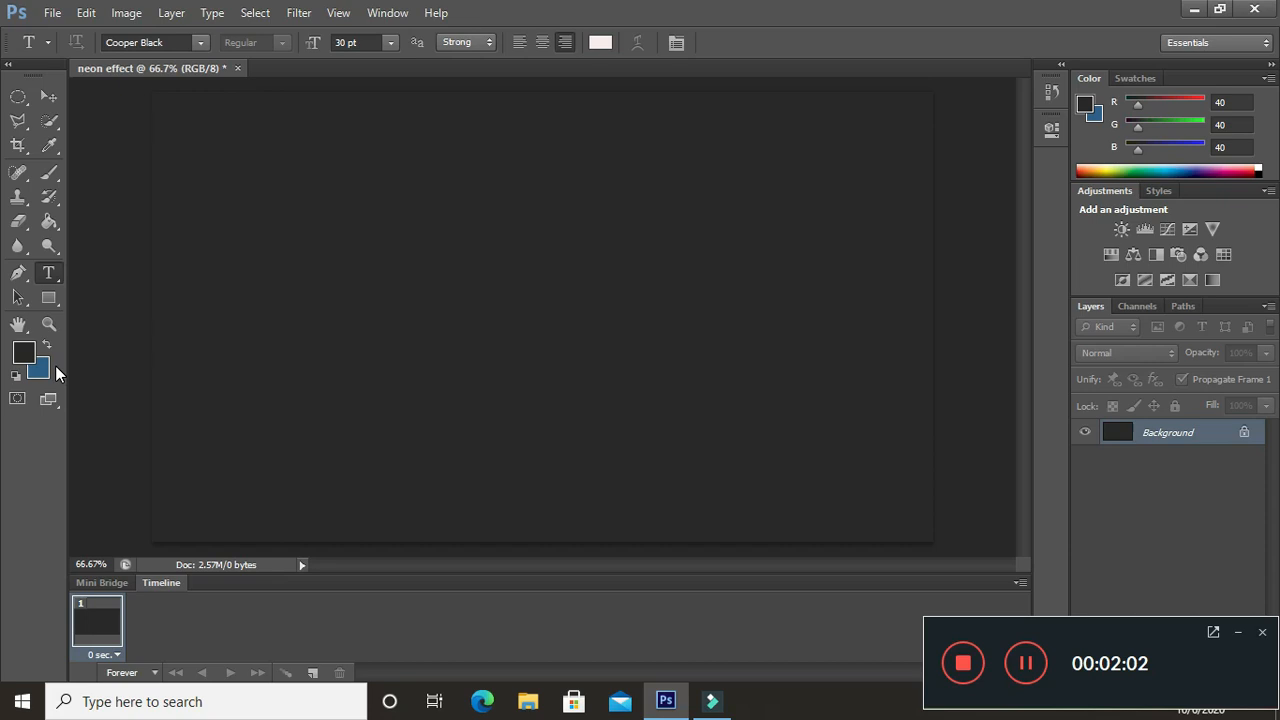
click(26, 354)
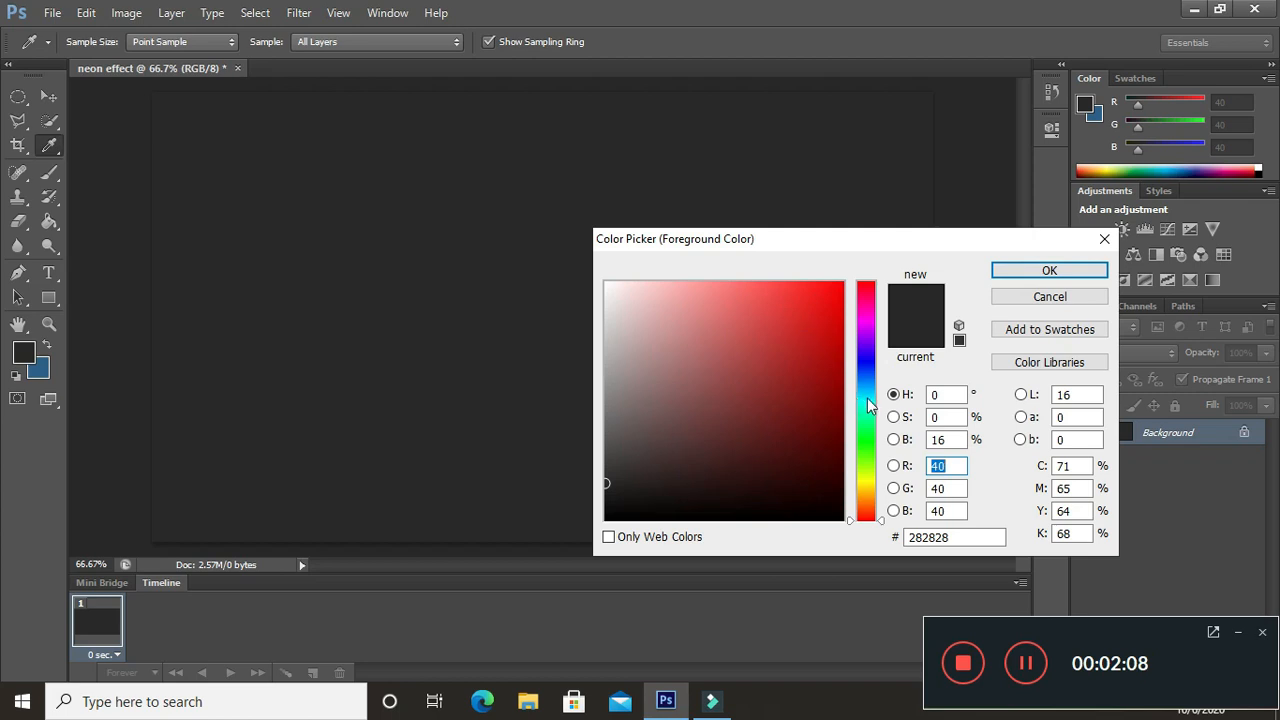
click(867, 398)
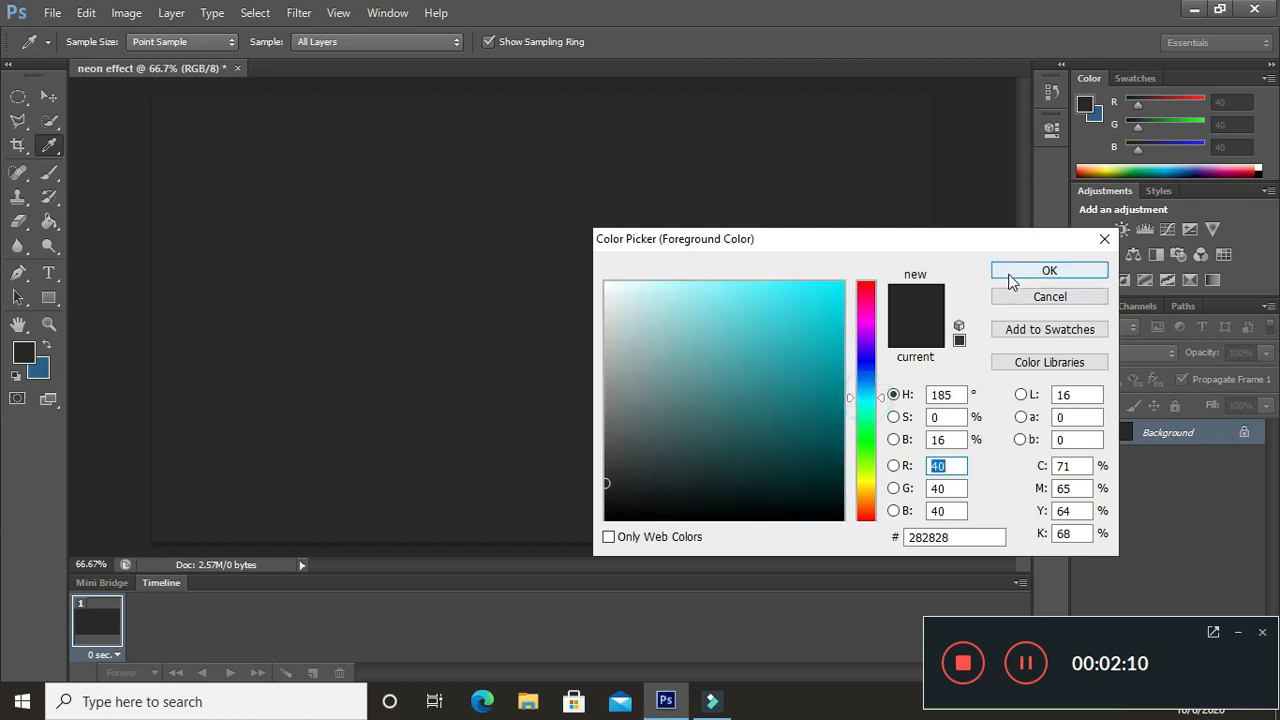
click(829, 302)
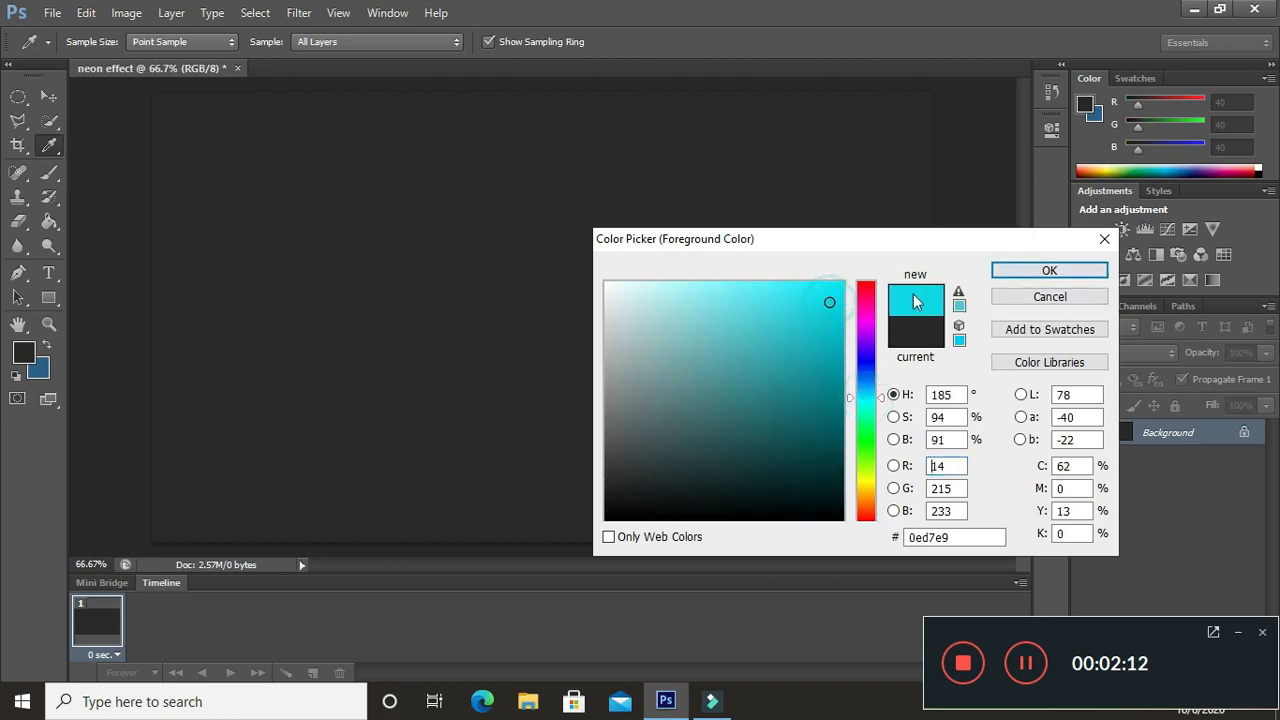
click(1017, 272)
key(t)
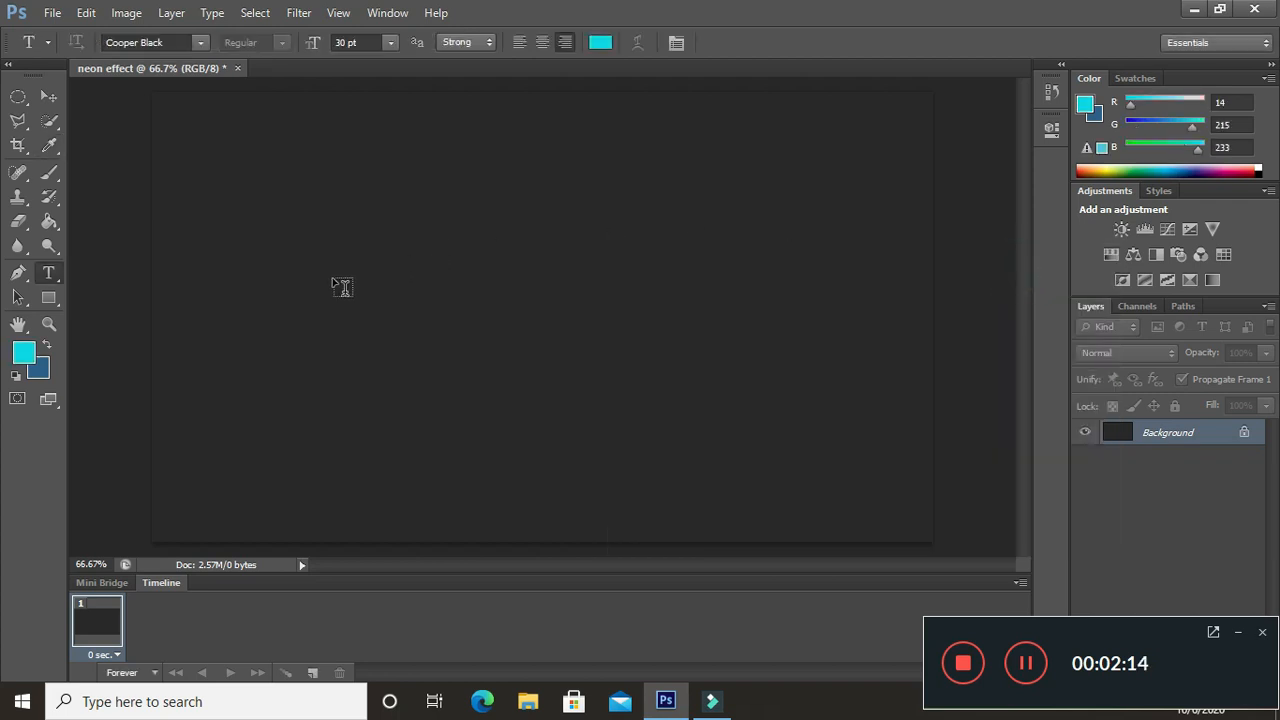
- Add the text "IRI BILANG" in Cooper Black at 72 pt and move it fully into the canvas
click(323, 290)
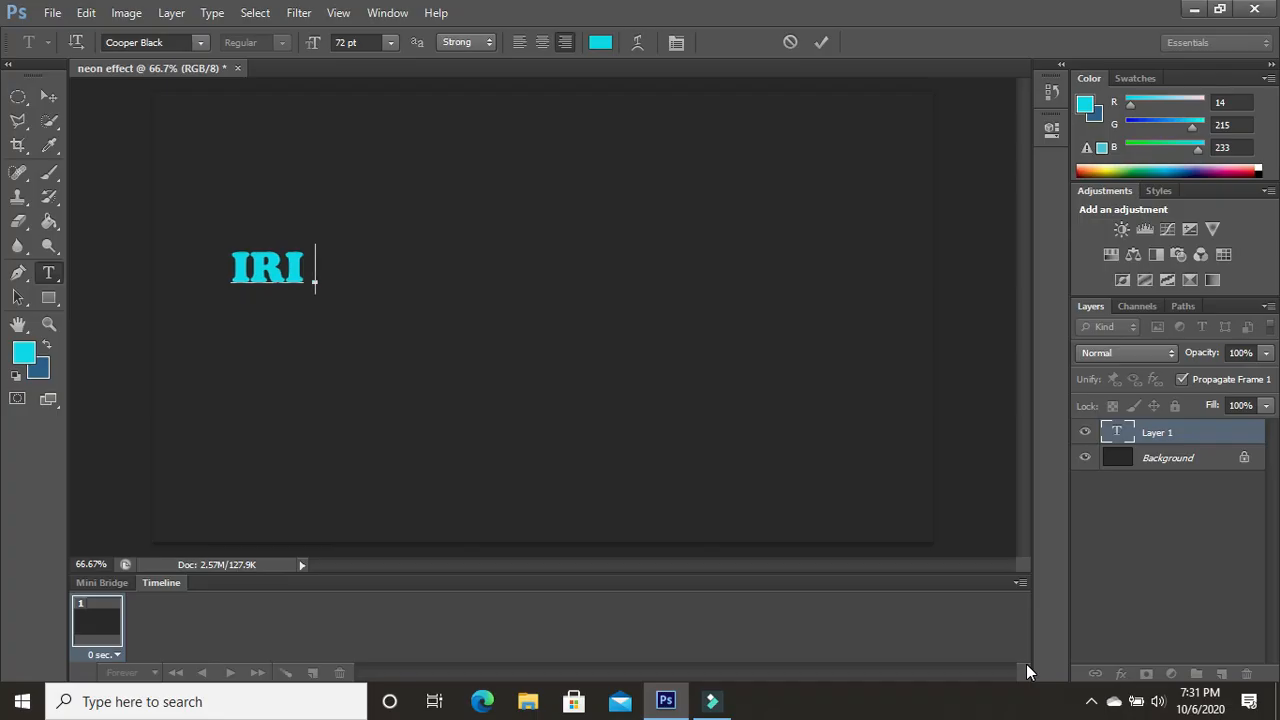
text(BILA)
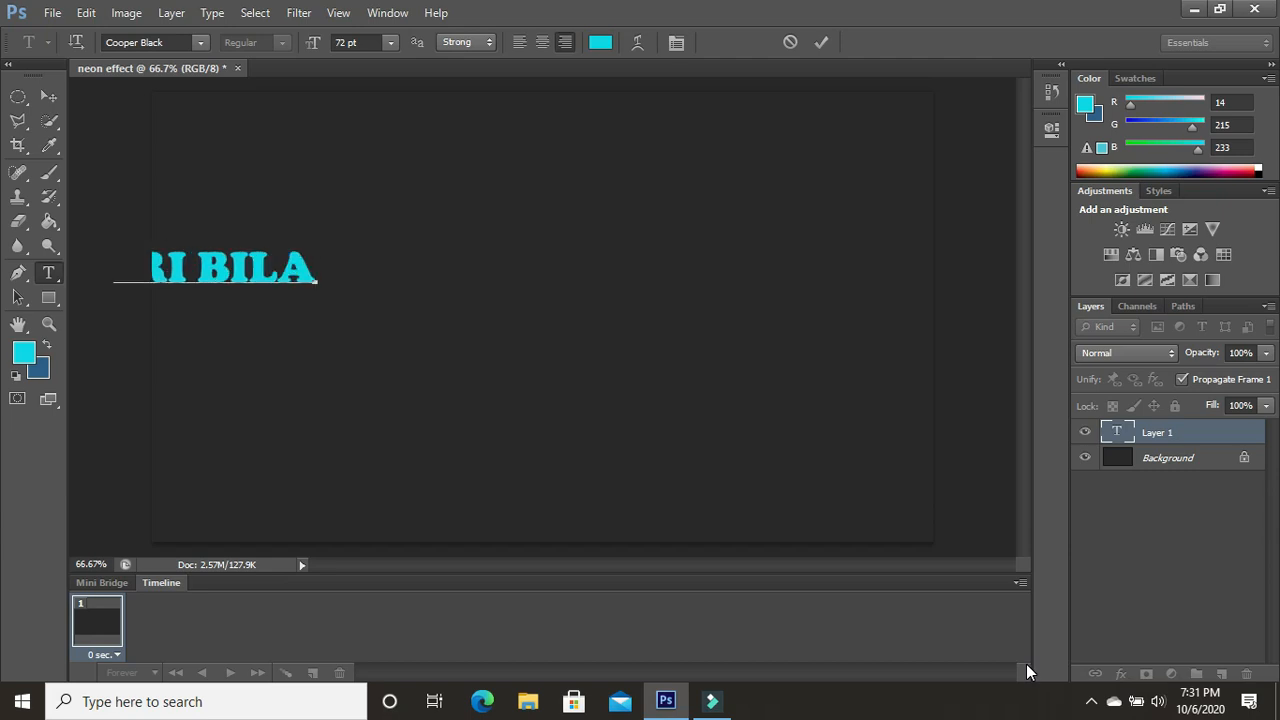
text(NG)
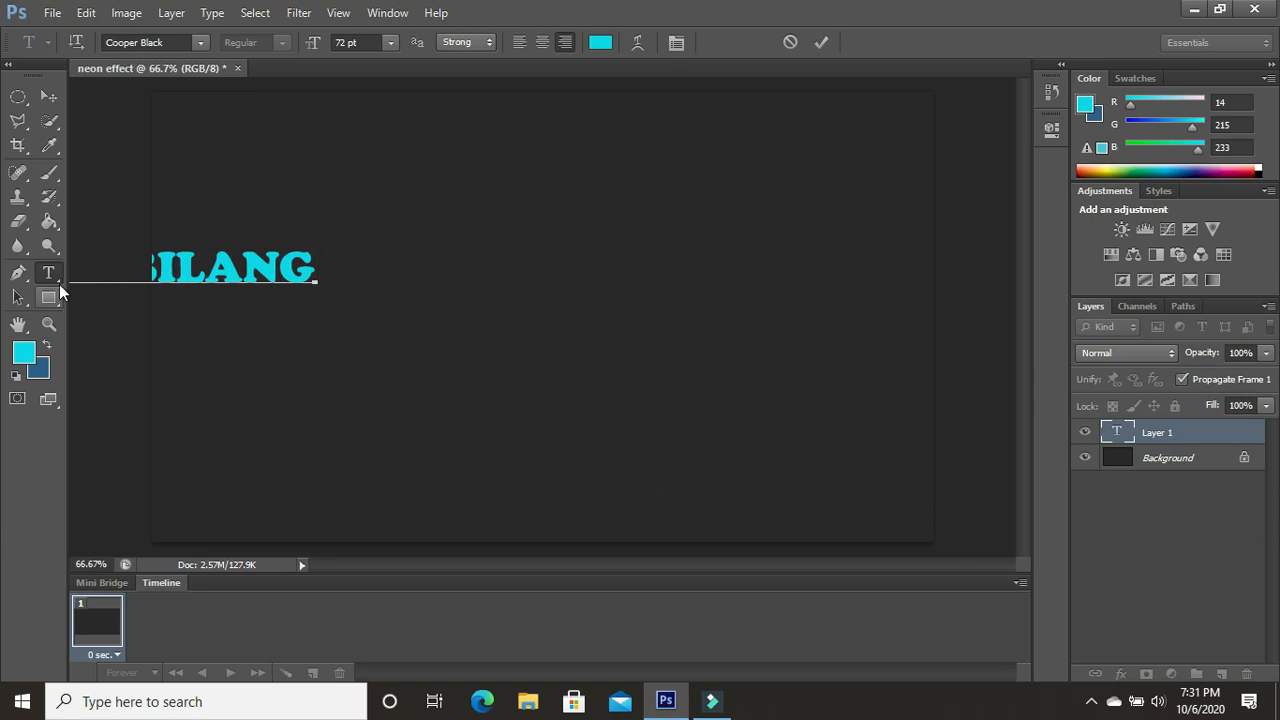
click(20, 295)
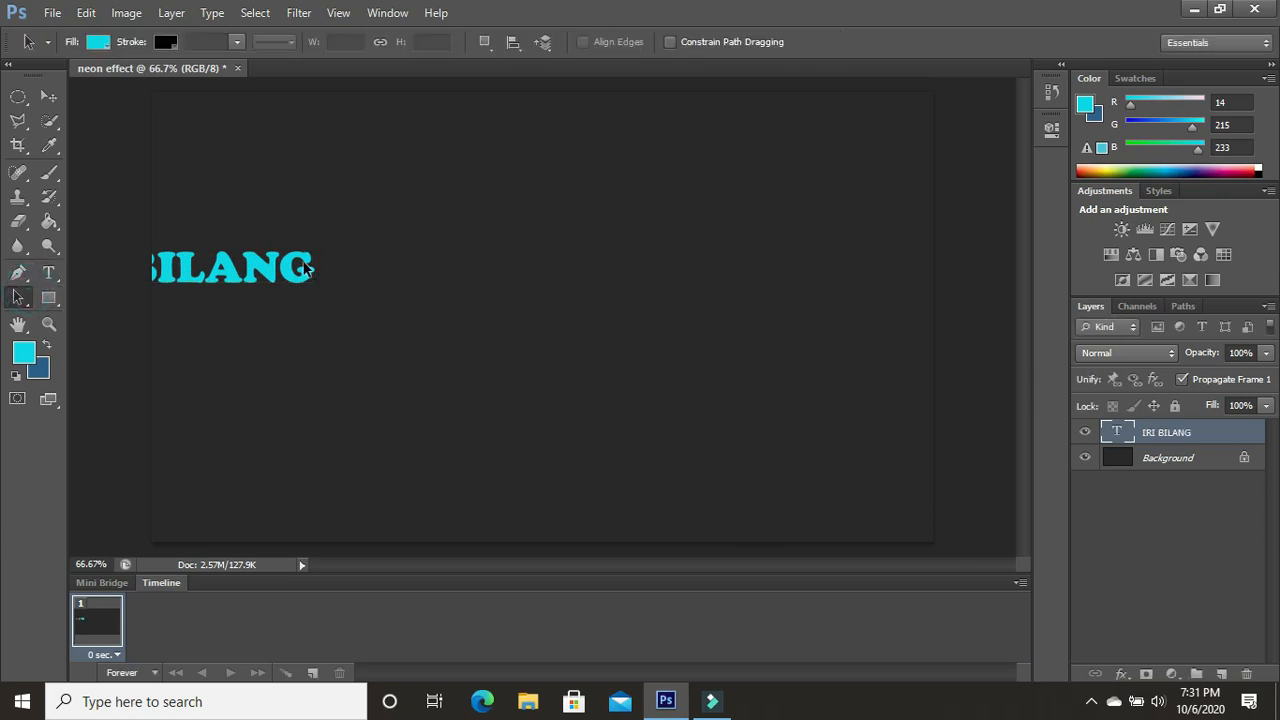
click(47, 95)
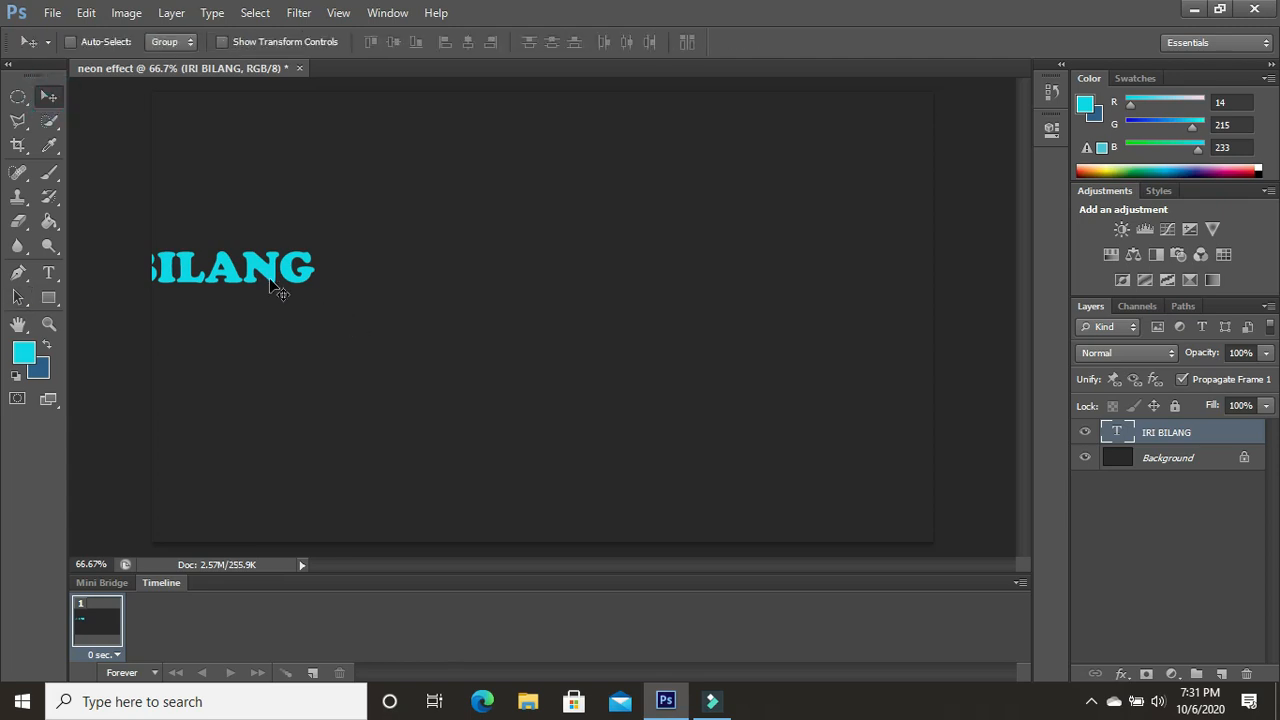
drag(268, 280, 745, 312)
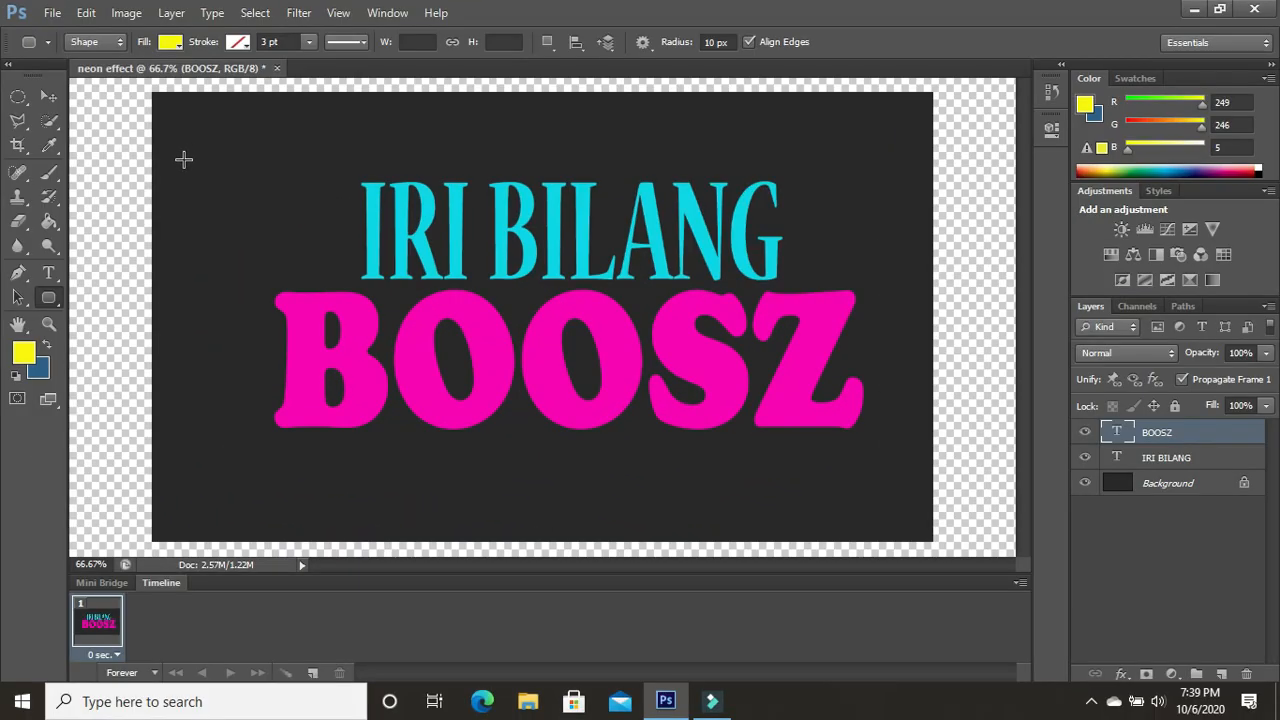
- Draw a yellow rounded rectangle about 965 × 272 px over the text and enlarge it to about 1106 × 432 px
drag(183, 159, 786, 328)
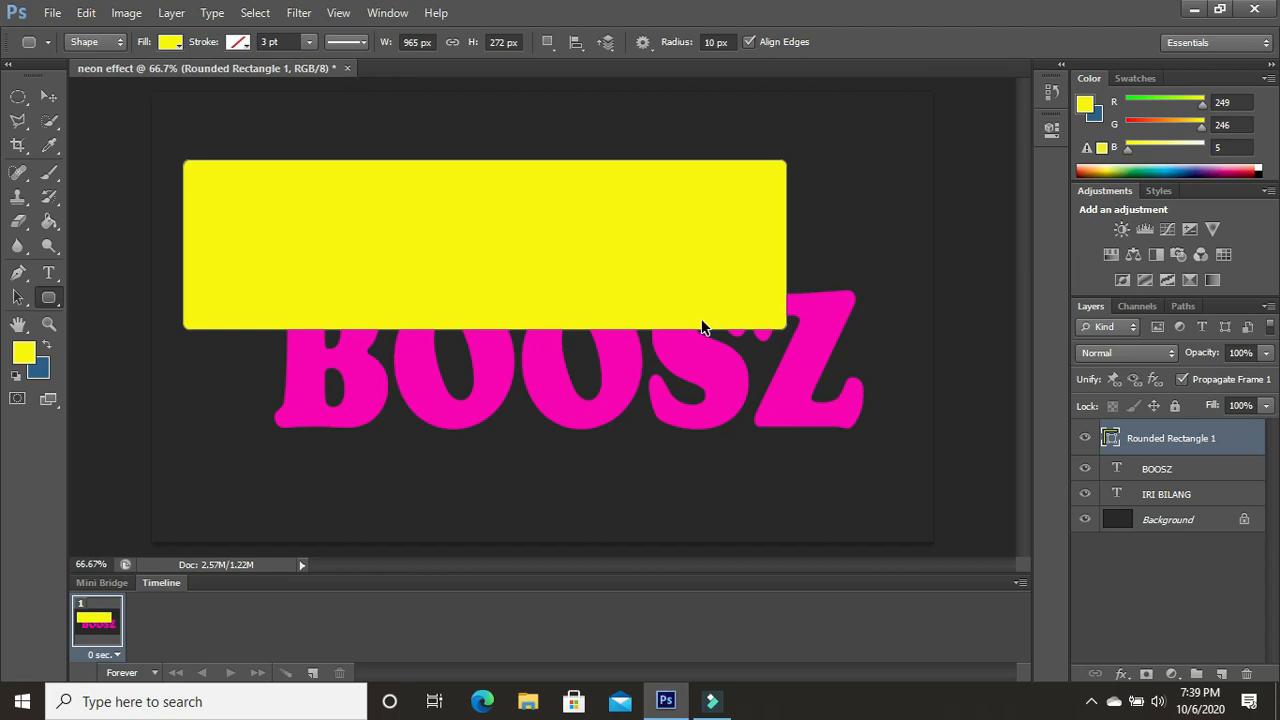
key(ctrl+t)
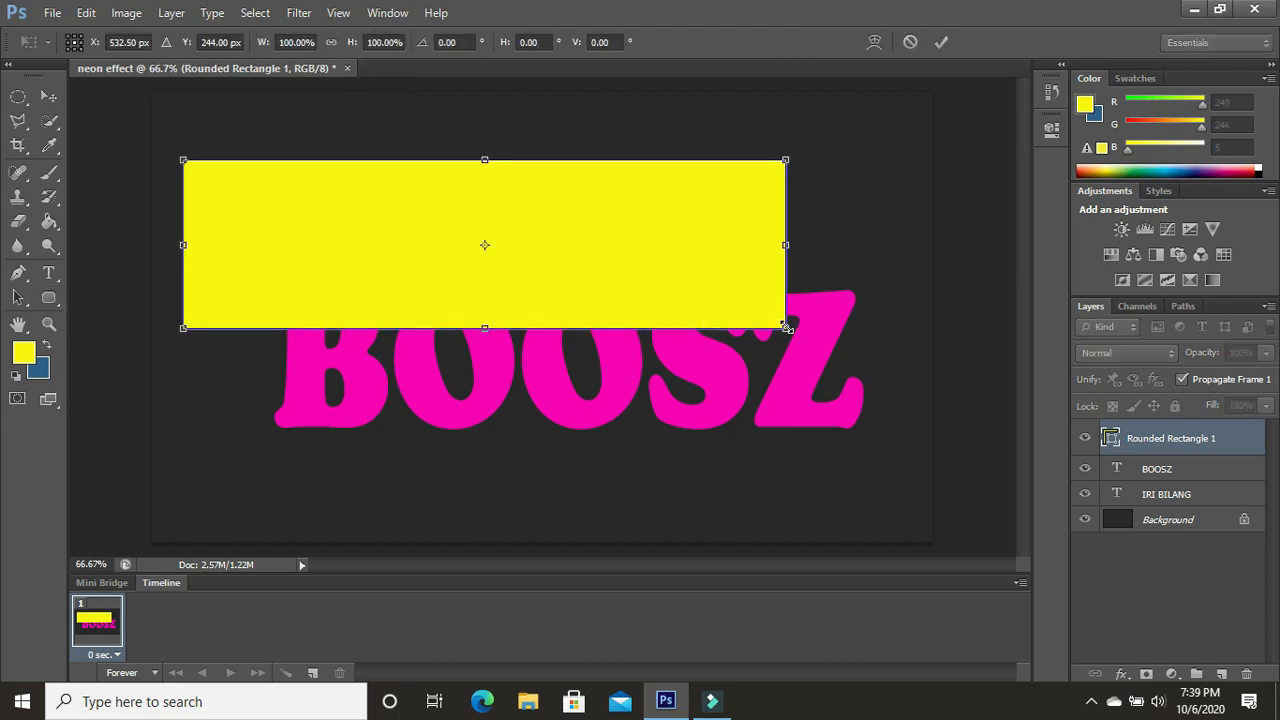
drag(786, 327, 873, 428)
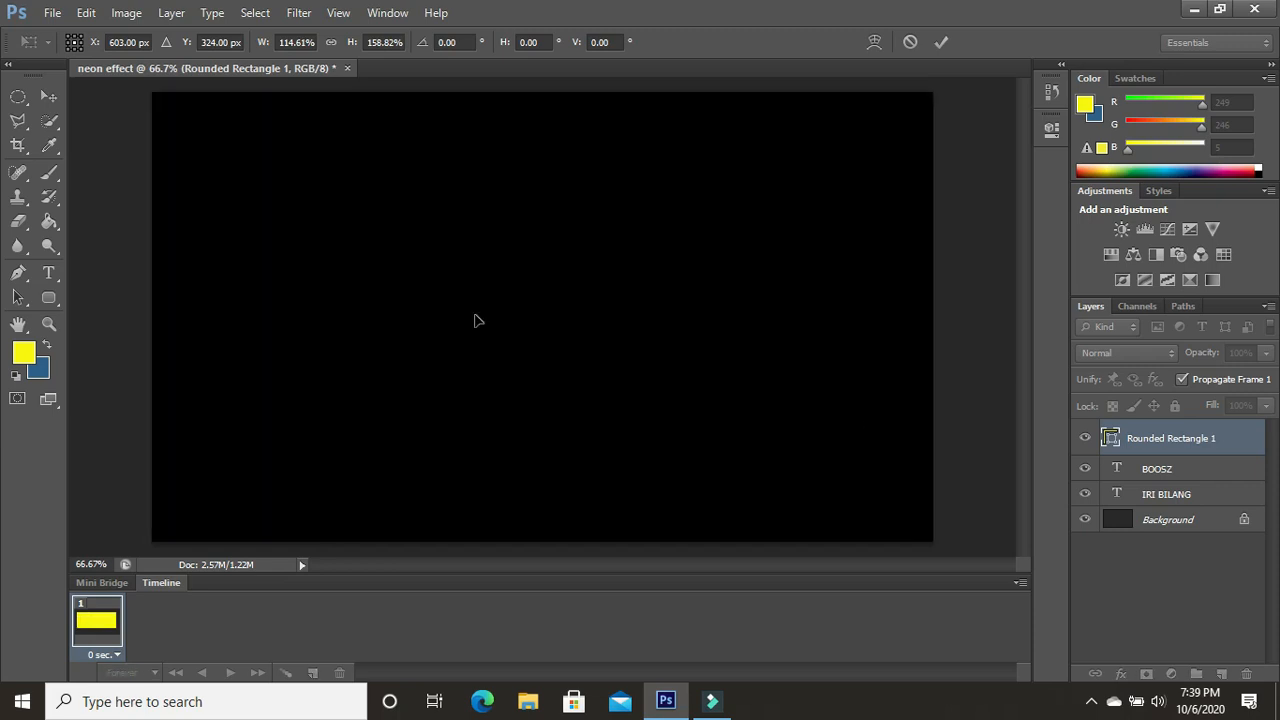
click(18, 297)
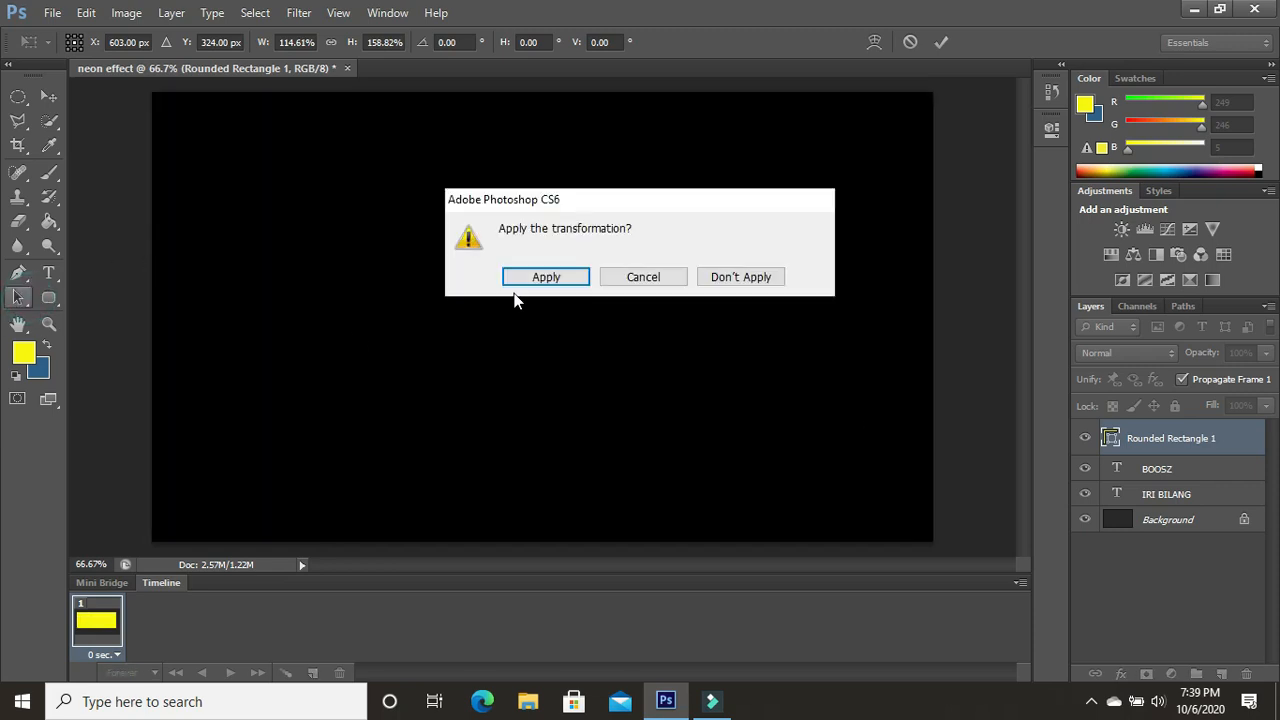
click(537, 282)
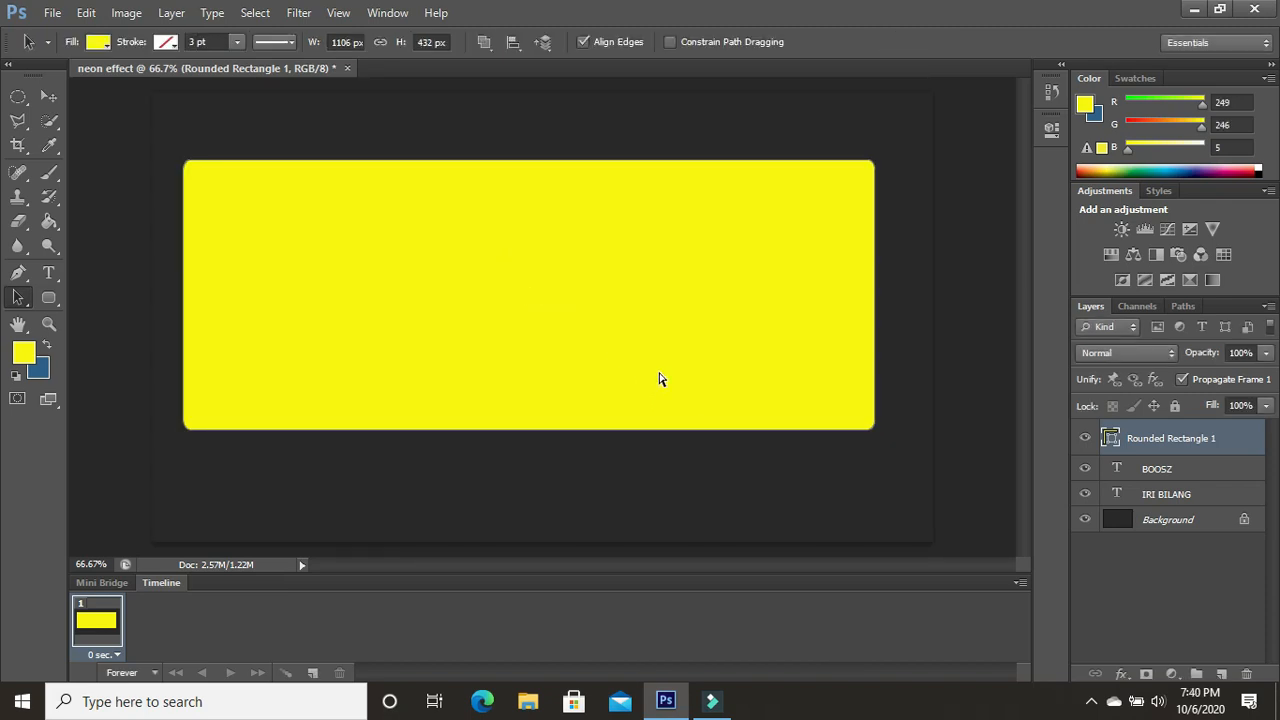
key(ctrl+t)
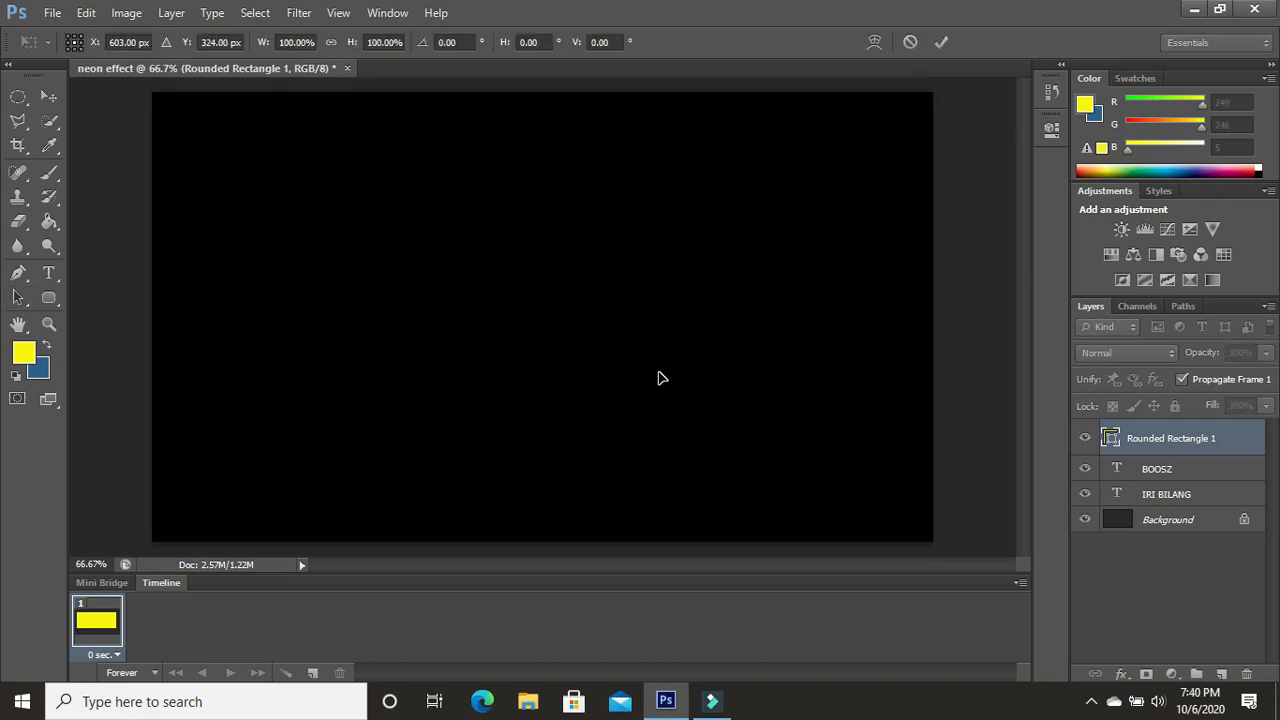
click(18, 298)
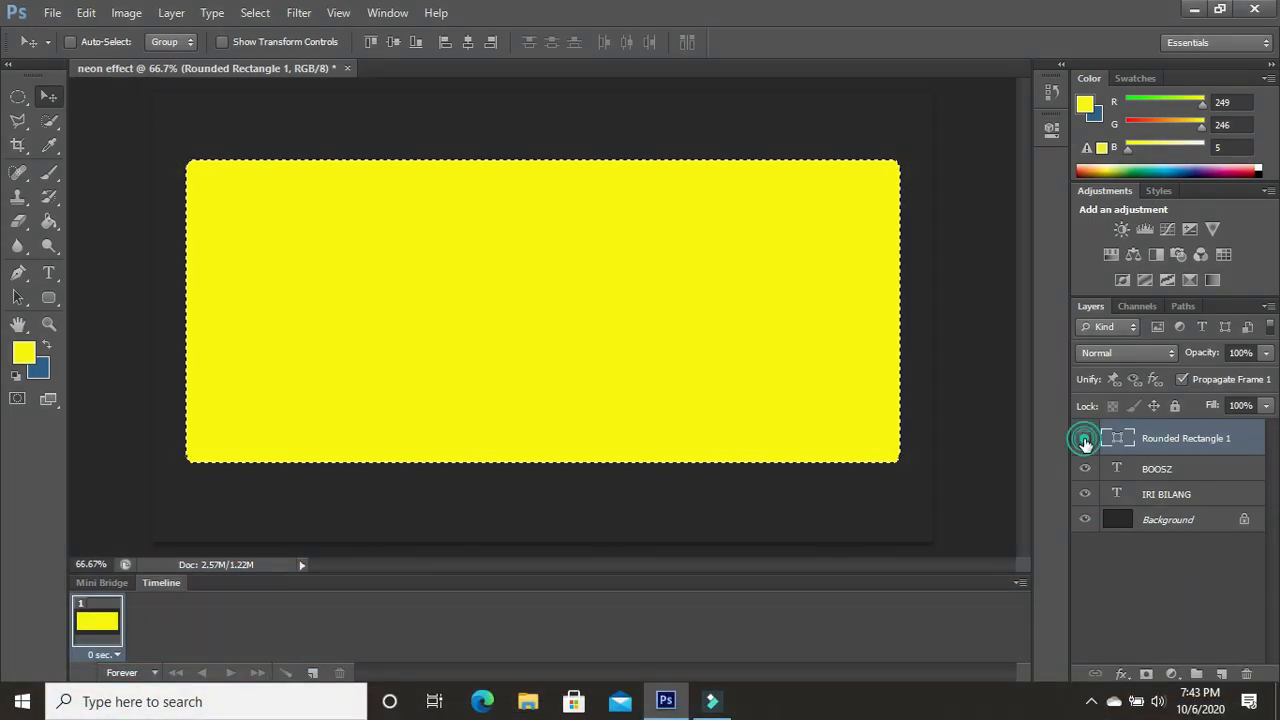
- Hide the rounded rectangle layer and add a new empty layer named "Layer 1" above it
click(1085, 440)
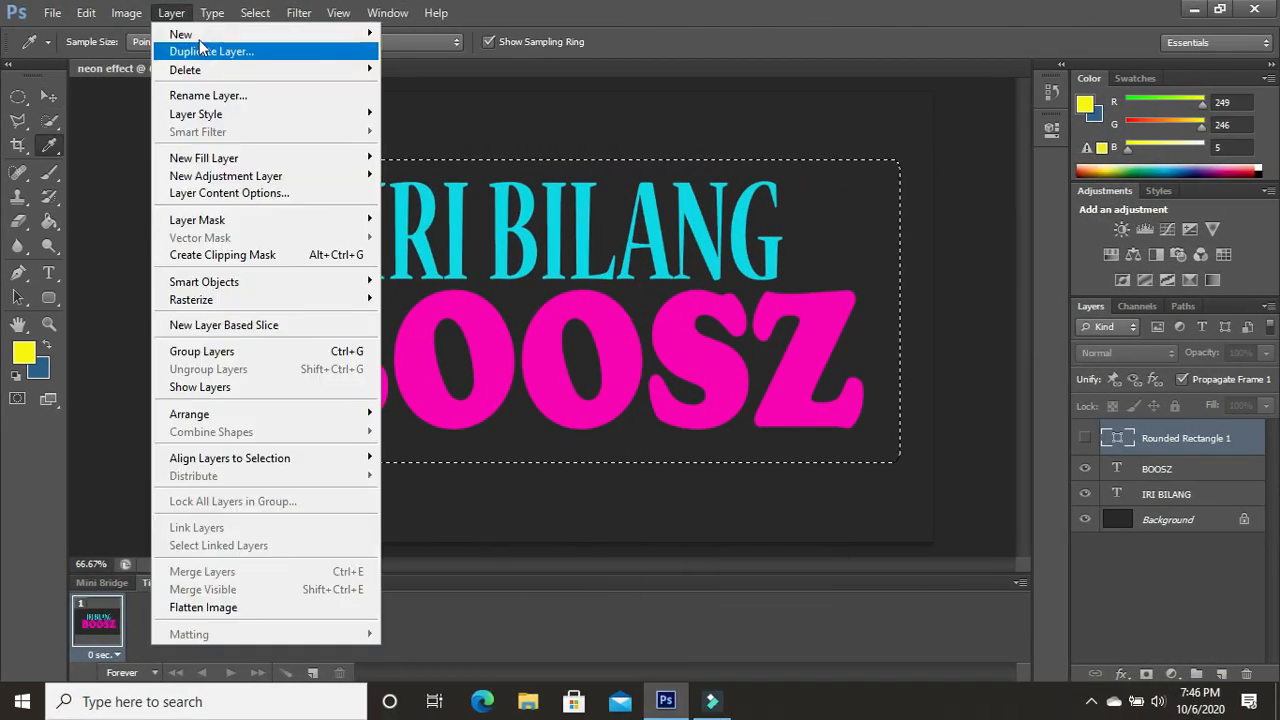
mouse_move(200, 34)
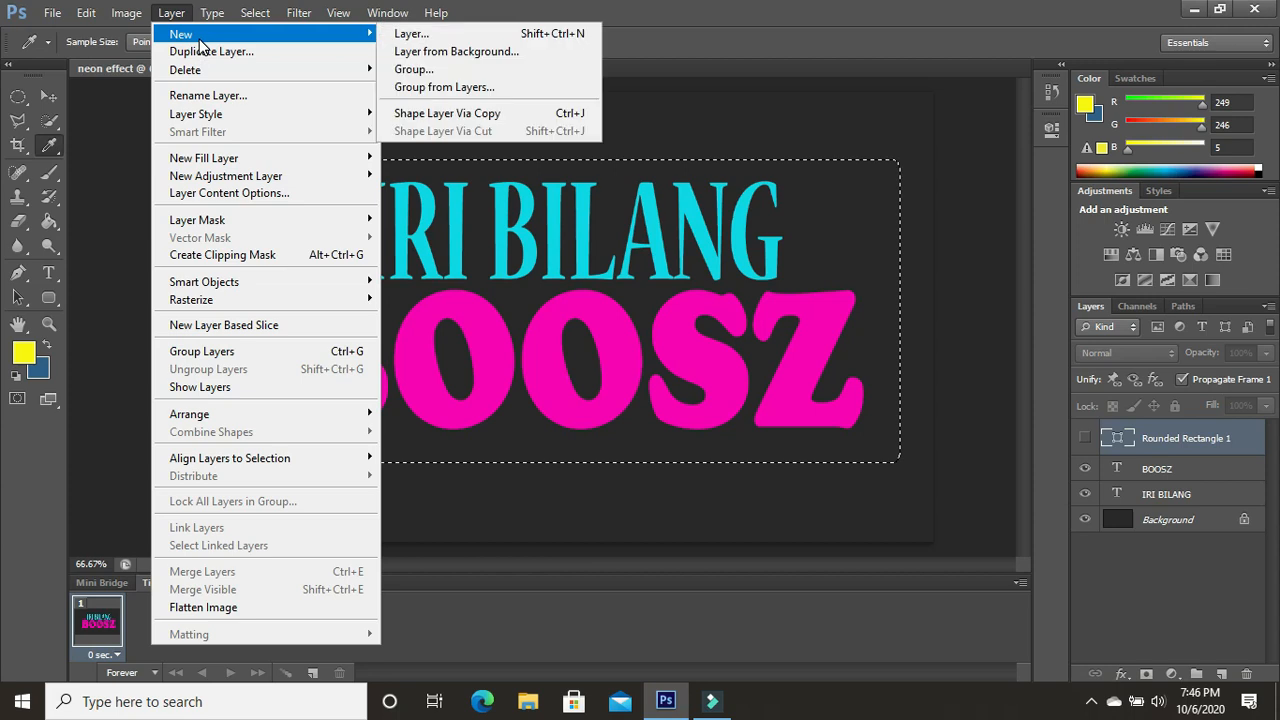
click(398, 35)
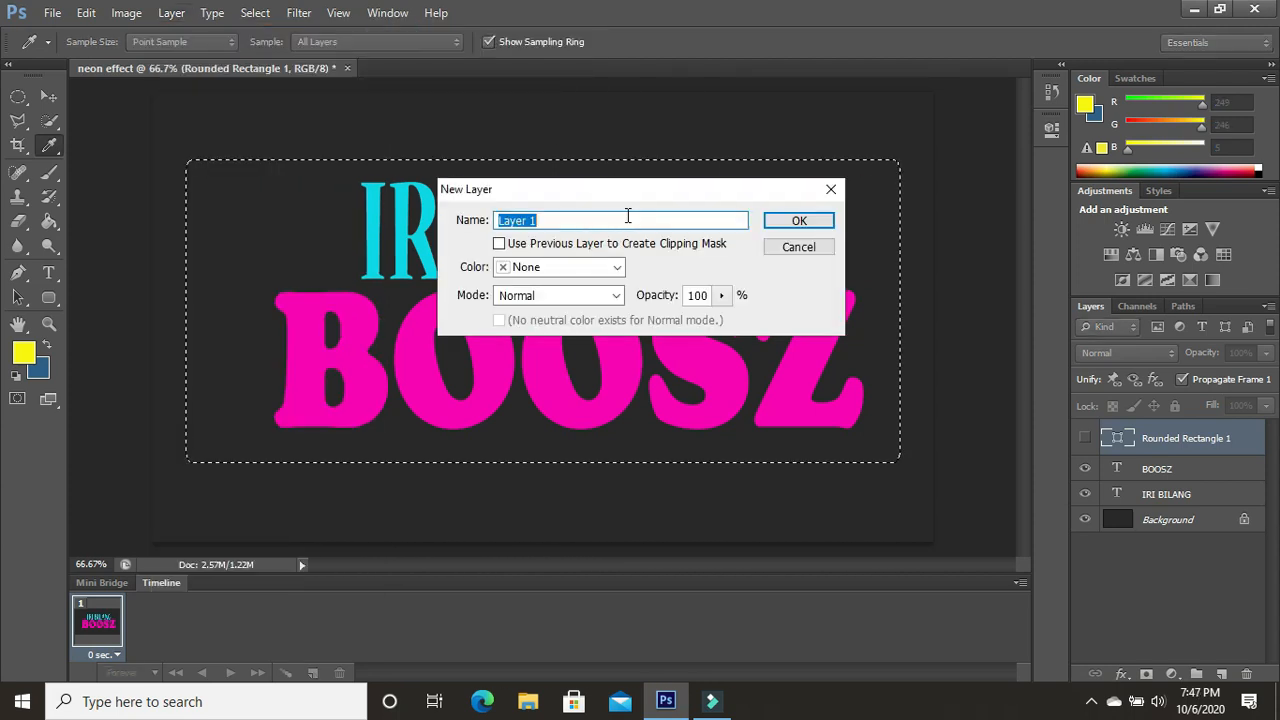
click(800, 221)
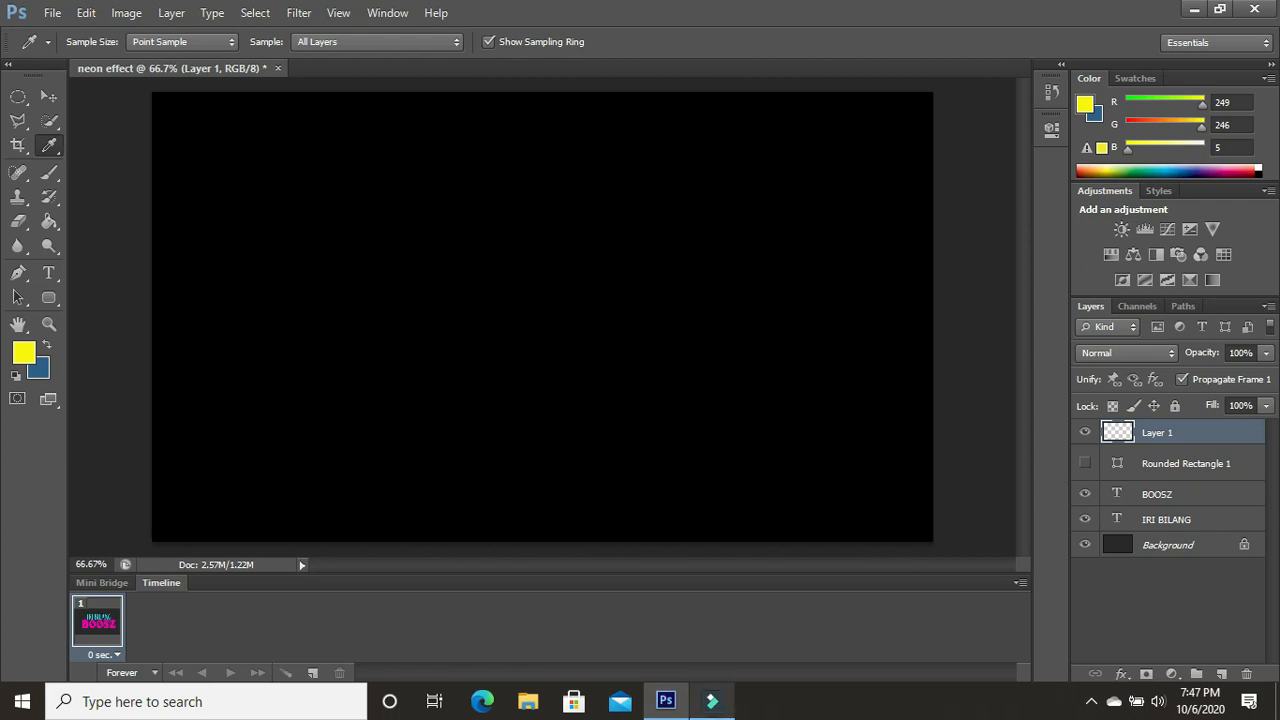
- Stroke the rectangular selection on the new layer with a 35 px yellow line located inside
key(m)
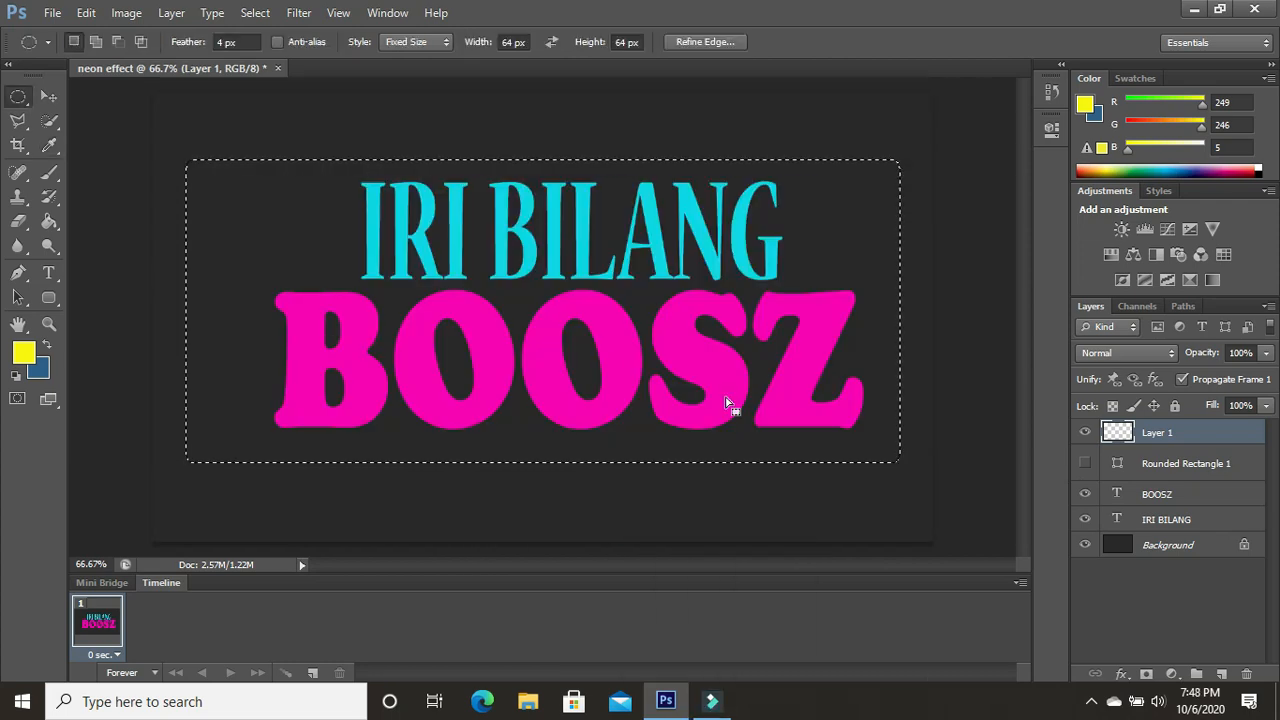
right_click(30, 104)
click(88, 93)
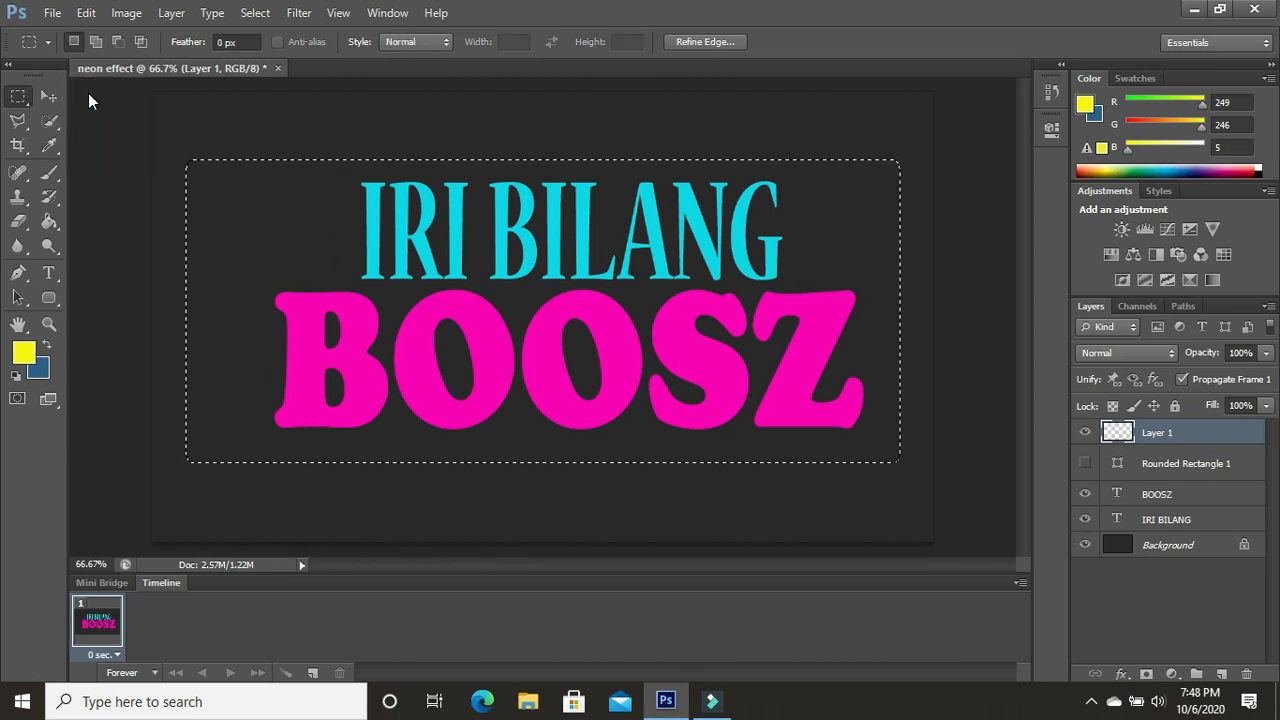
right_click(288, 249)
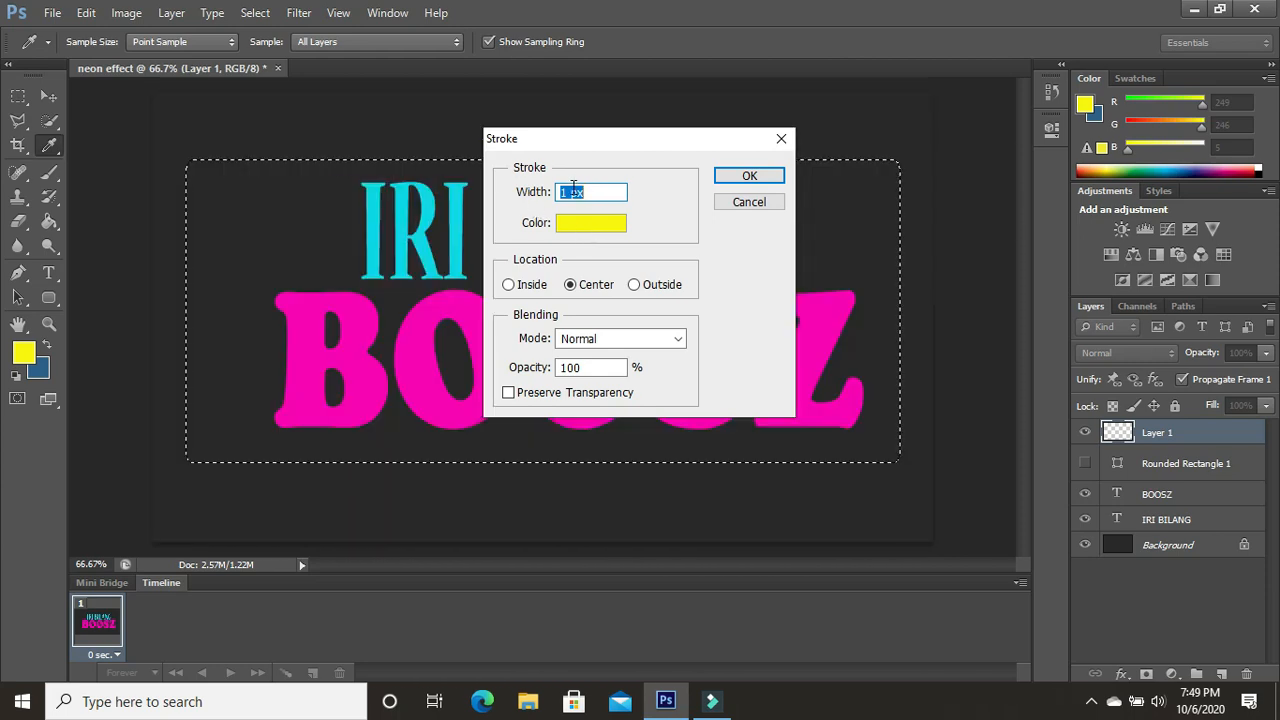
drag(571, 192, 561, 191)
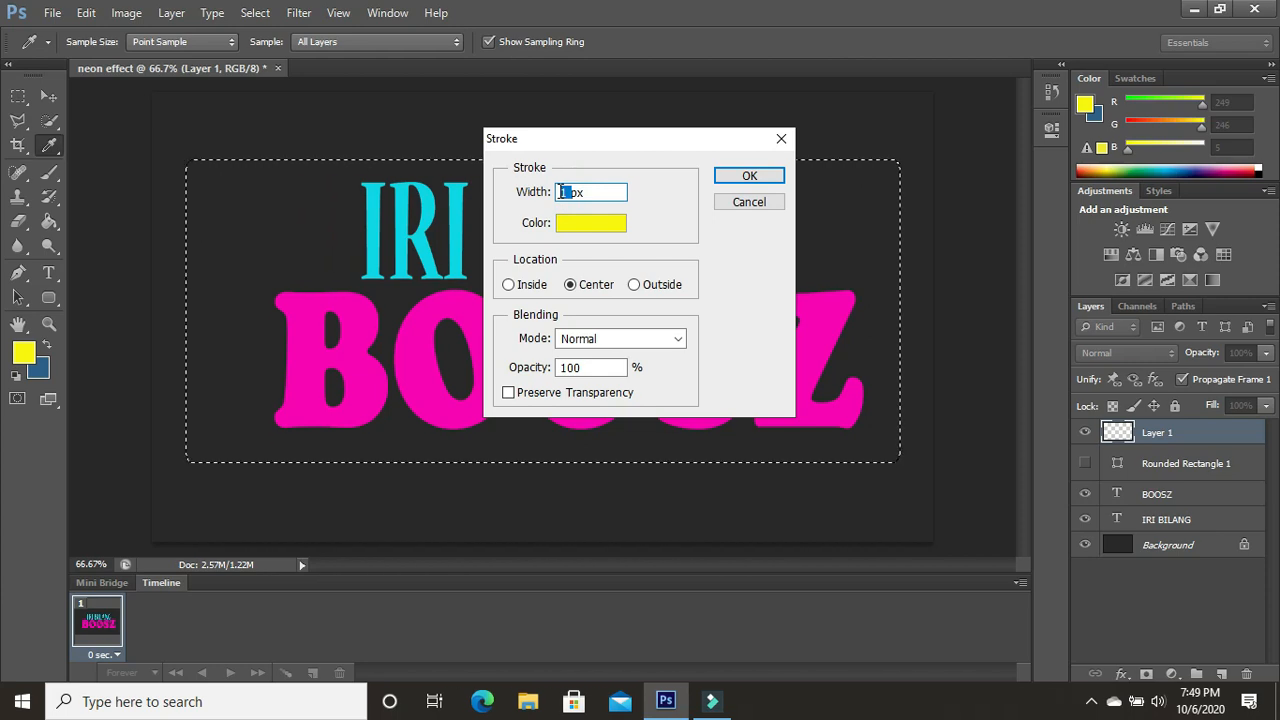
text(35)
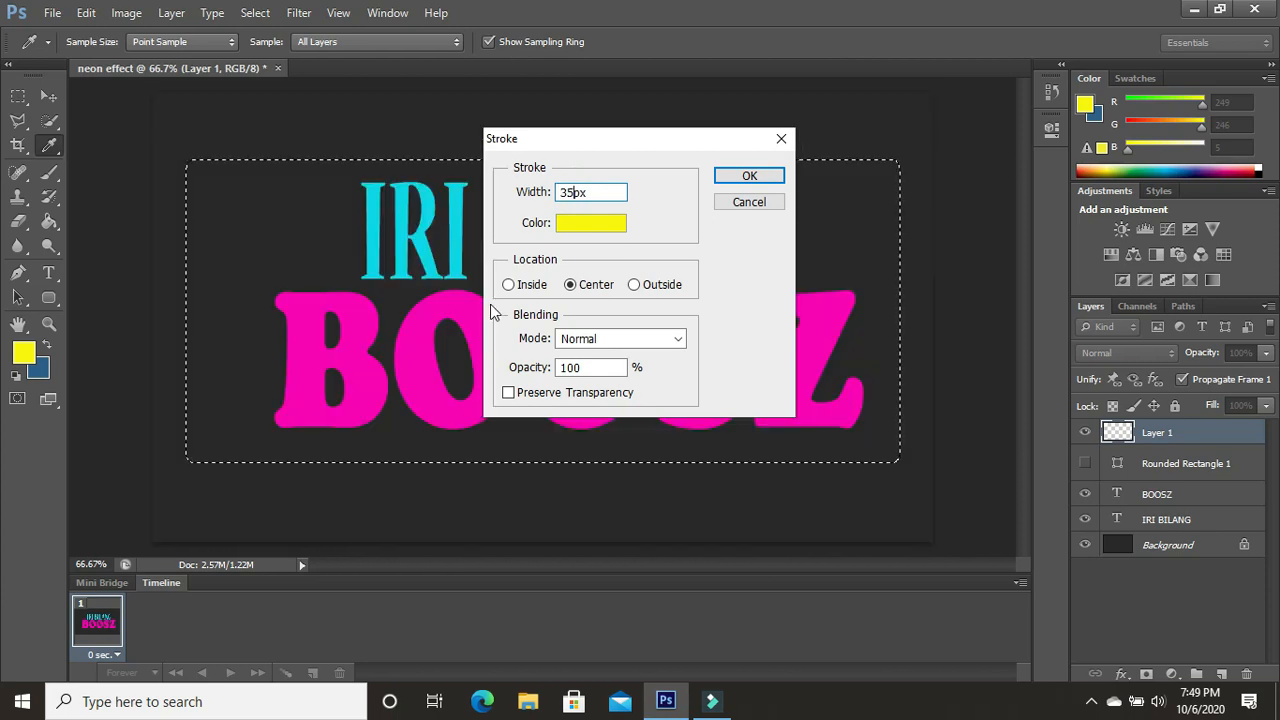
click(508, 285)
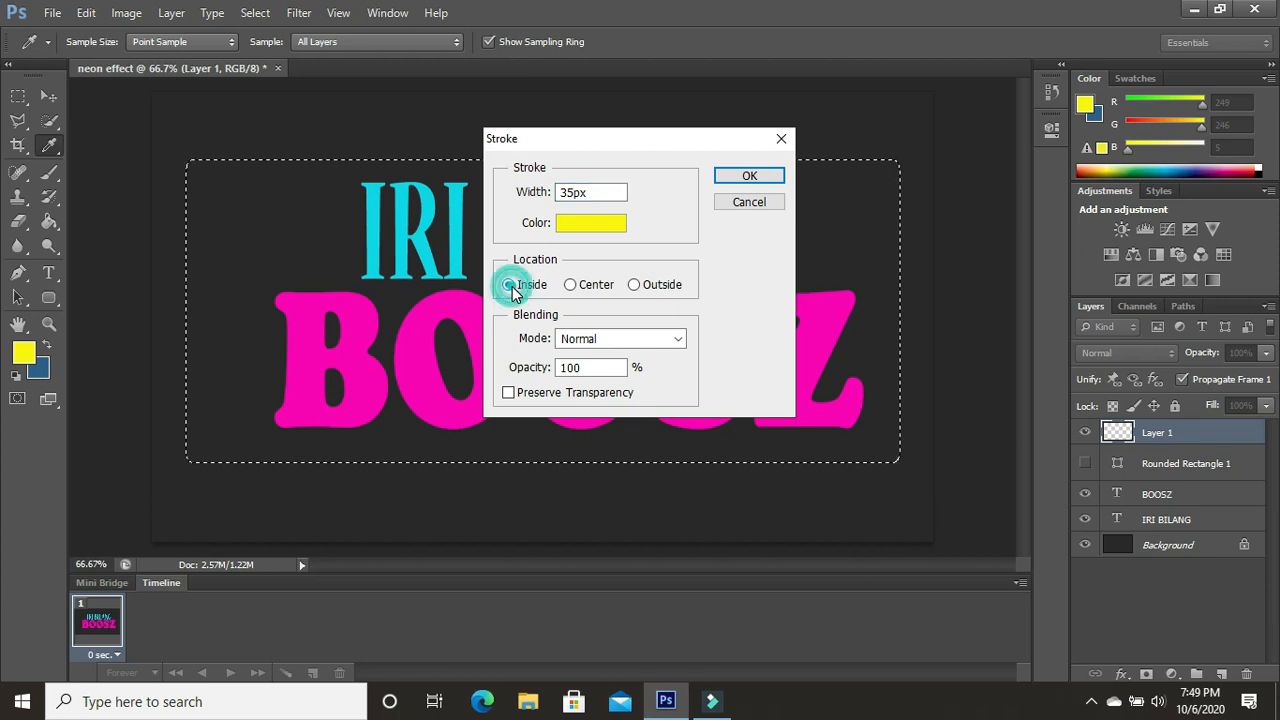
click(765, 176)
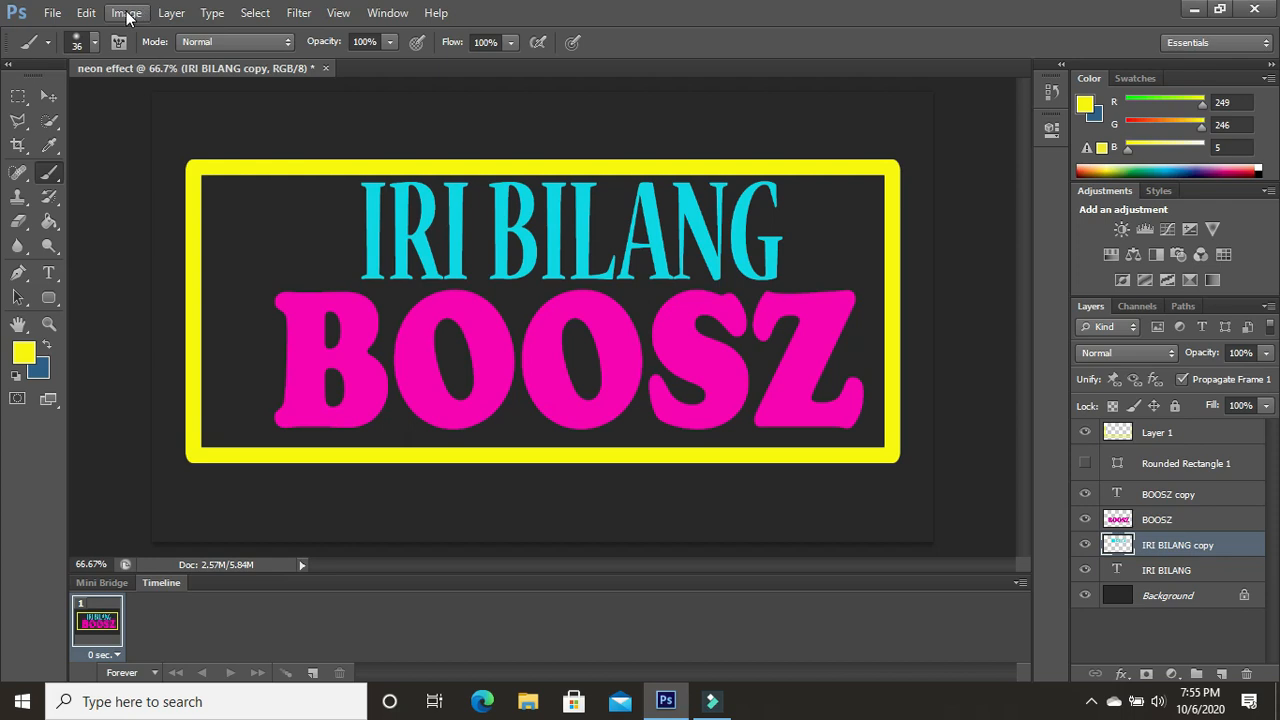
- Apply a Gaussian Blur with a radius of 49.7 pixels to the "IRI BILANG copy" layer
click(301, 13)
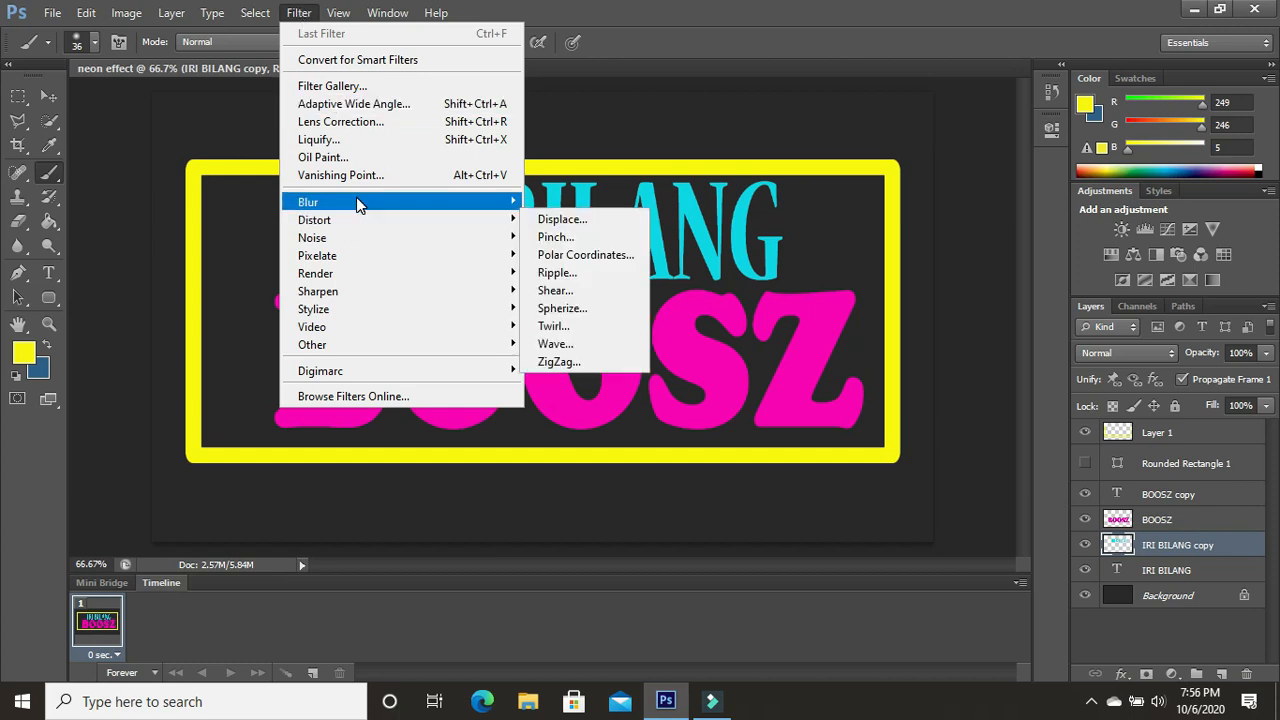
mouse_move(357, 200)
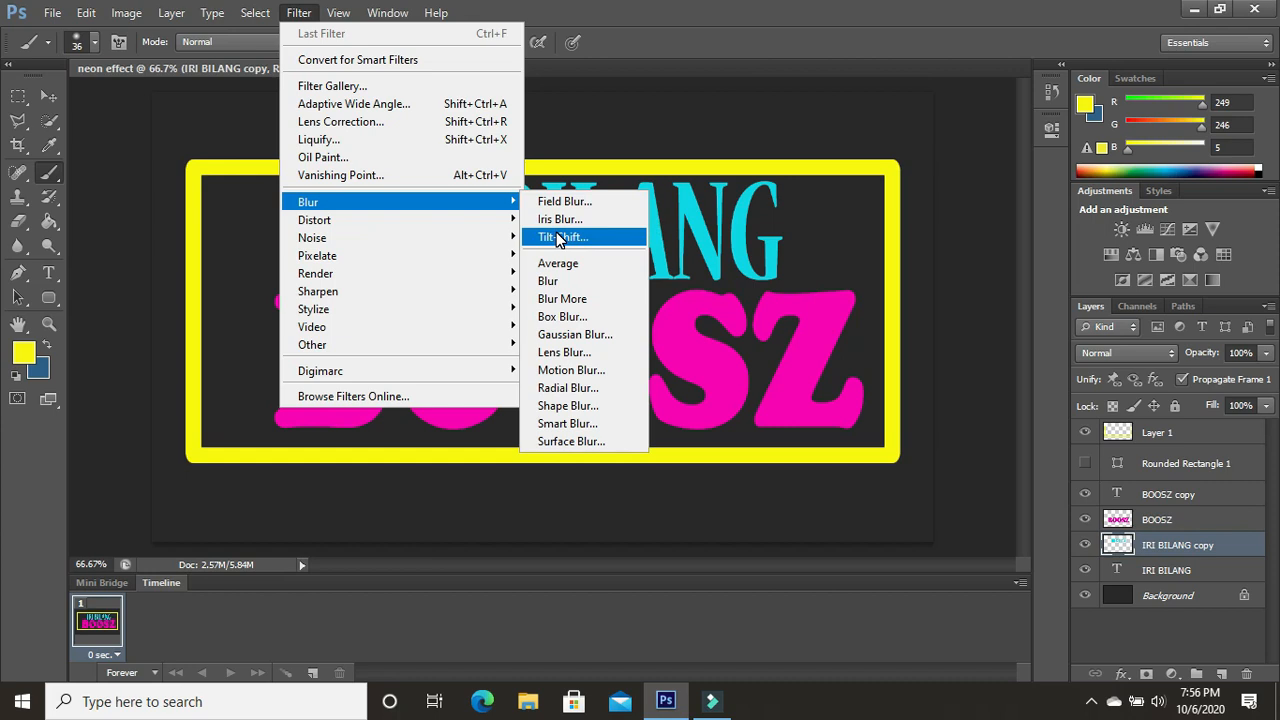
click(573, 345)
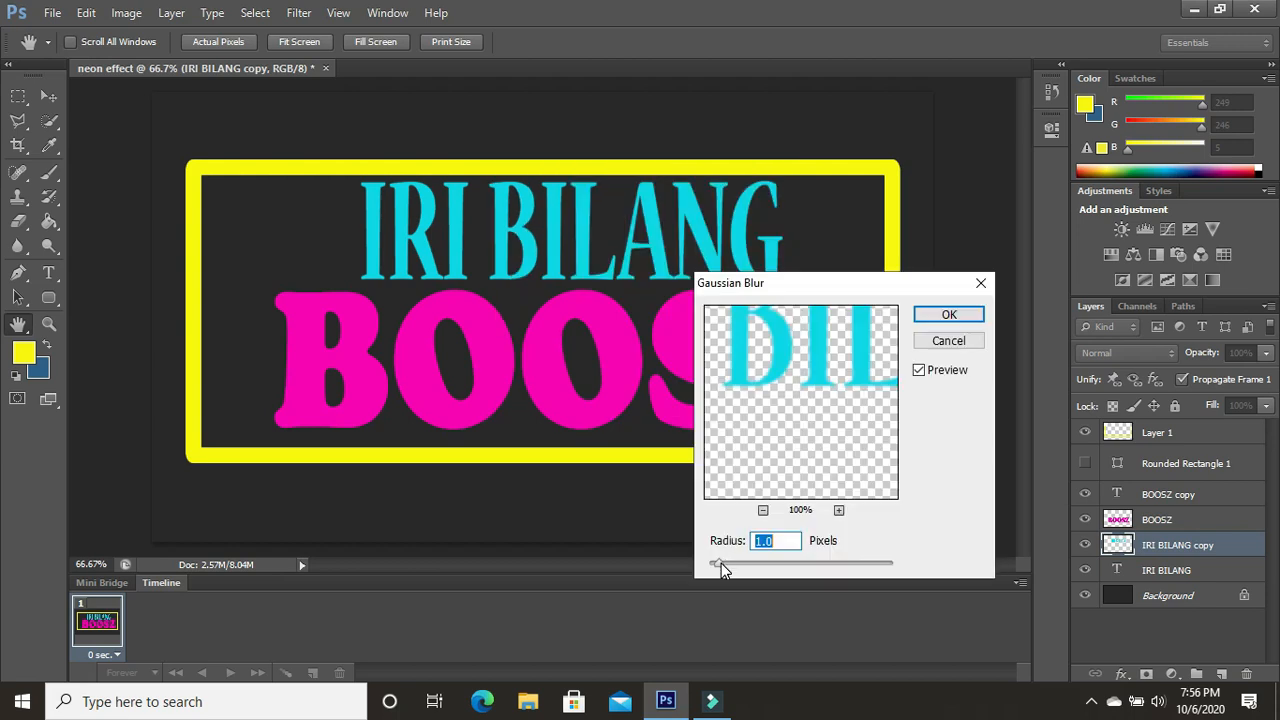
drag(721, 563, 785, 569)
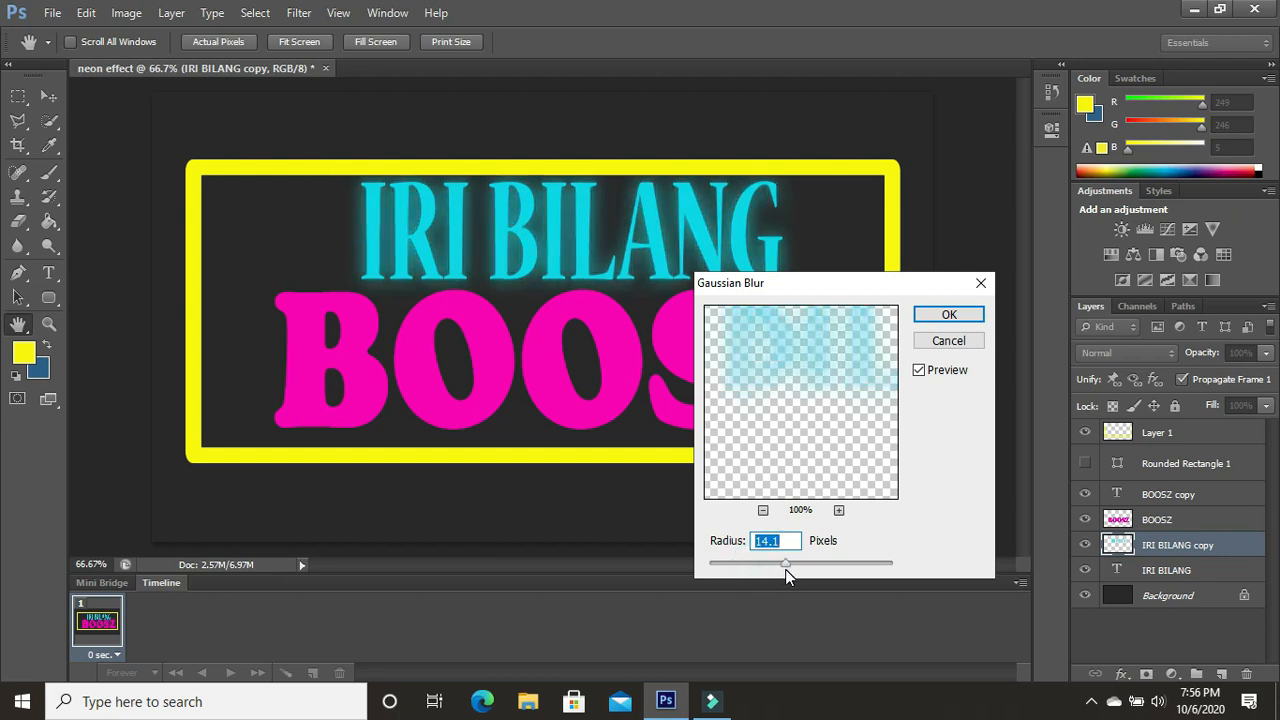
drag(785, 569, 799, 568)
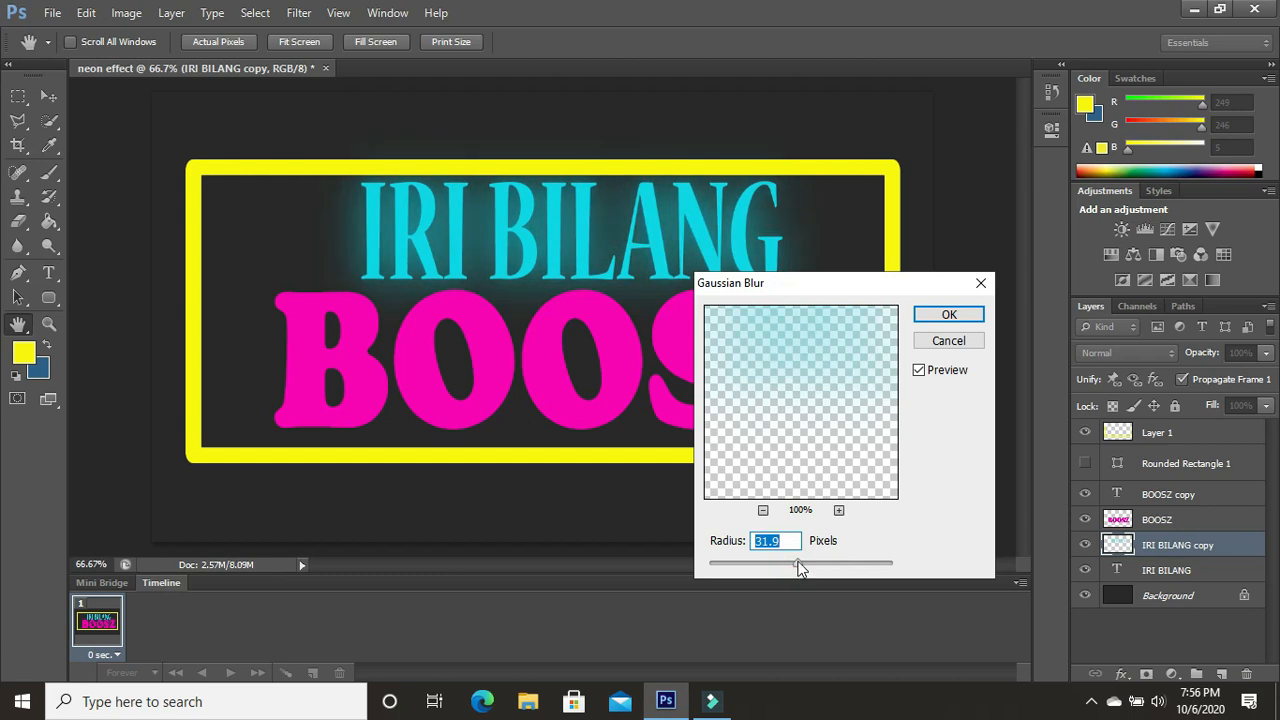
drag(799, 568, 810, 560)
click(806, 561)
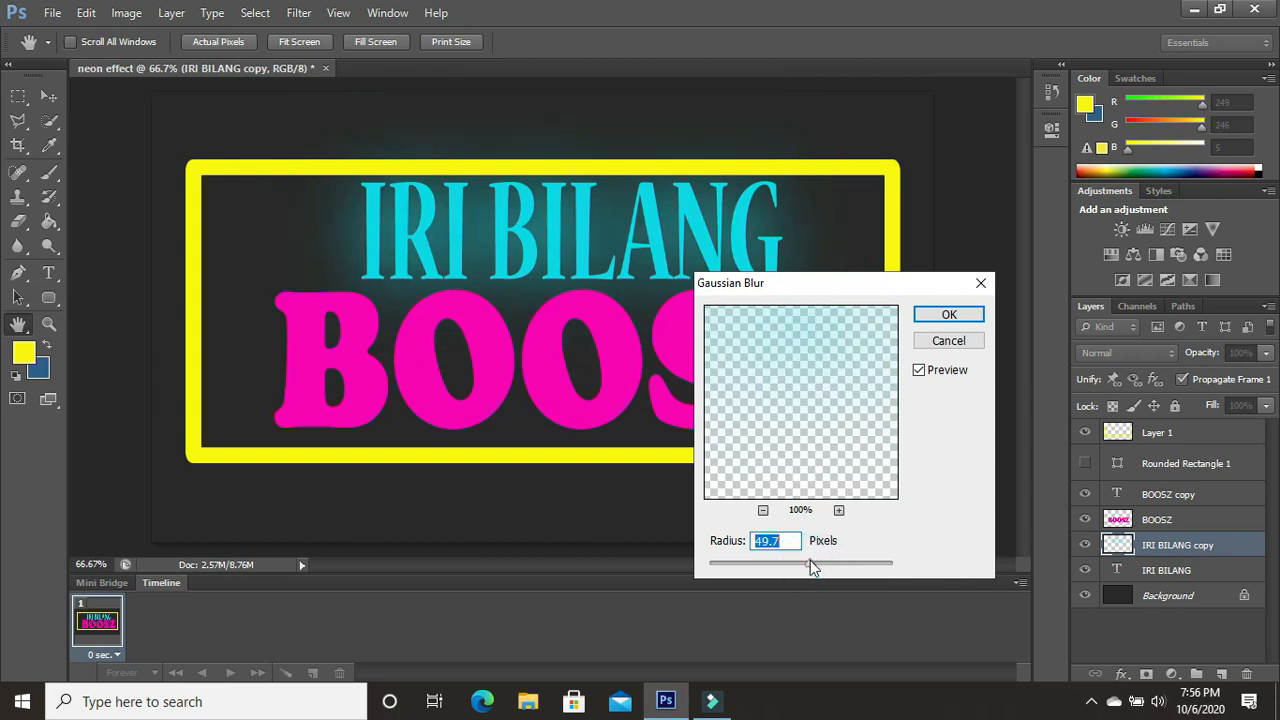
click(958, 317)
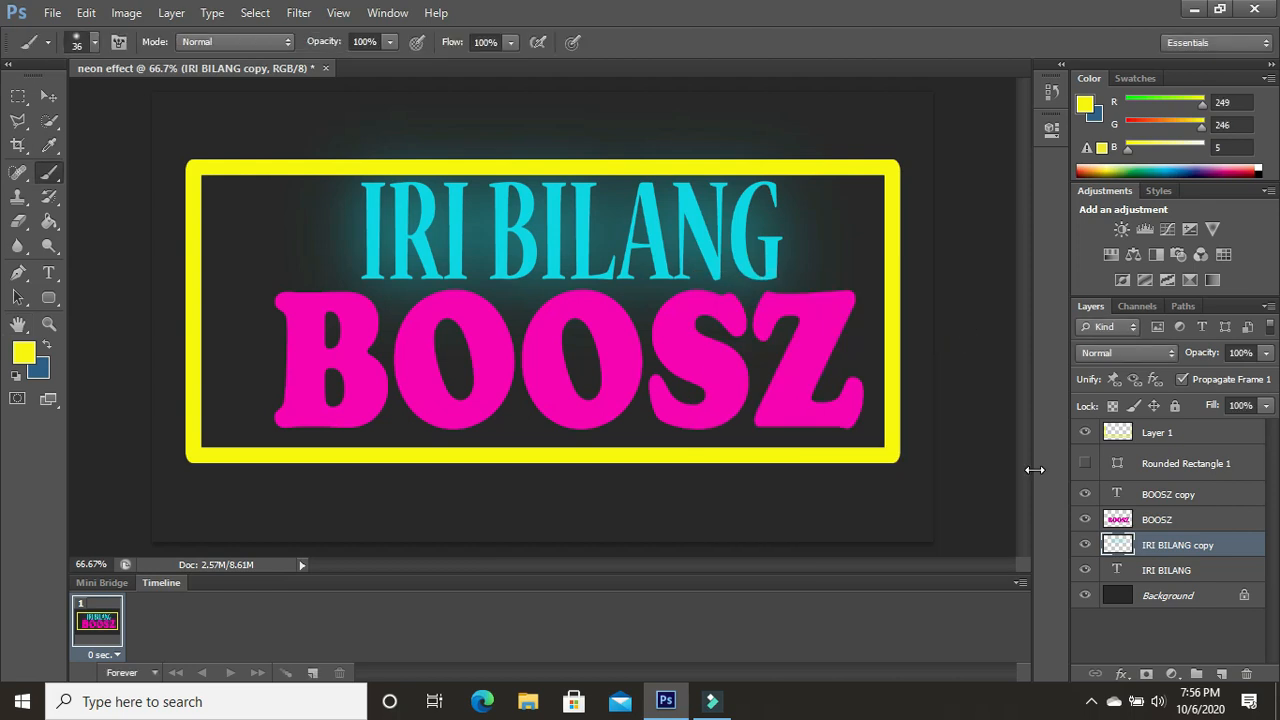
- Apply a Gaussian Blur with a radius of 19.6 pixels to the rasterized "BOOSZ" layer
click(1155, 519)
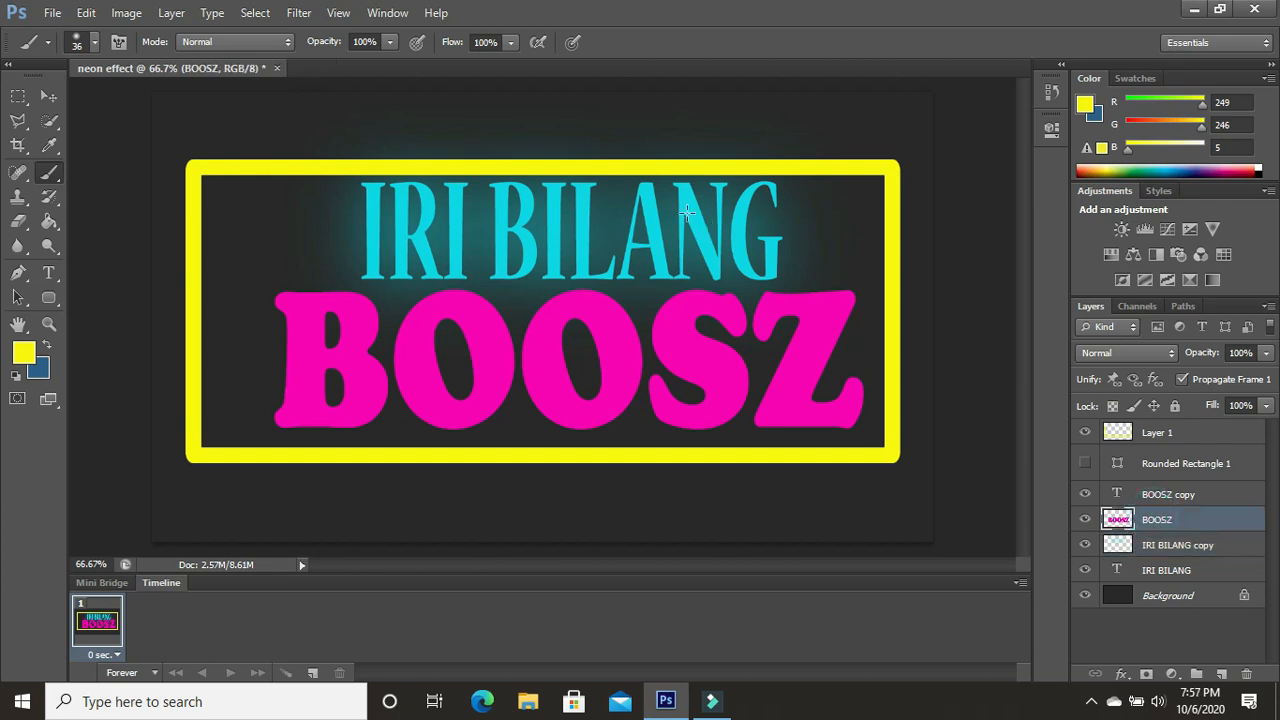
click(298, 13)
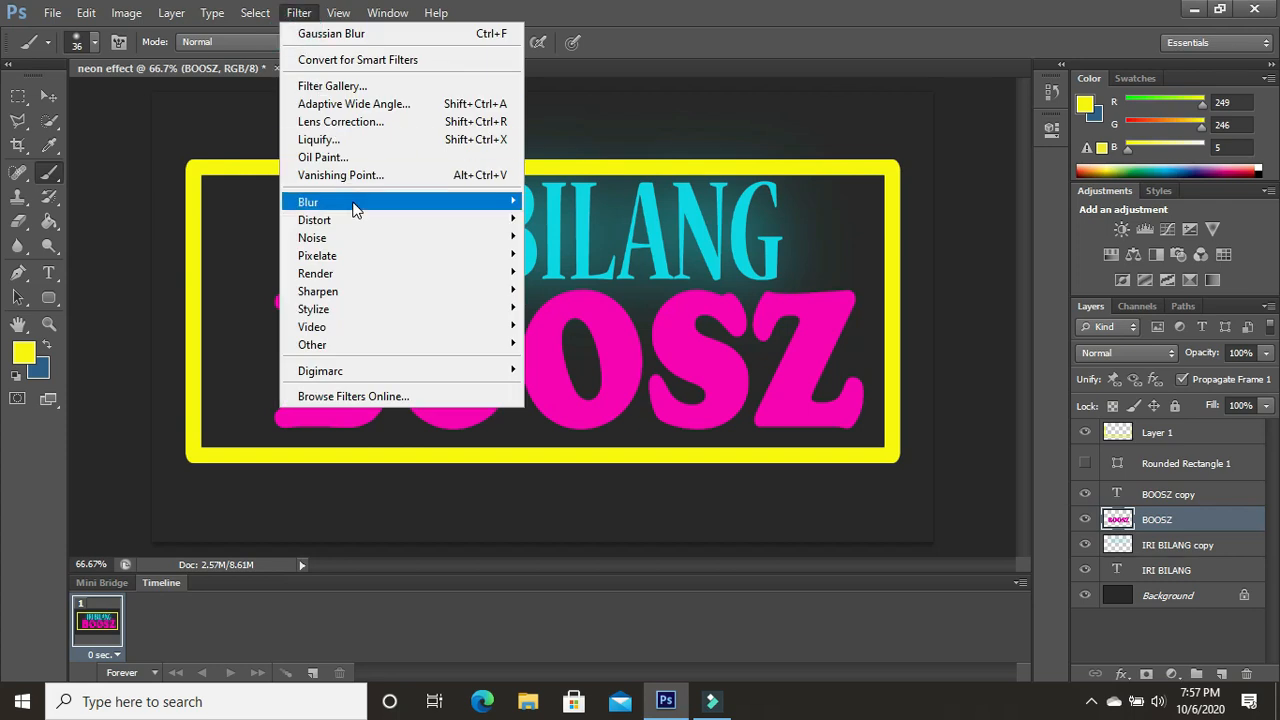
mouse_move(355, 208)
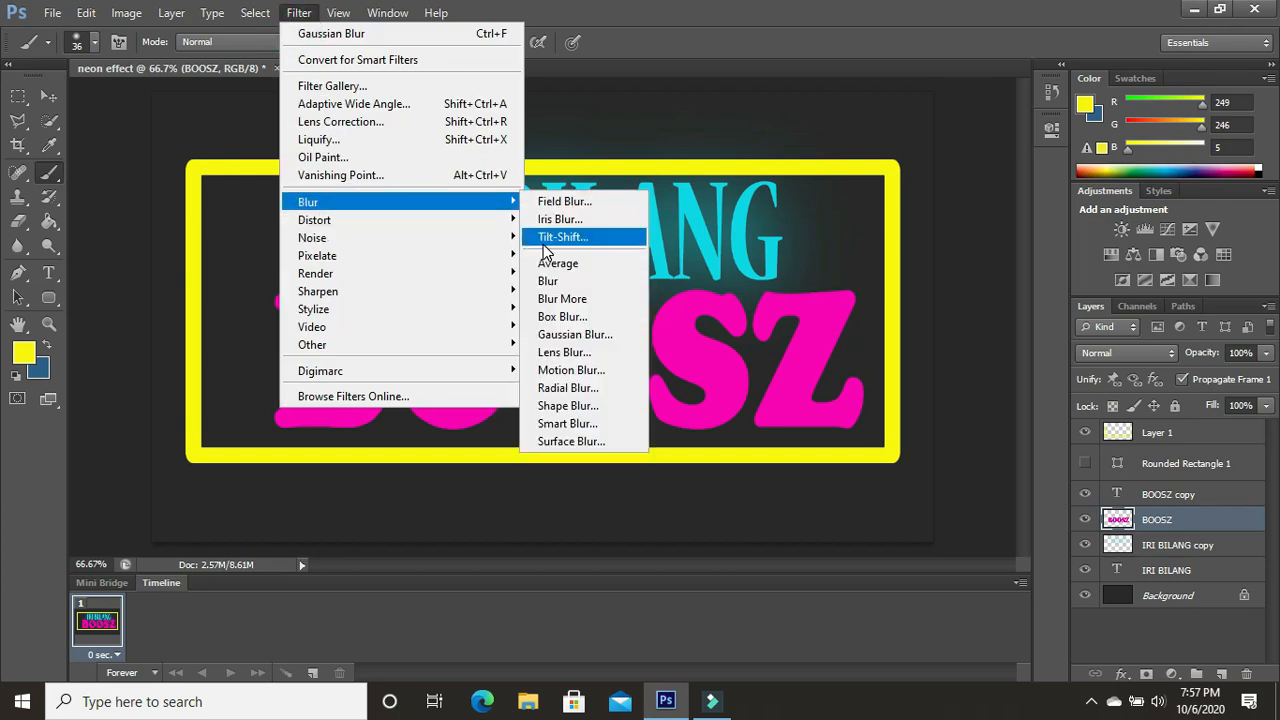
click(600, 334)
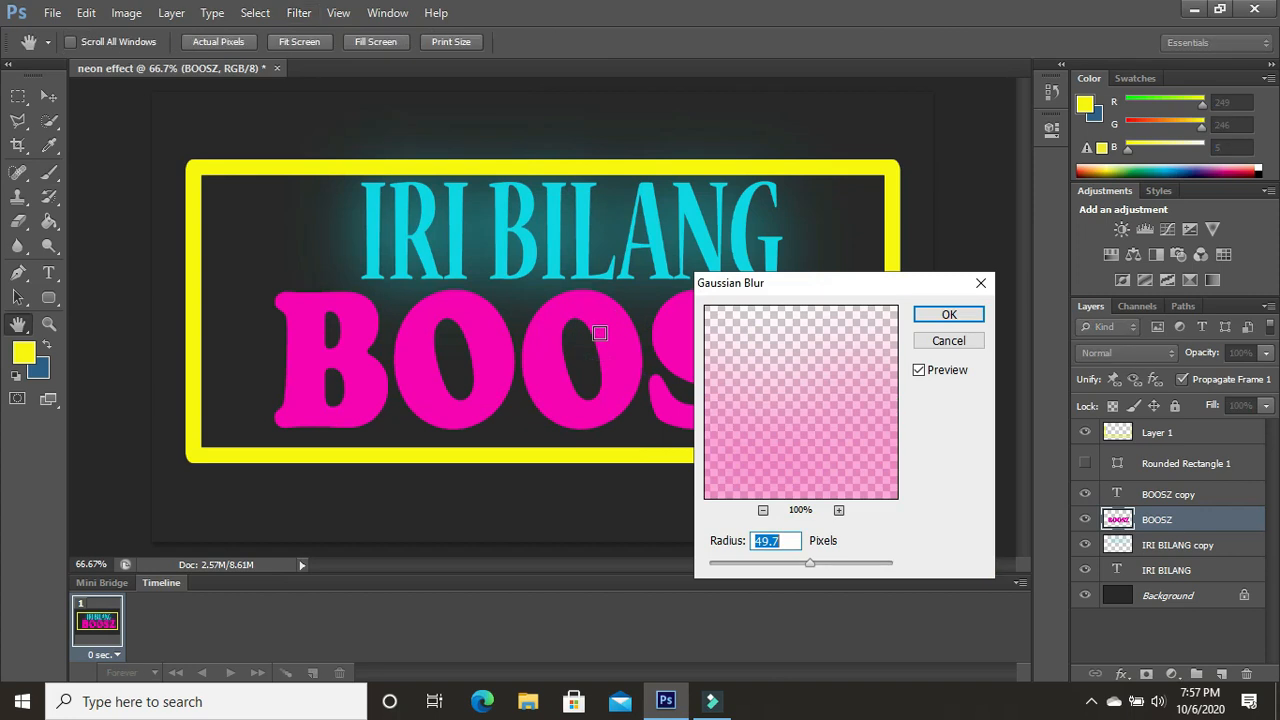
drag(810, 562, 801, 562)
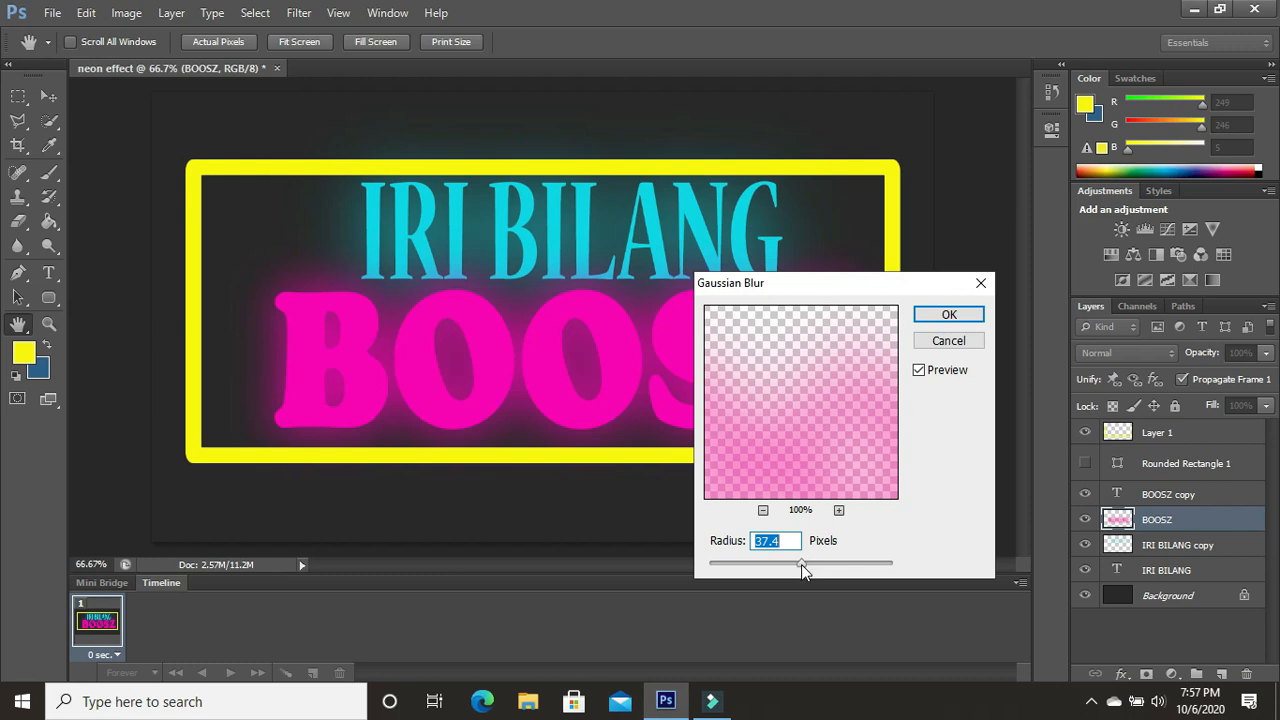
drag(801, 564, 789, 563)
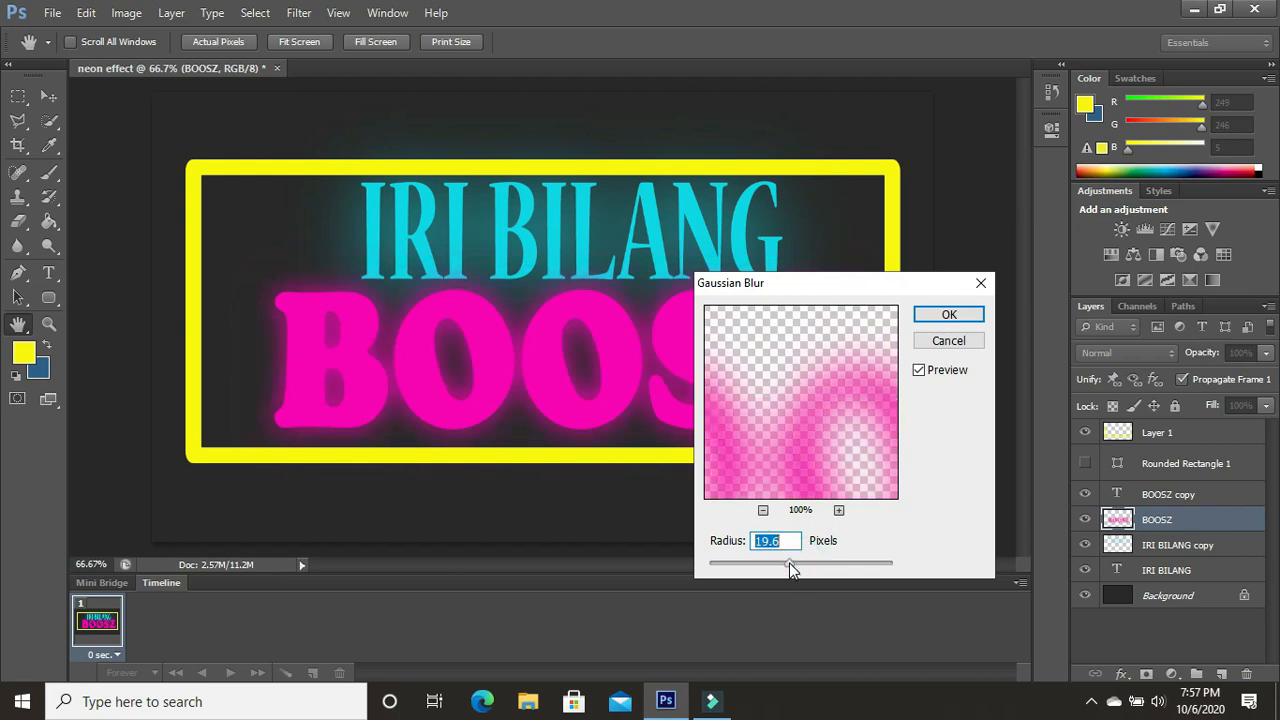
click(950, 315)
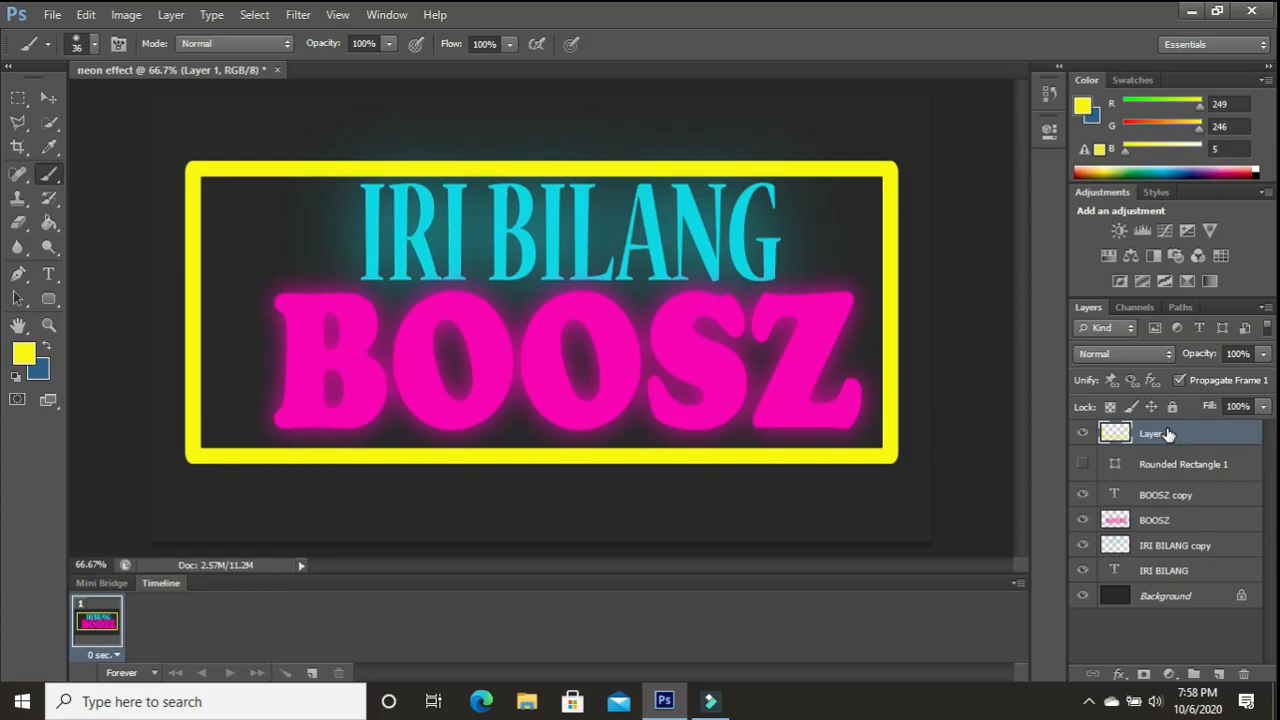
- Duplicate the yellow frame layer "Layer 1" as "Layer 1 copy"
right_click(1167, 428)
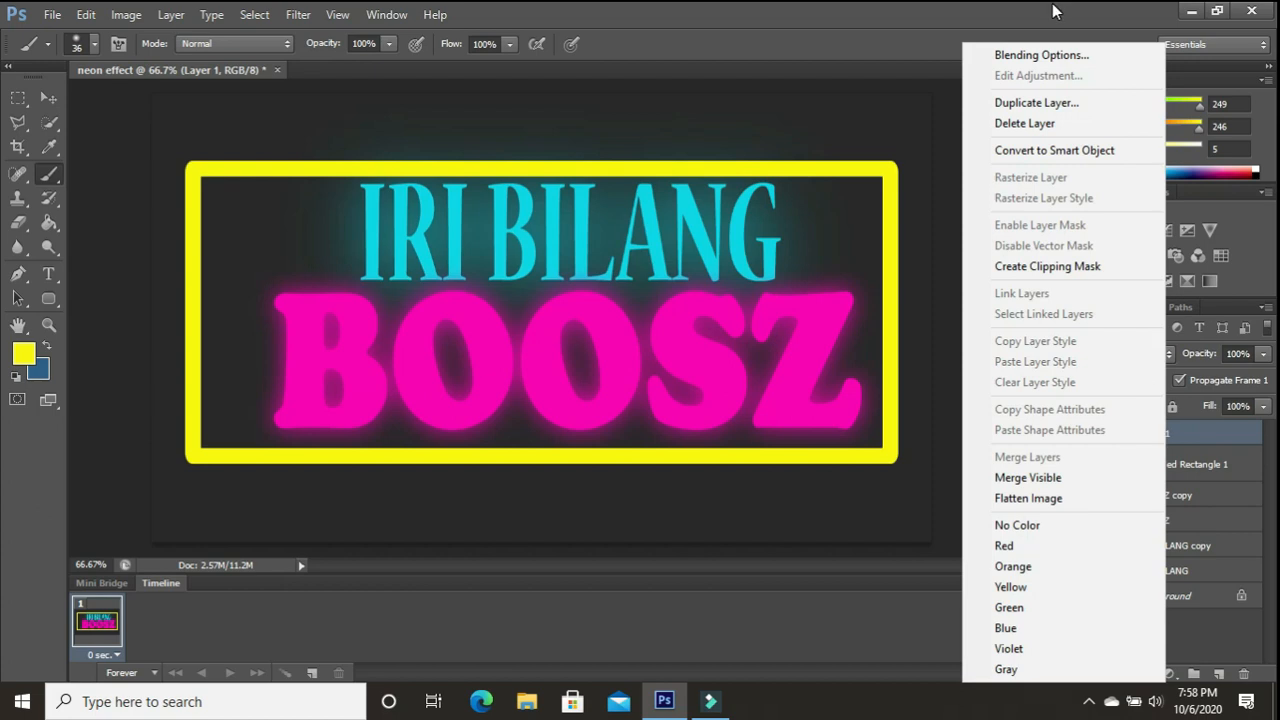
click(1031, 104)
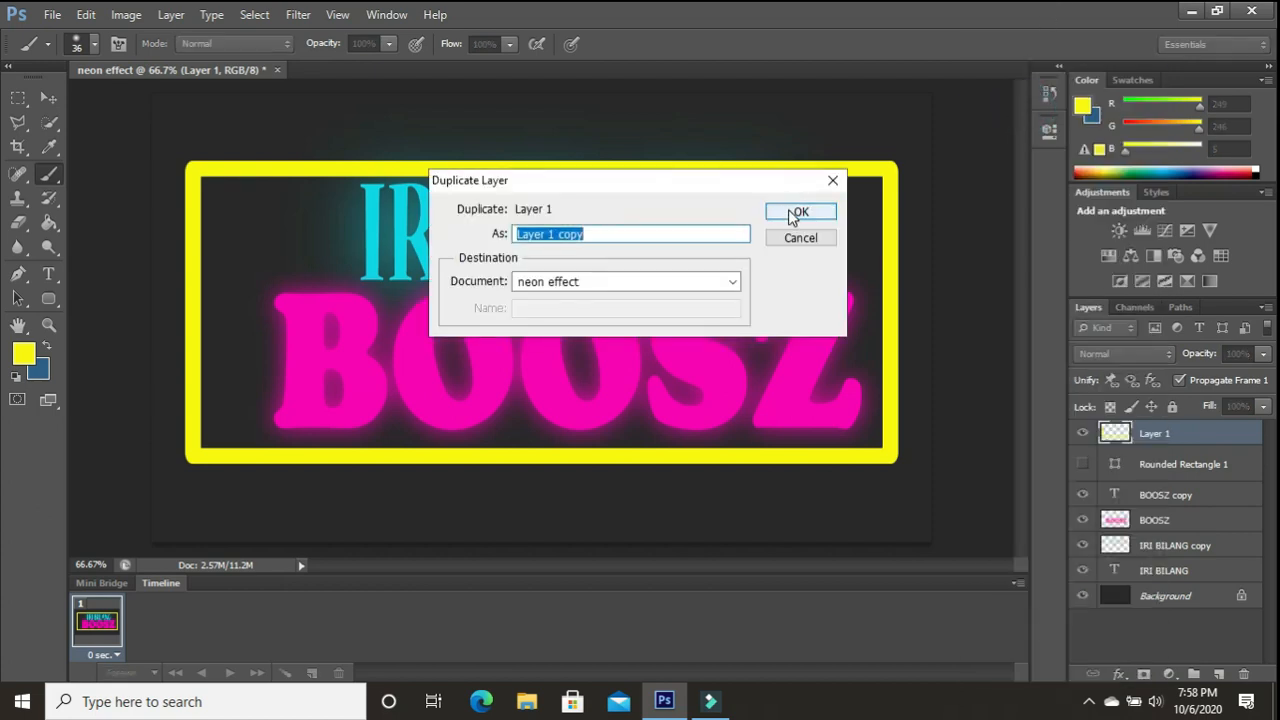
click(795, 213)
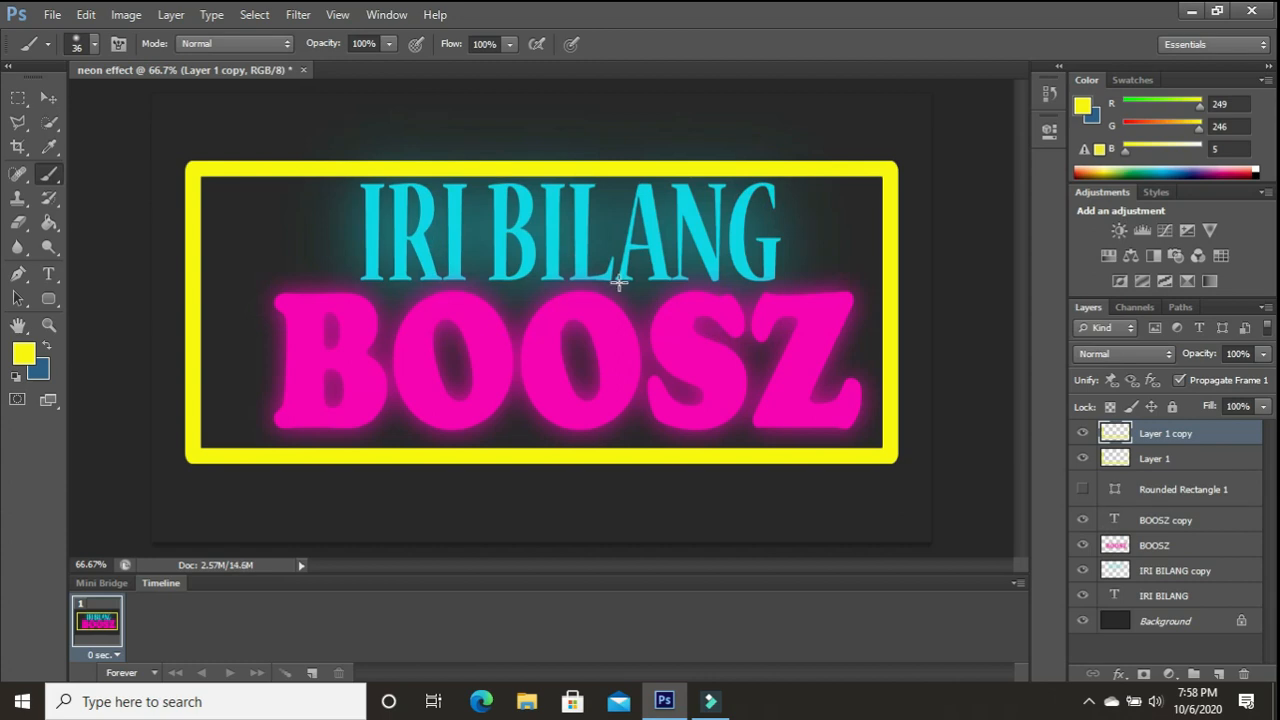
- Apply a Gaussian Blur with a radius of about 20 pixels to the original frame layer "Layer 1"
click(1198, 461)
click(307, 17)
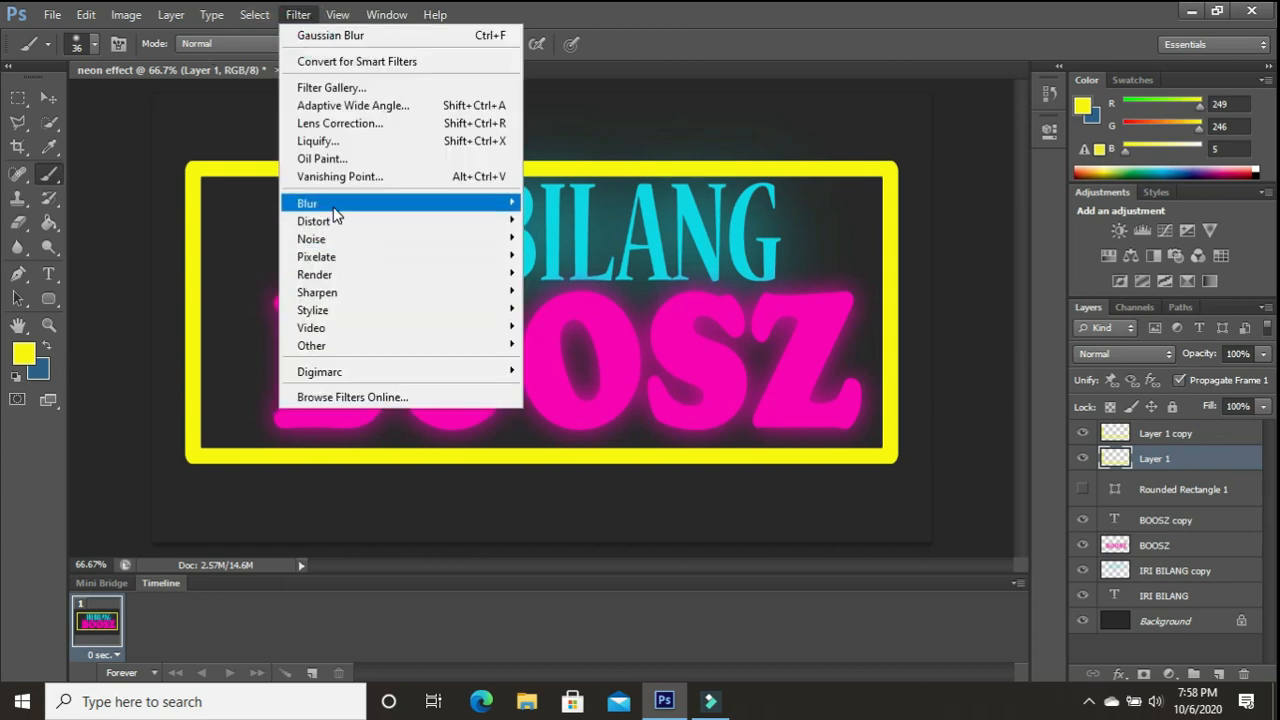
mouse_move(336, 210)
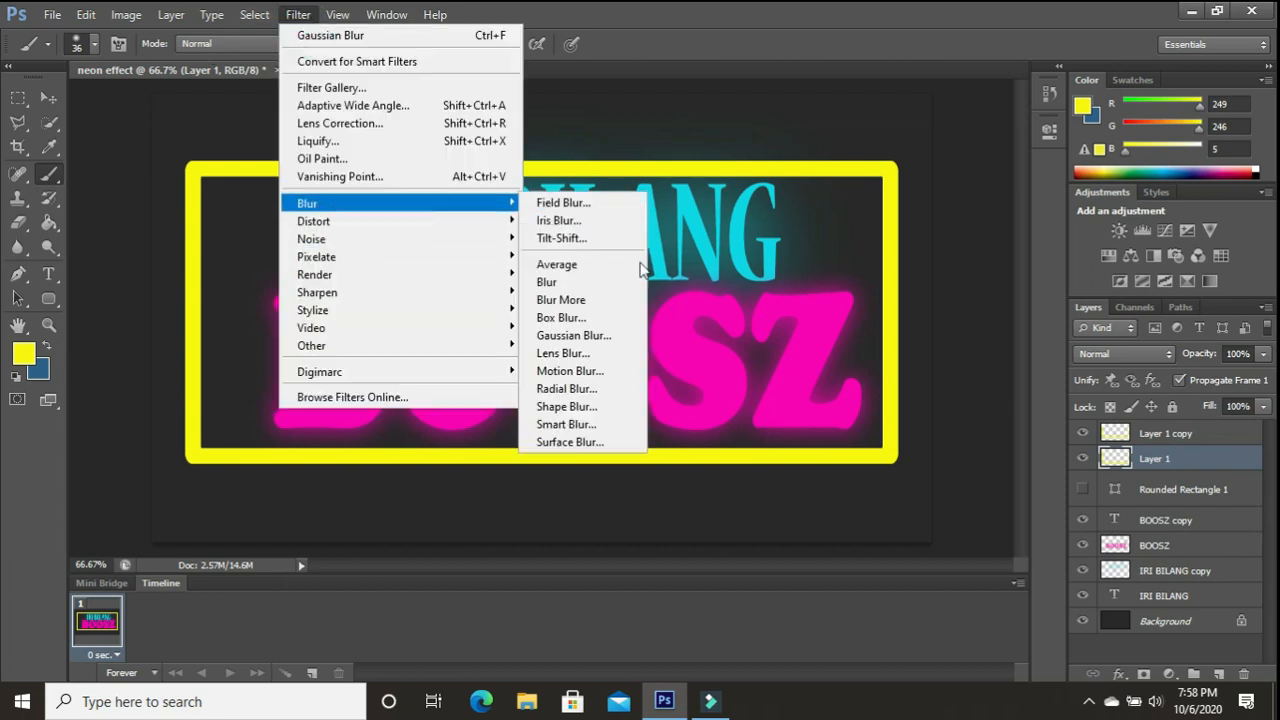
click(610, 334)
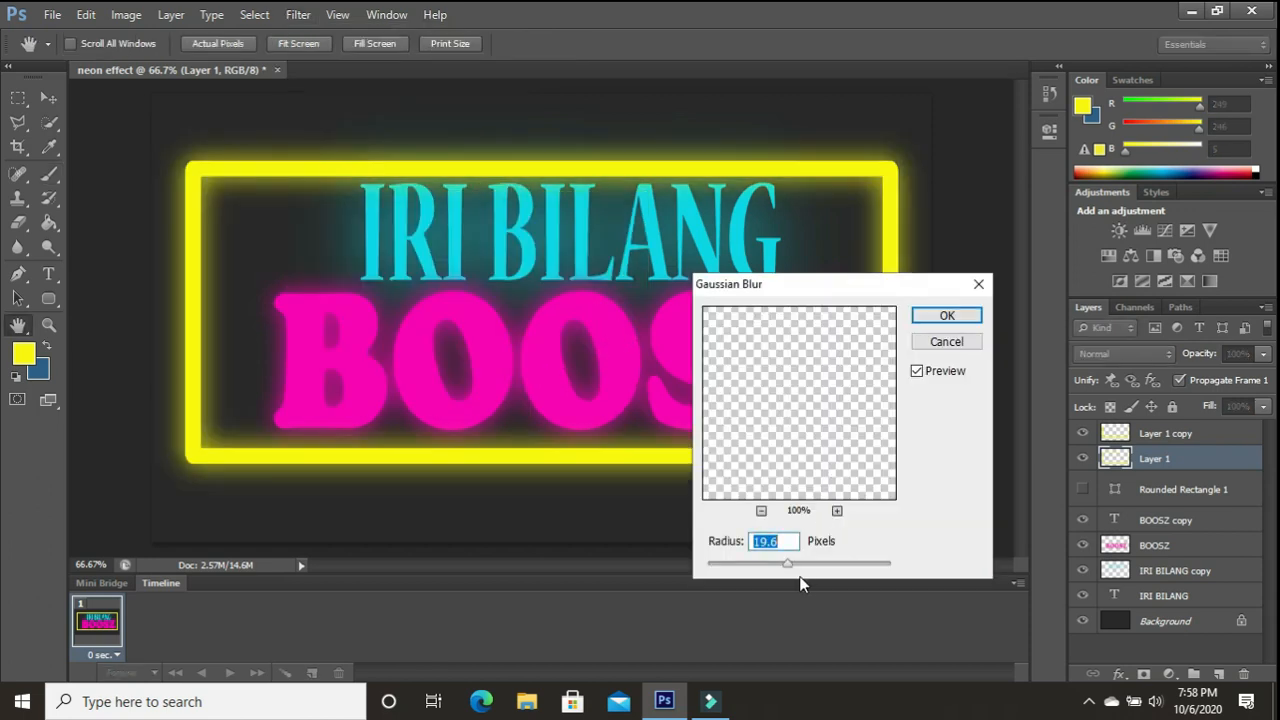
mouse_move(790, 566)
mouse_down()
mouse_move(809, 564)
mouse_move(789, 569)
mouse_up()
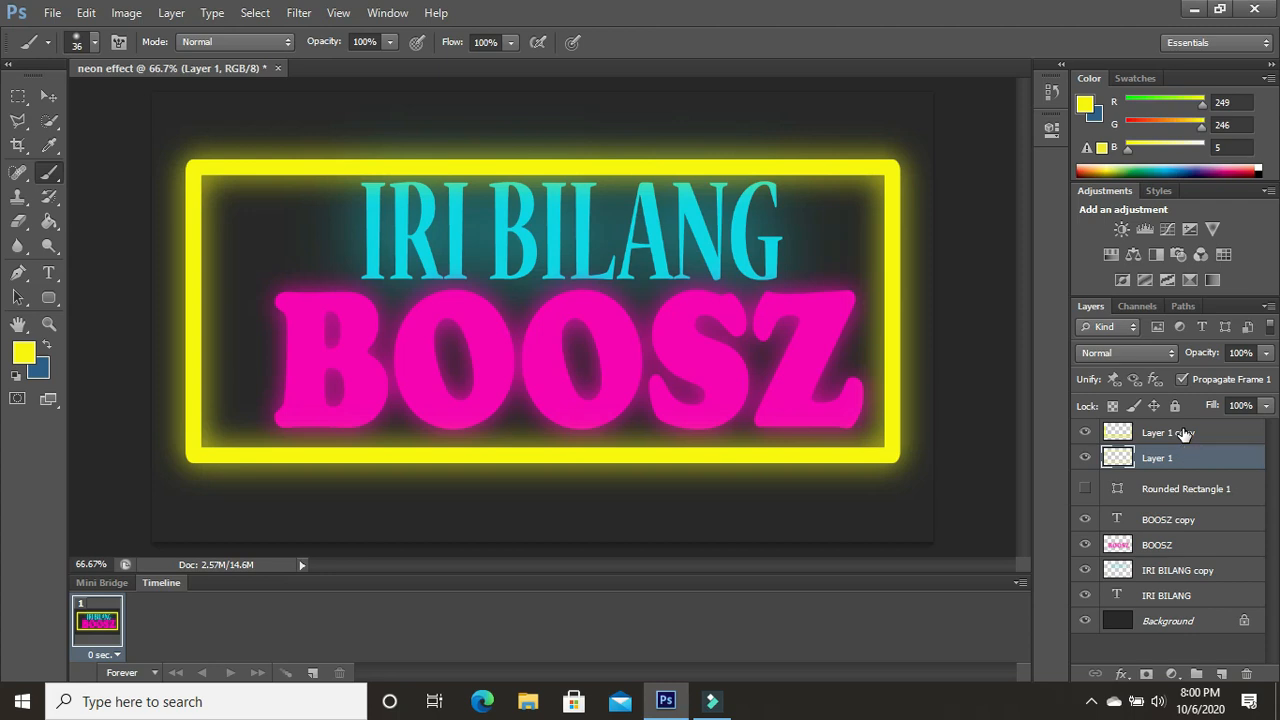
- Load the frame outline of "Layer 1 copy" as a selection and add a new empty layer named "Layer 2" above it
shift+click(1183, 432)
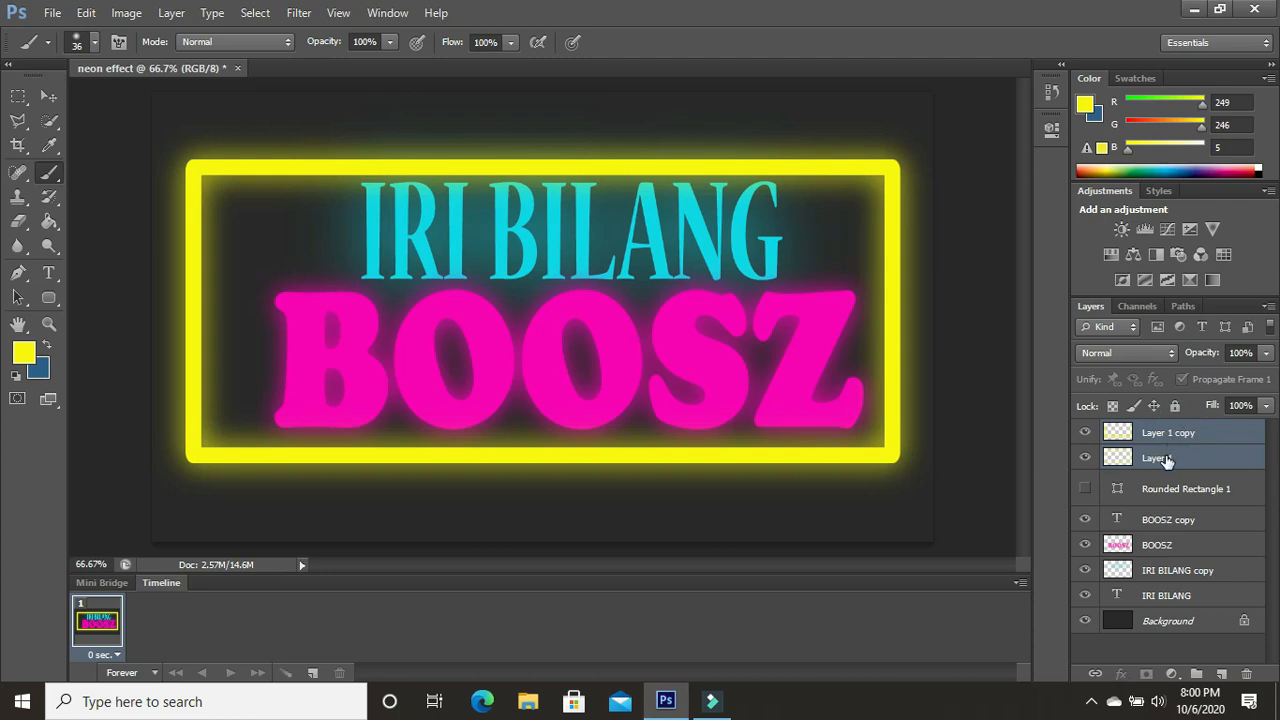
click(1165, 458)
click(1168, 434)
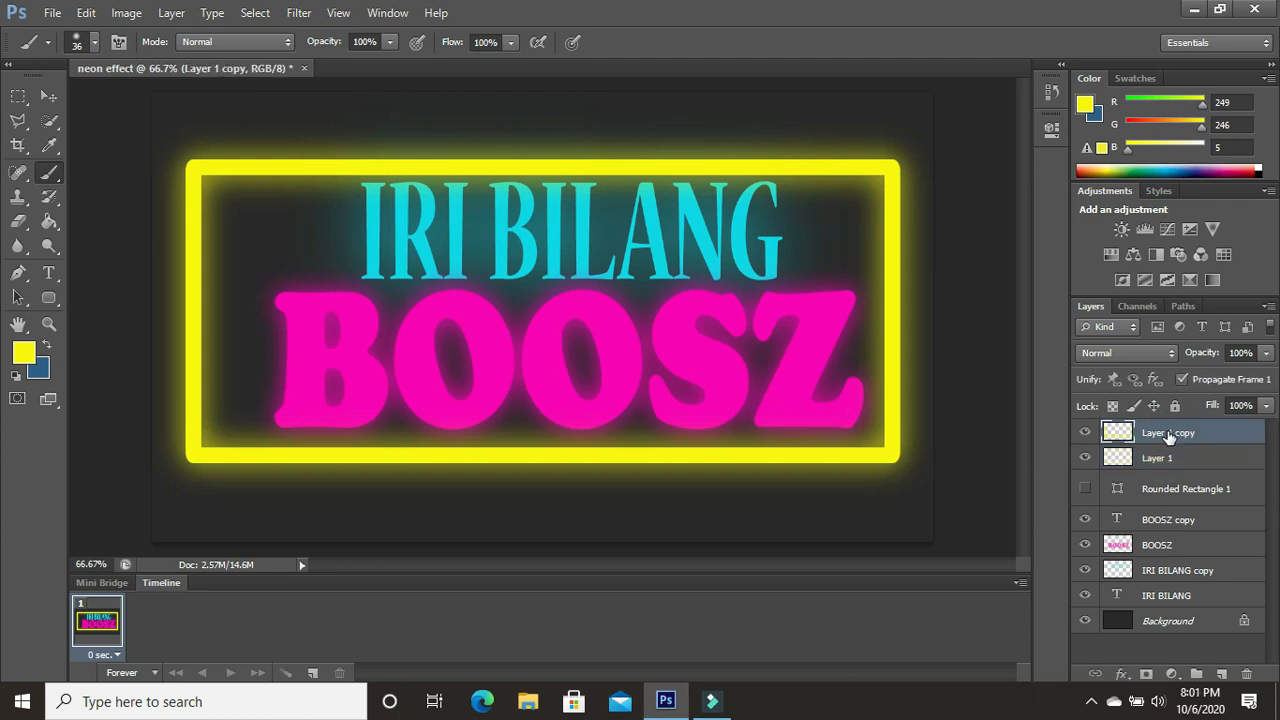
ctrl+click(1118, 432)
click(171, 12)
mouse_move(180, 33)
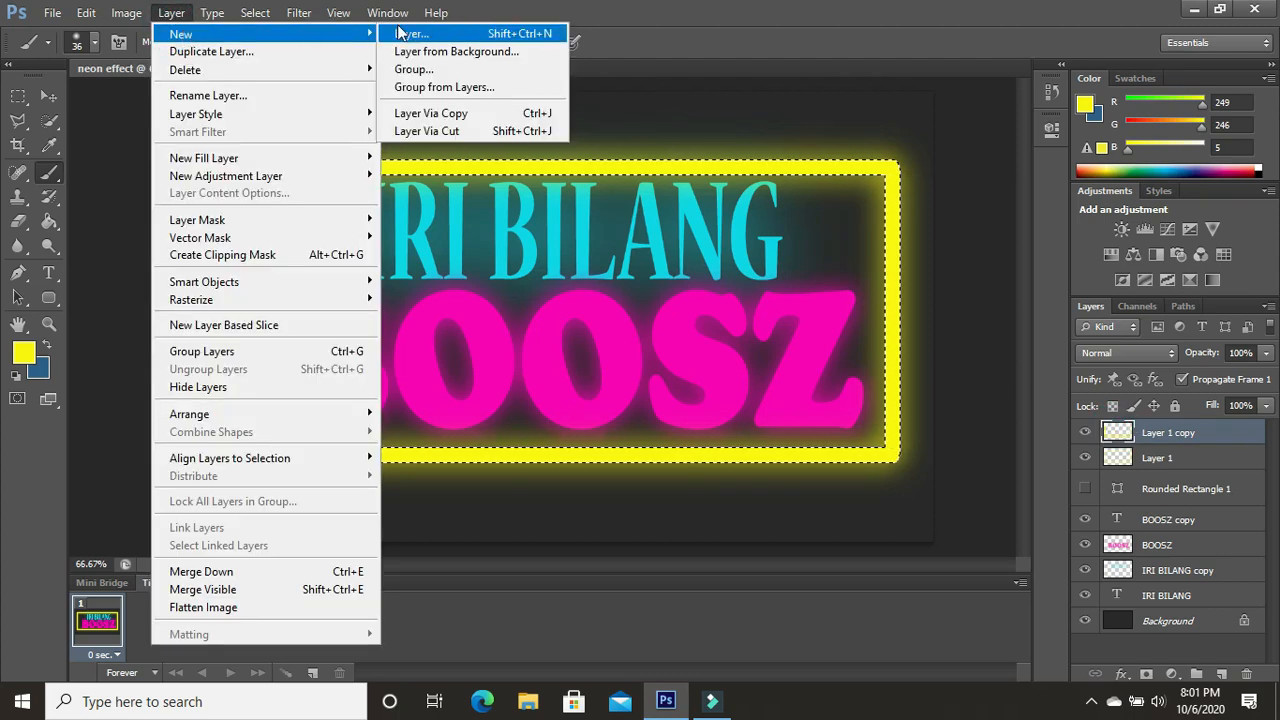
click(405, 33)
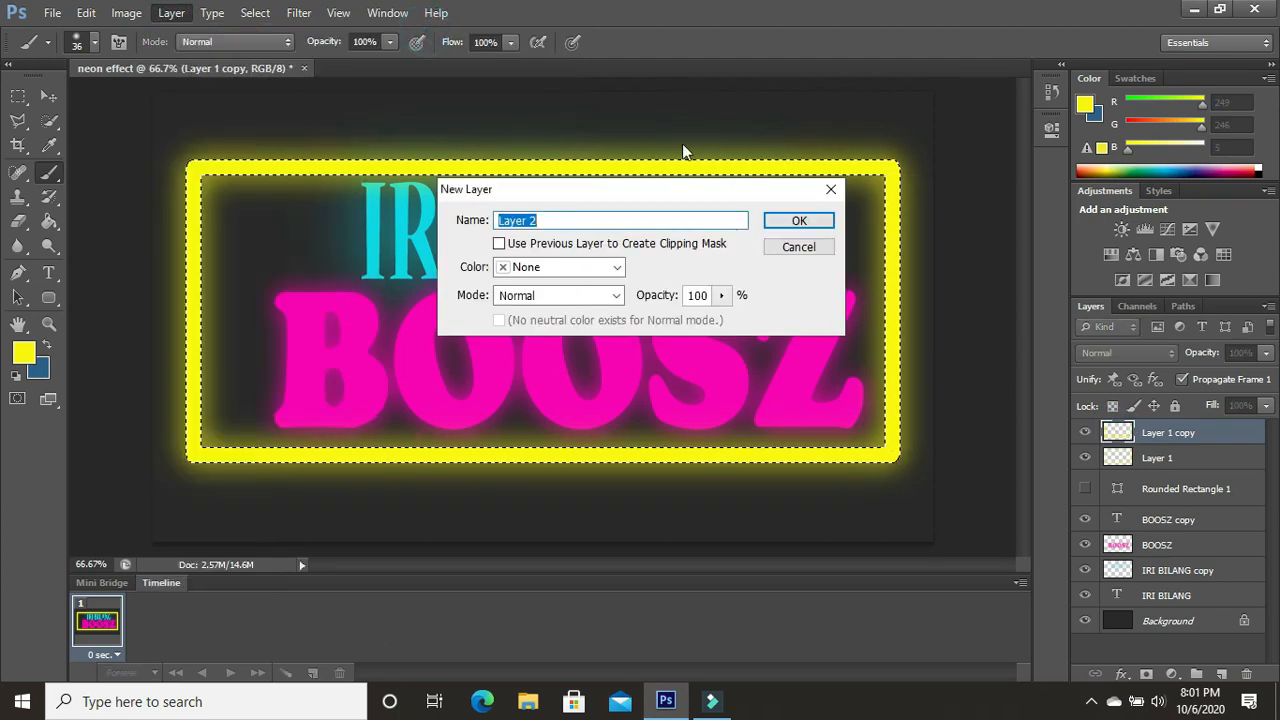
click(797, 221)
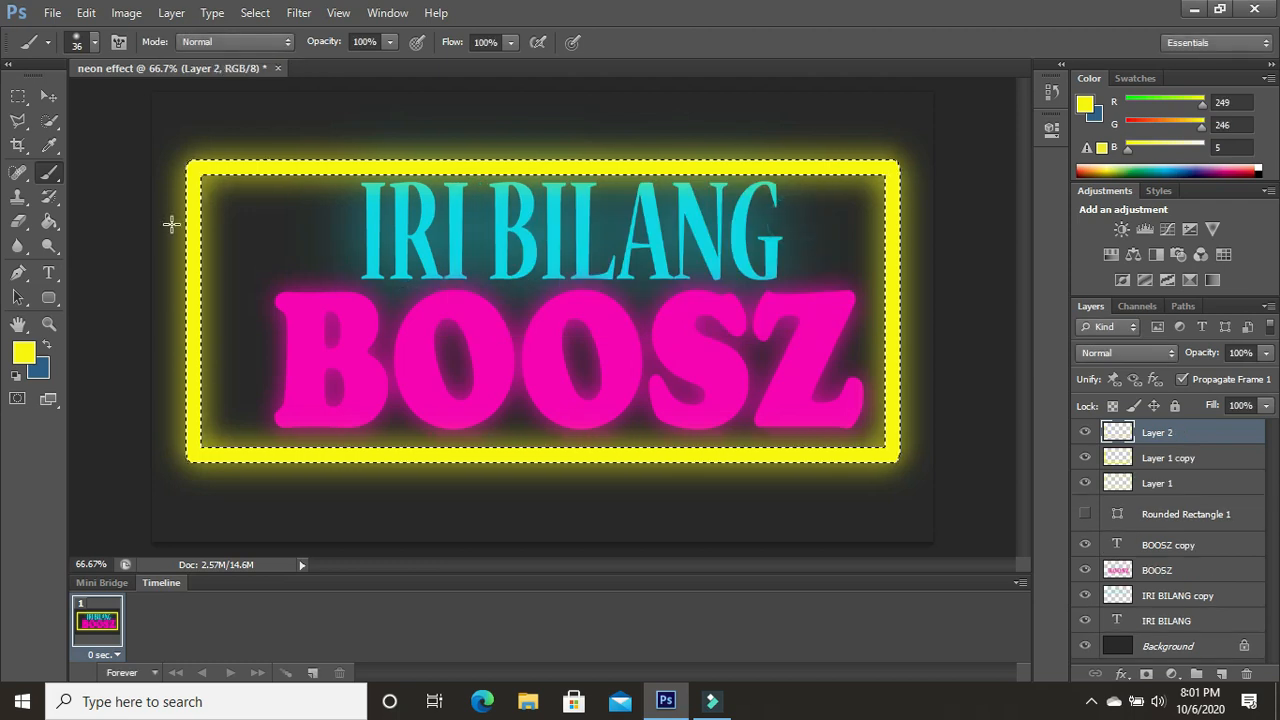
- Activate the Rectangular Marquee tool and set the foreground color to off-white #f7f7f2
right_click(51, 176)
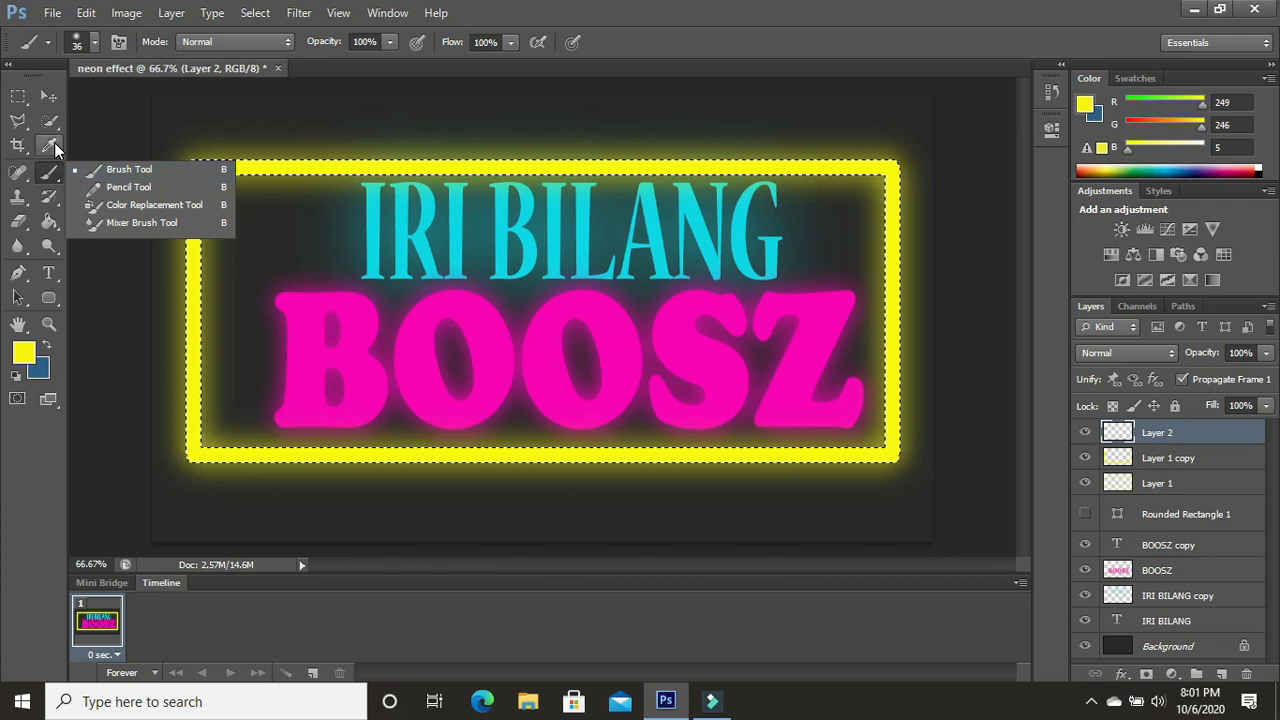
click(50, 146)
click(18, 96)
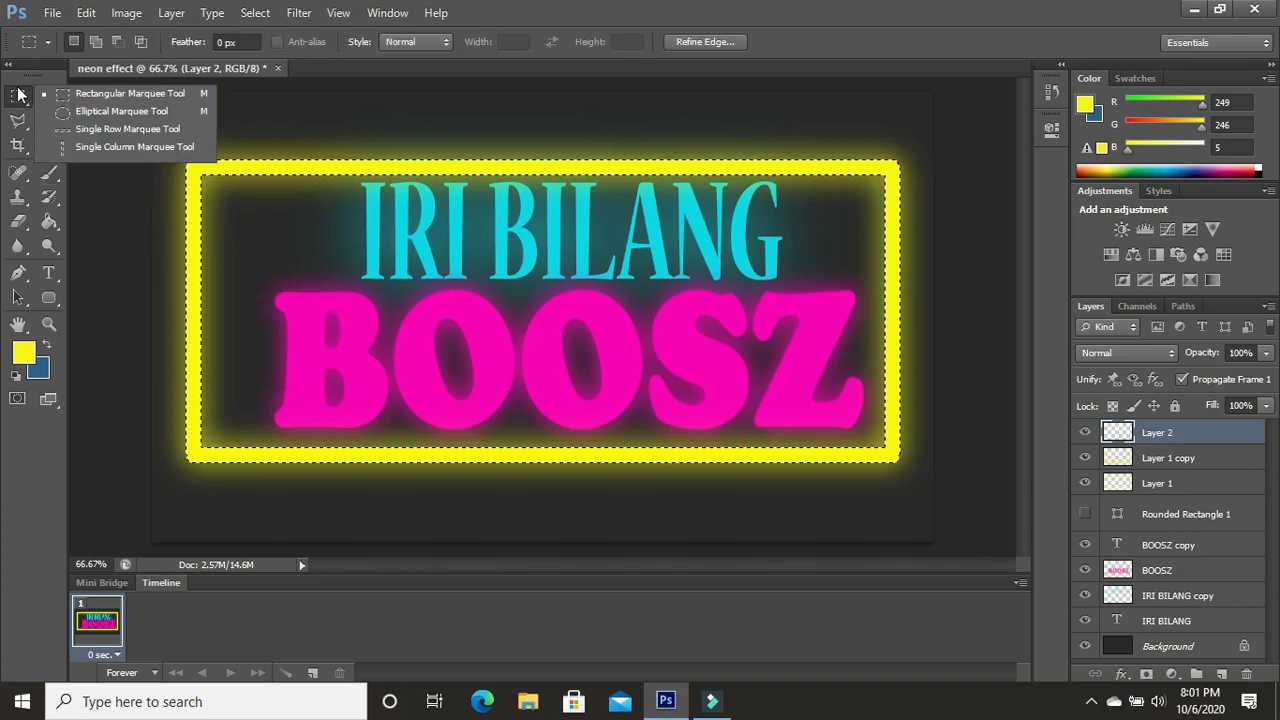
click(88, 92)
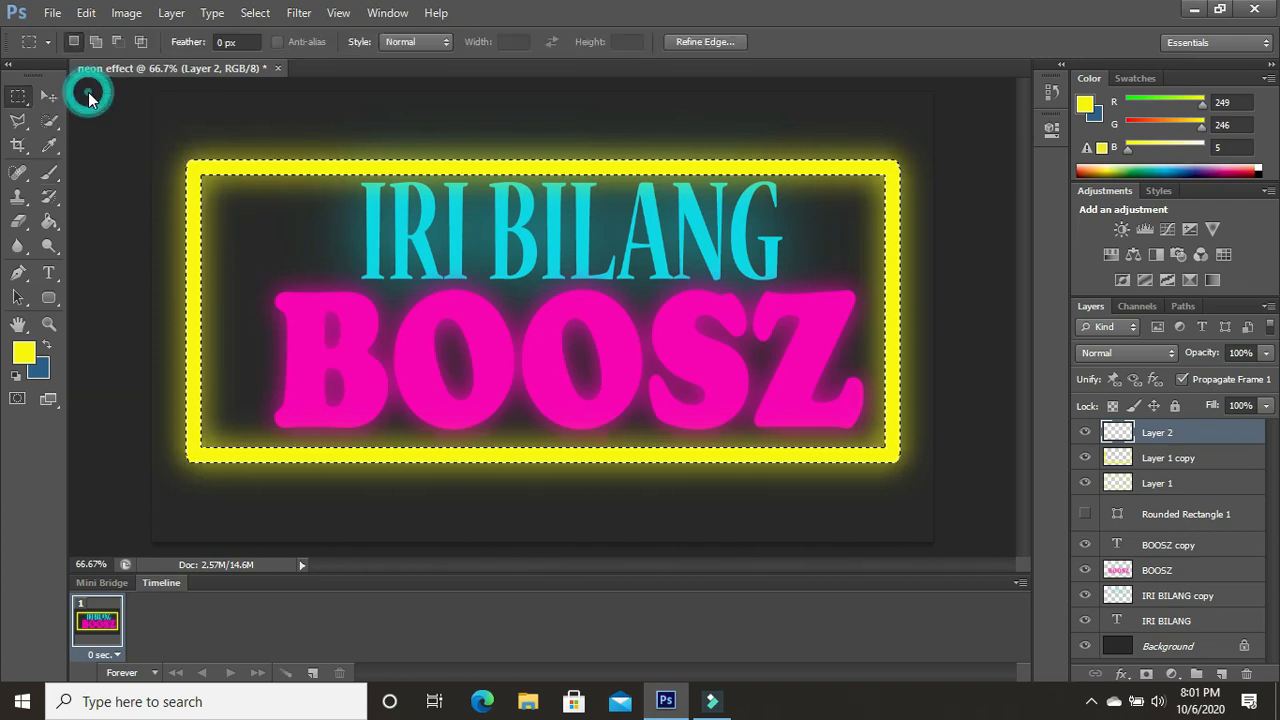
click(24, 355)
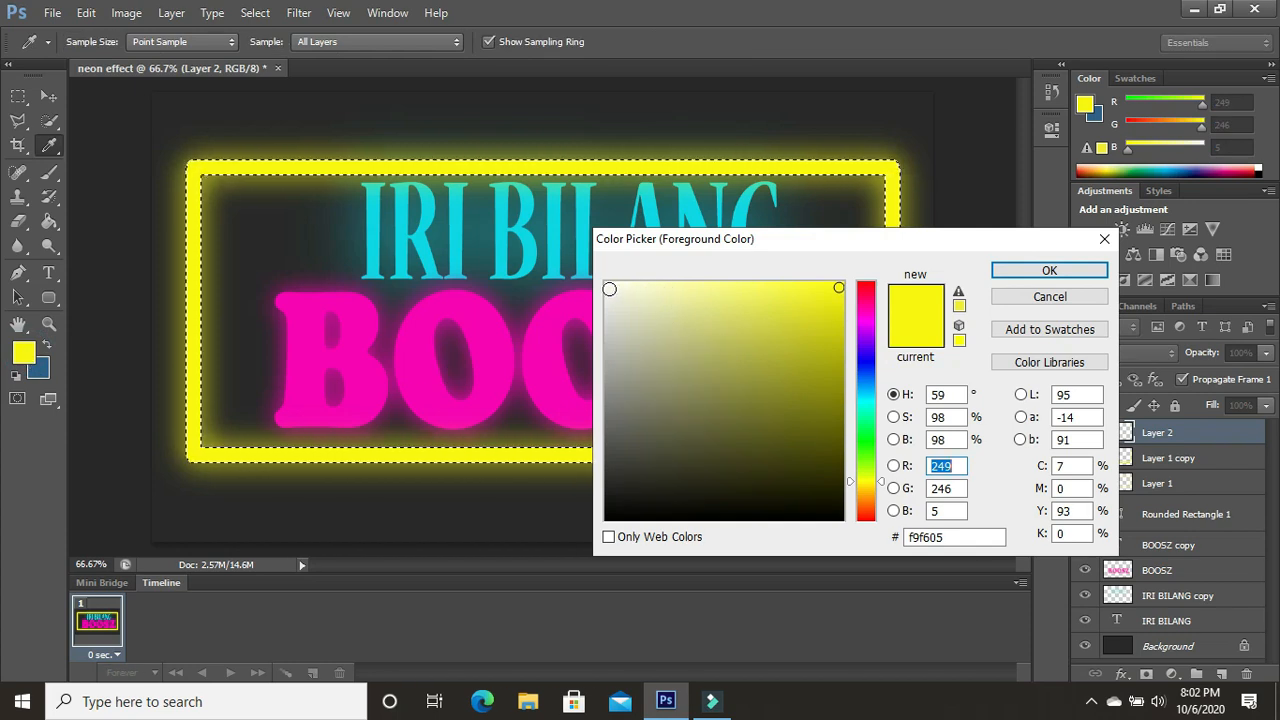
click(609, 289)
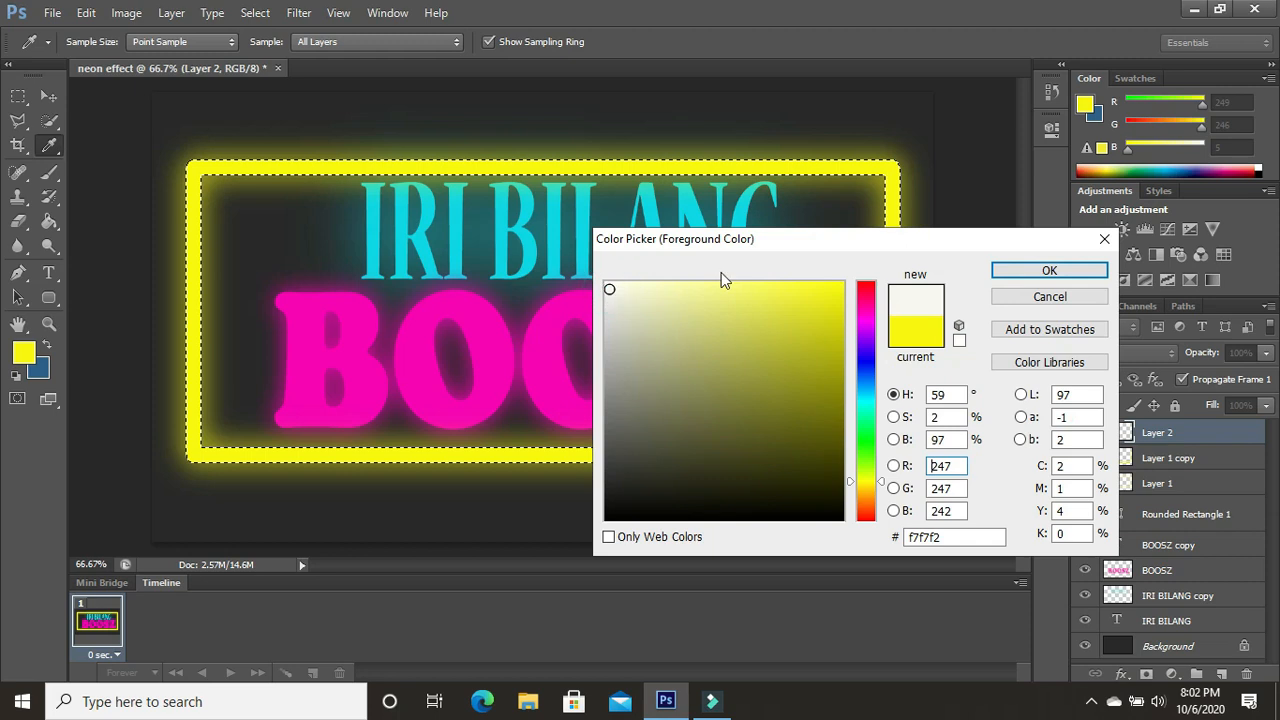
click(1005, 269)
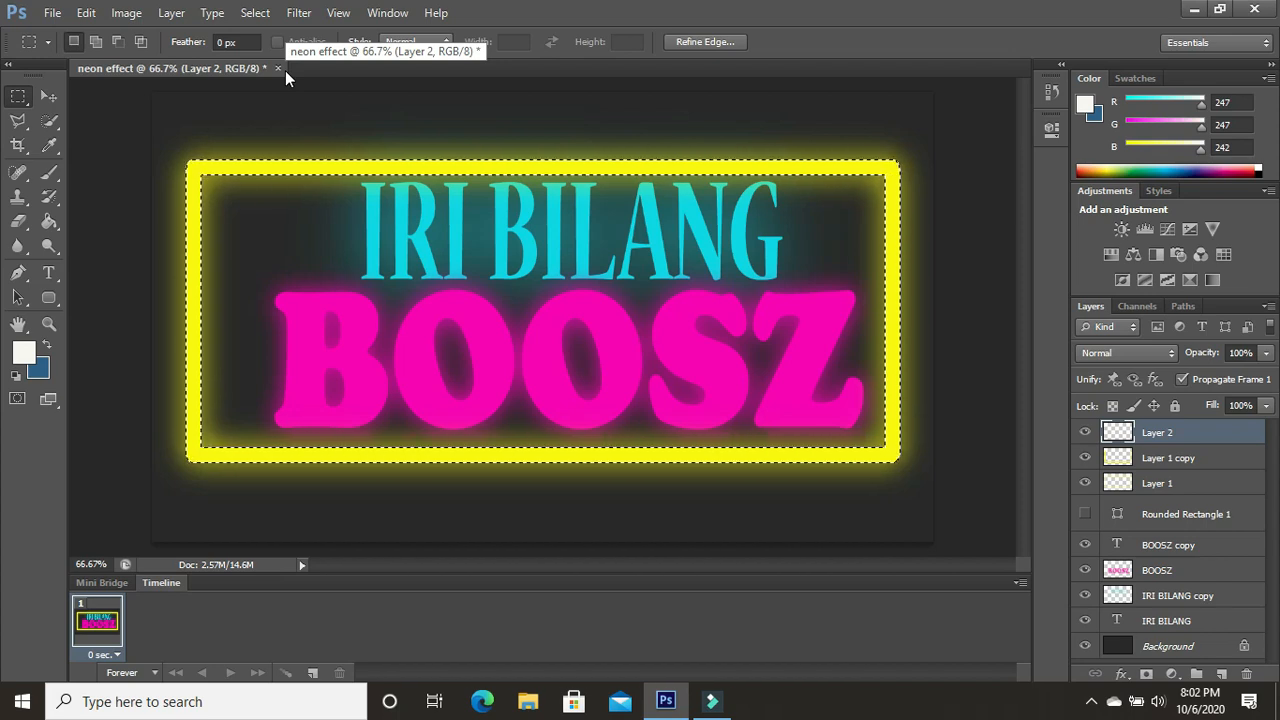
- Stroke the frame selection on "Layer 2" with a 10 px off-white line placed inside
right_click(255, 233)
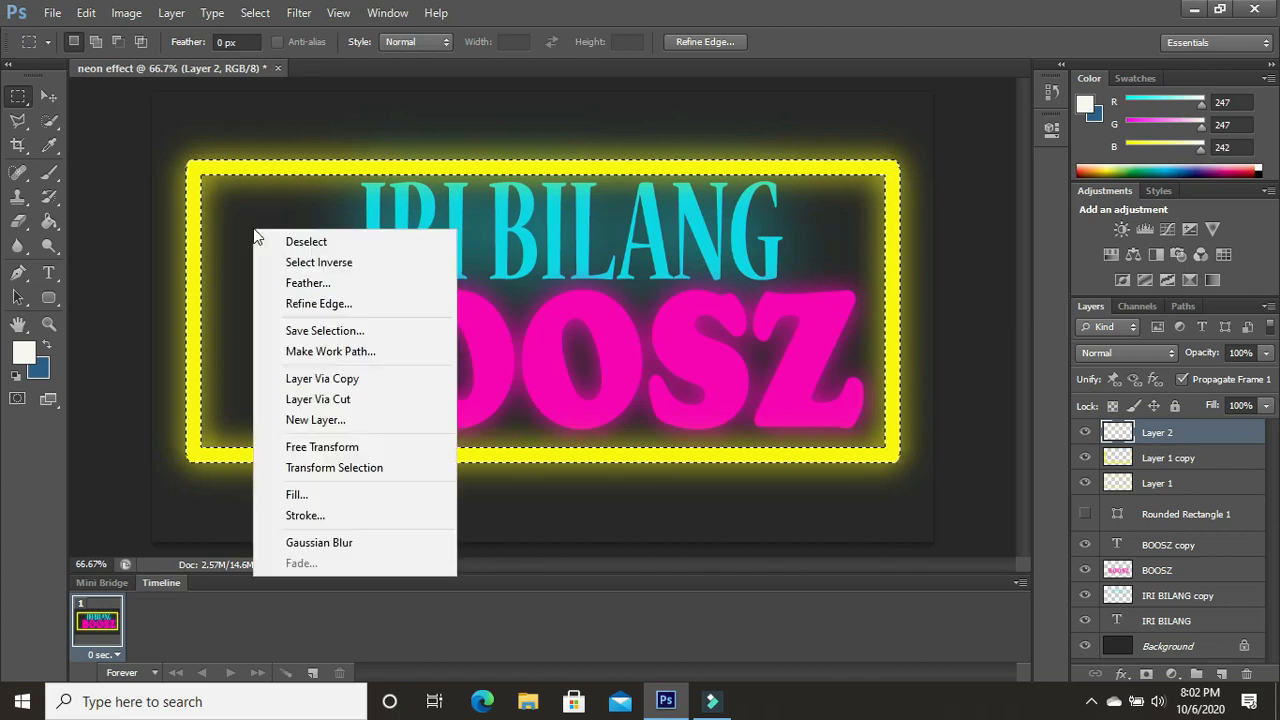
click(337, 517)
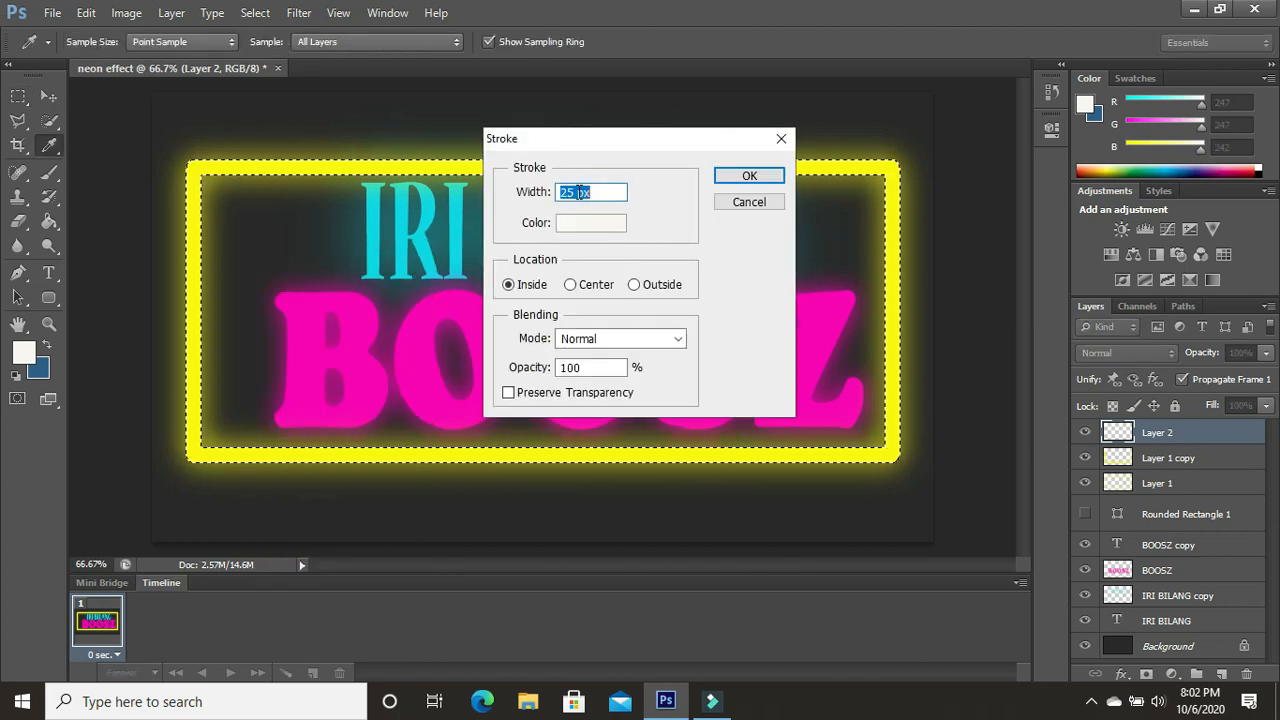
drag(576, 191, 563, 191)
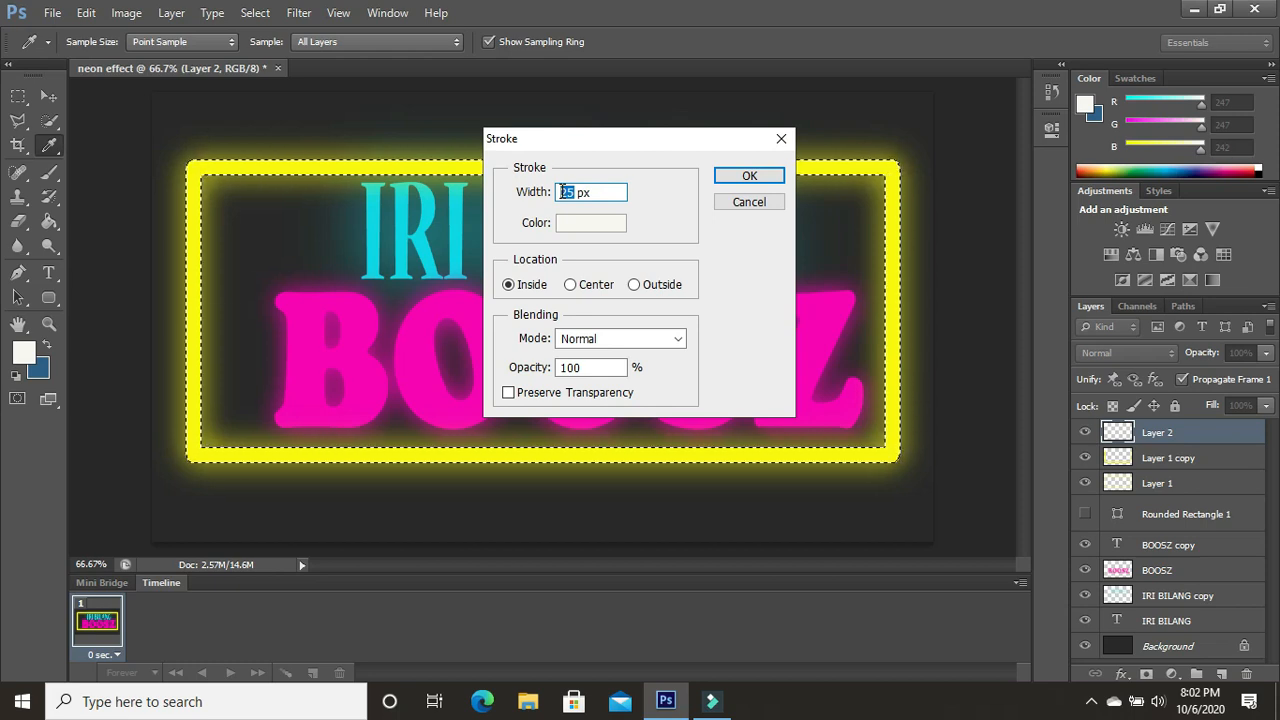
text(1)
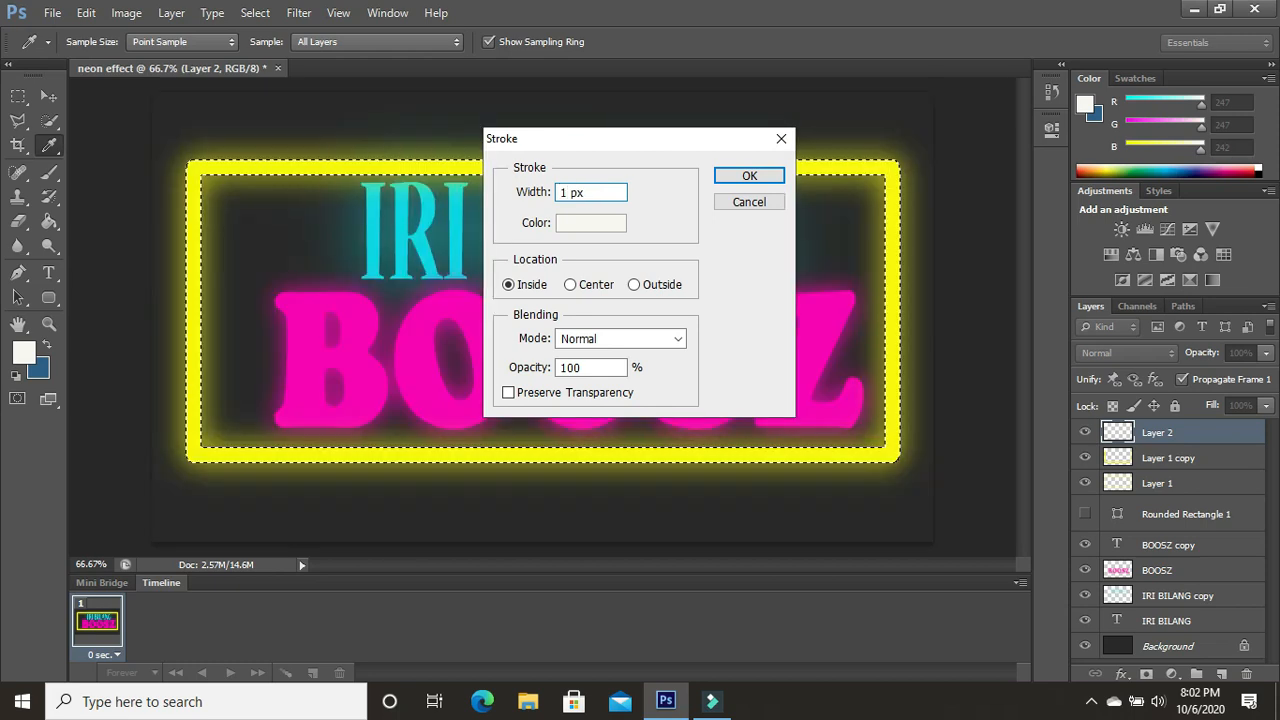
text(0)
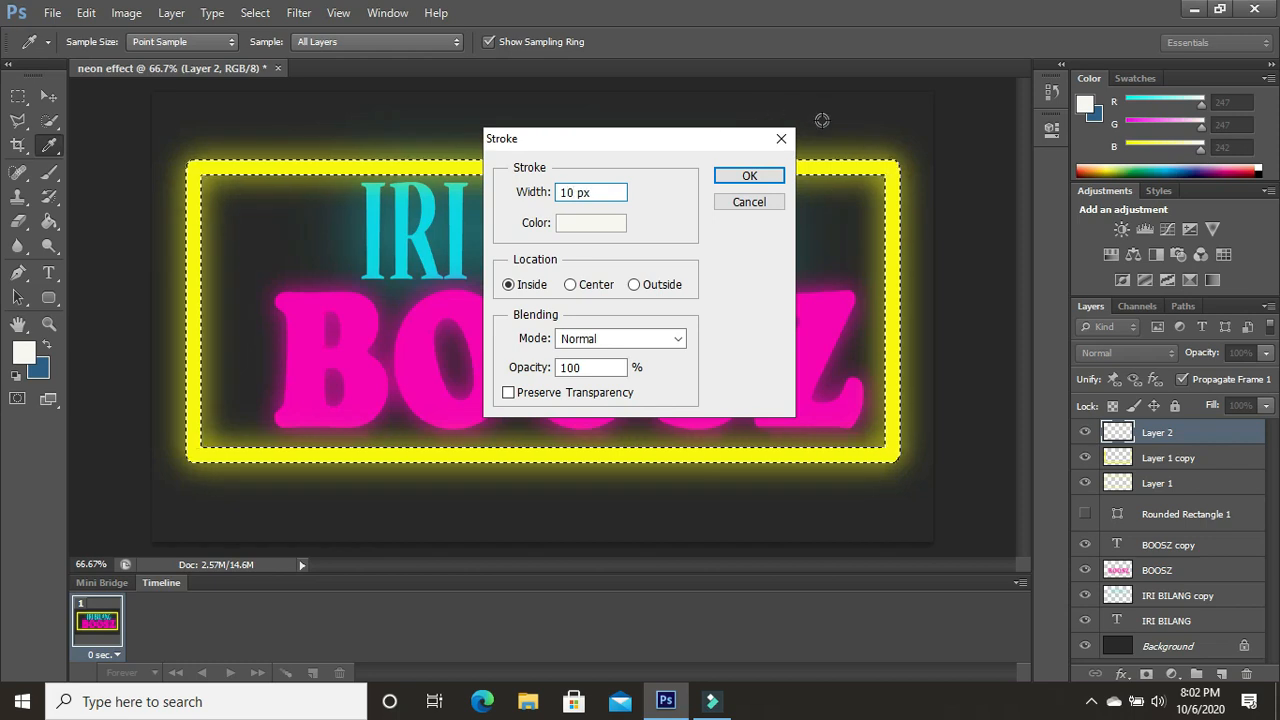
click(754, 177)
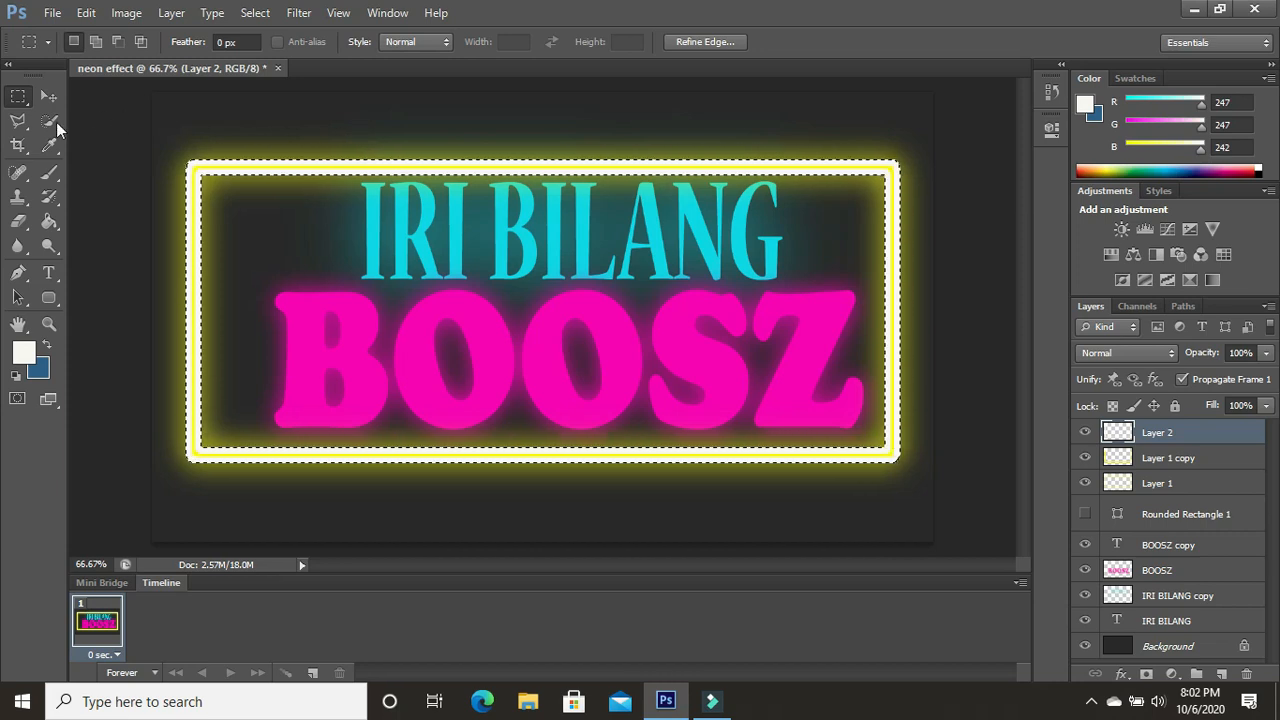
- Select the narrow band between the frame's two off-white strokes with the Magic Wand tool, then hide "Layer 2"
drag(54, 120, 121, 136)
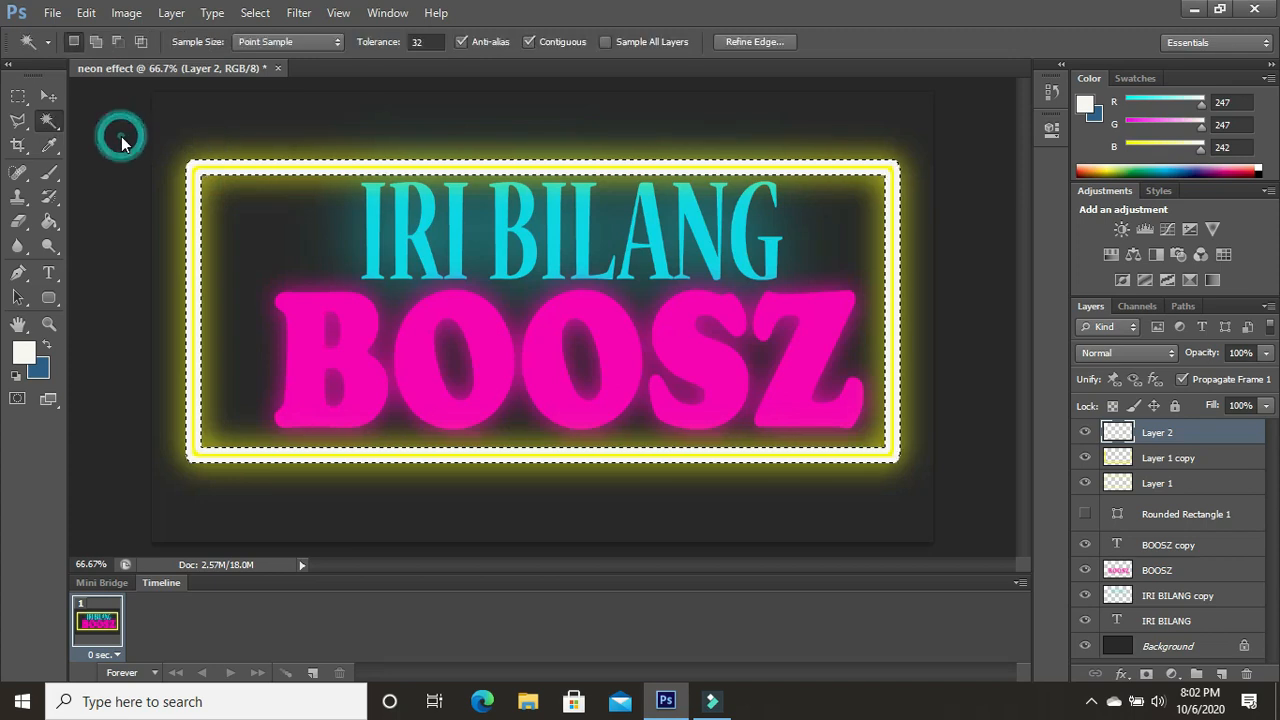
click(192, 282)
click(194, 287)
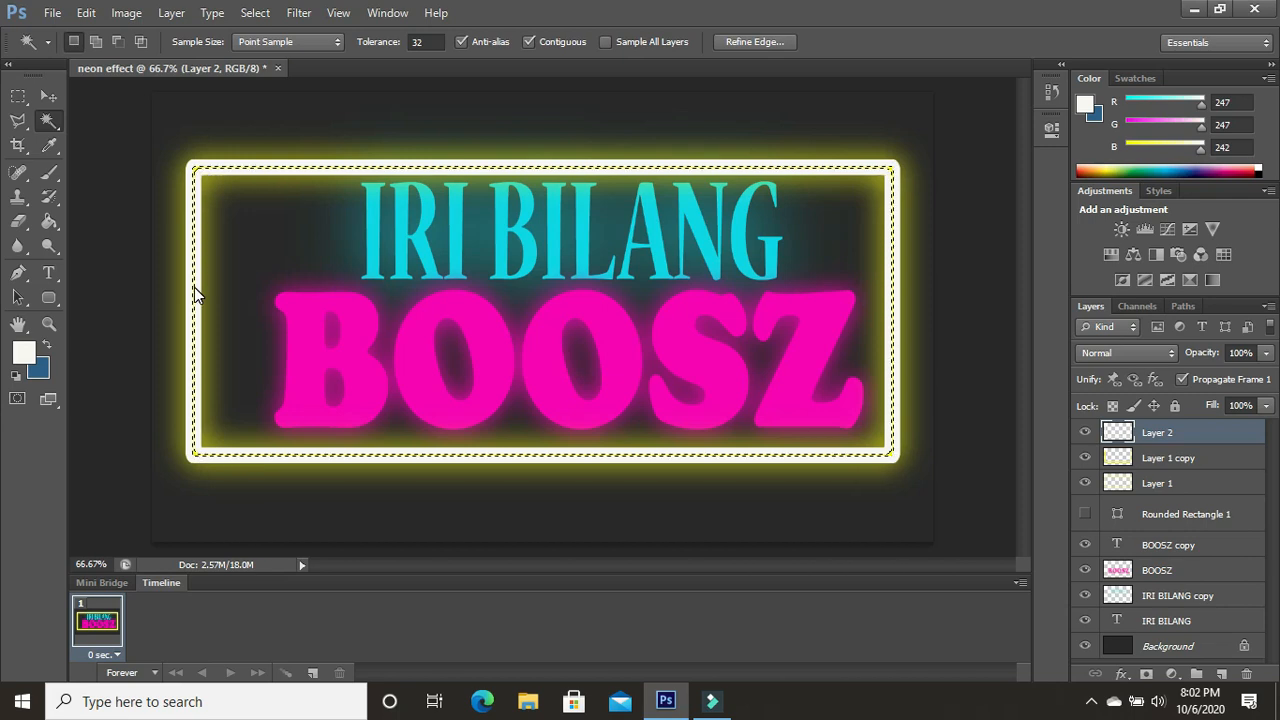
click(1086, 433)
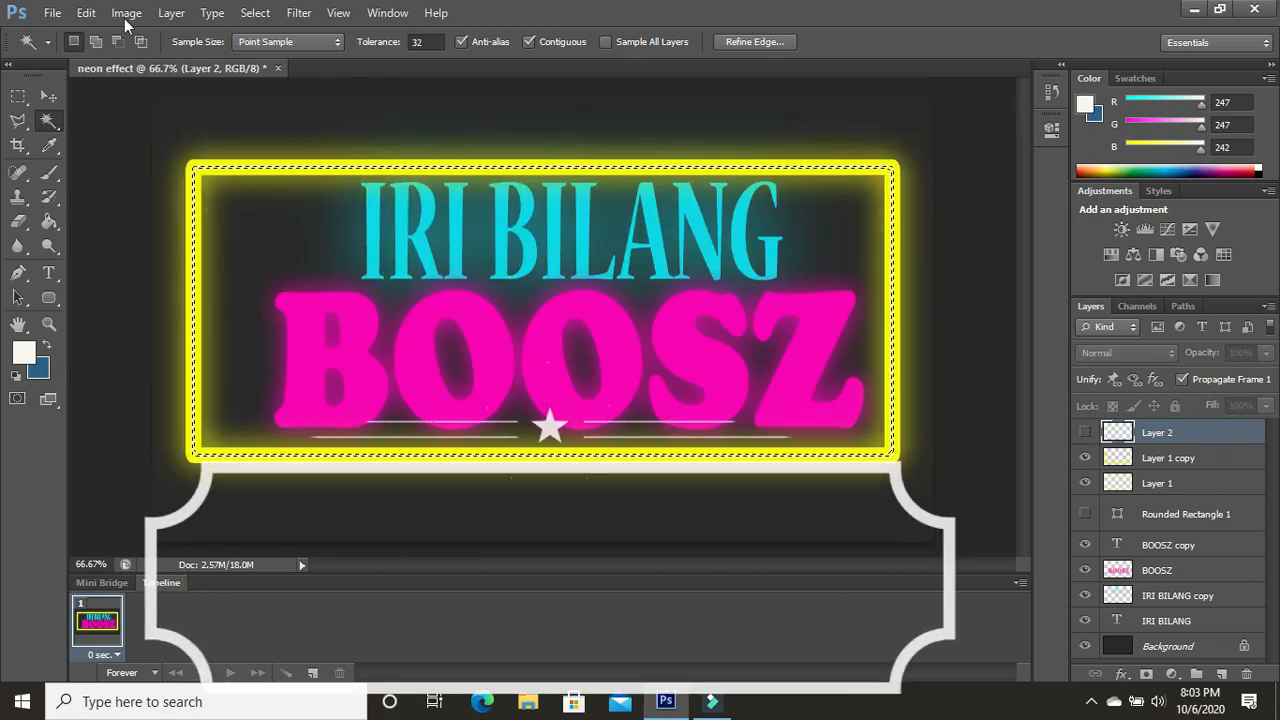
- Paint the selected frame band off-white #f7f7f2 on a new layer "Layer 3" using a round 82 px brush
click(55, 176)
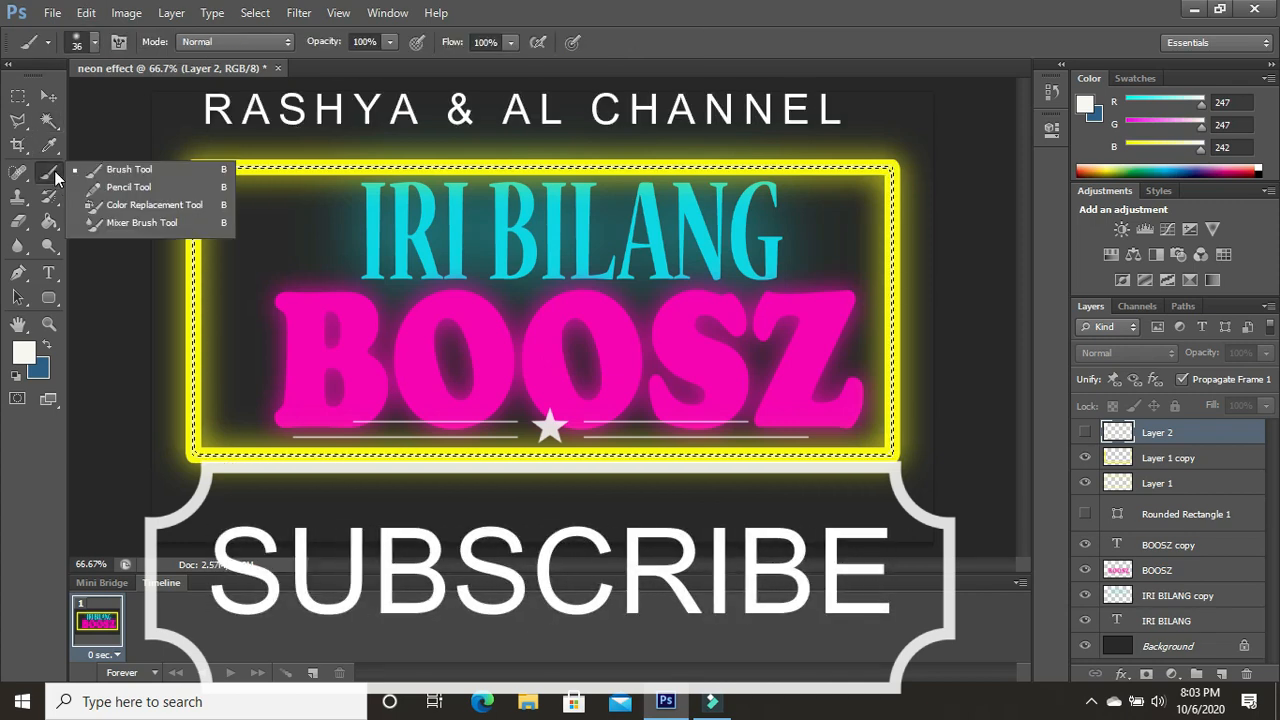
click(110, 170)
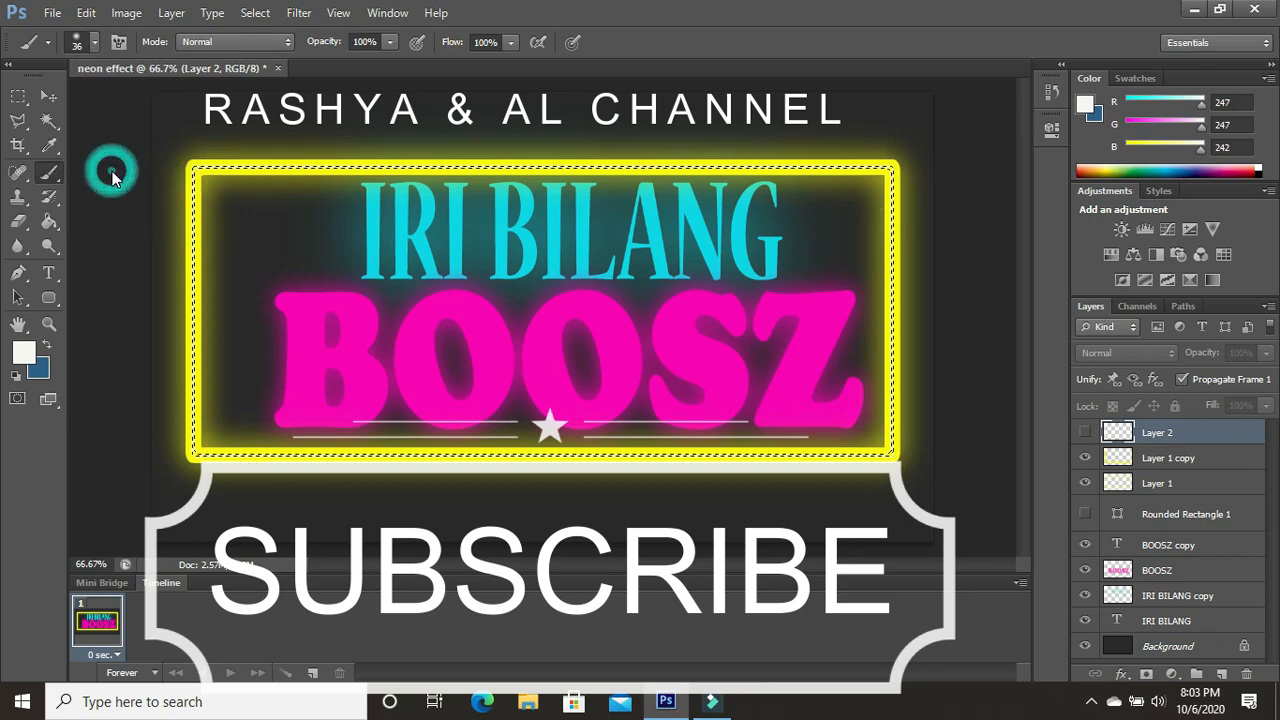
click(30, 357)
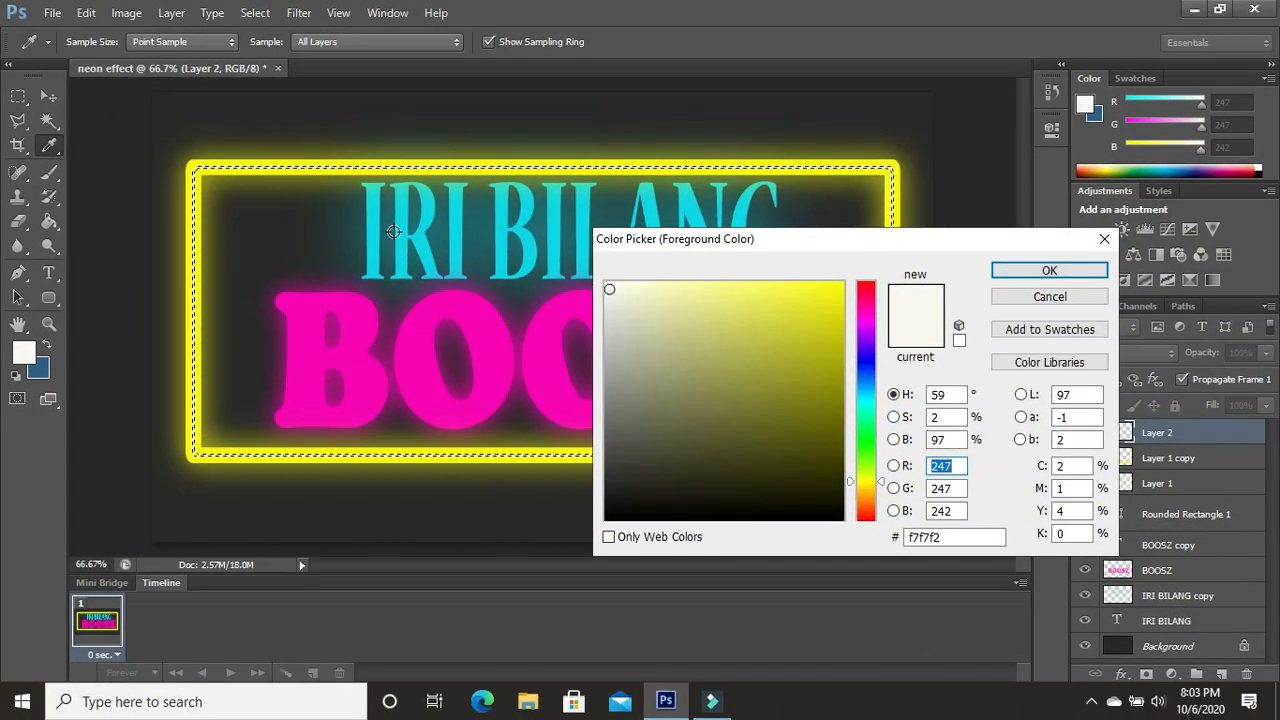
click(1021, 277)
key(b)
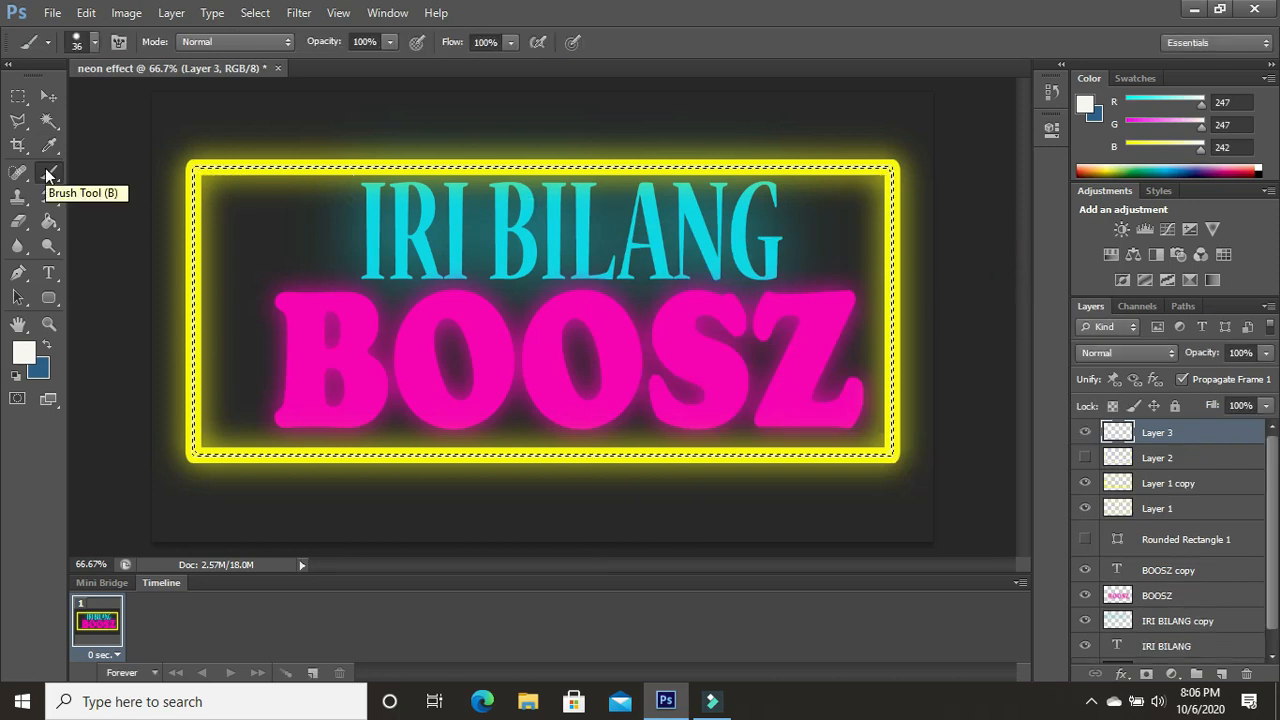
right_click(50, 172)
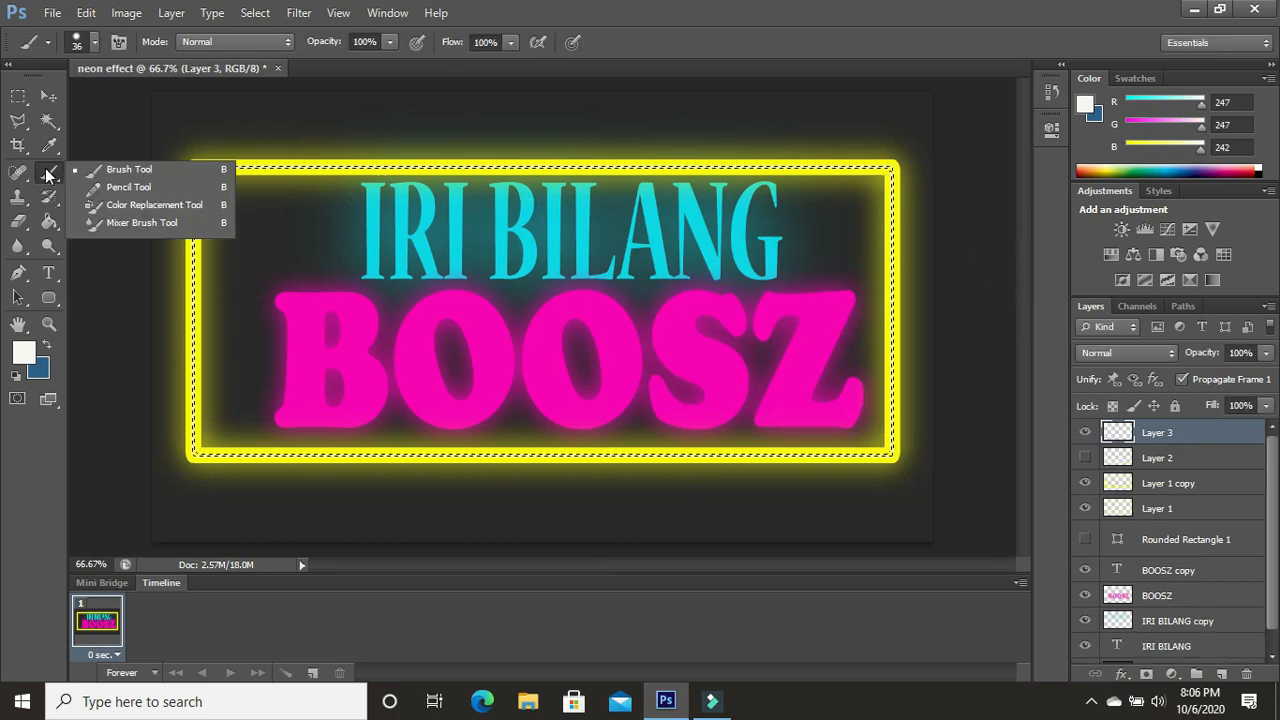
click(118, 175)
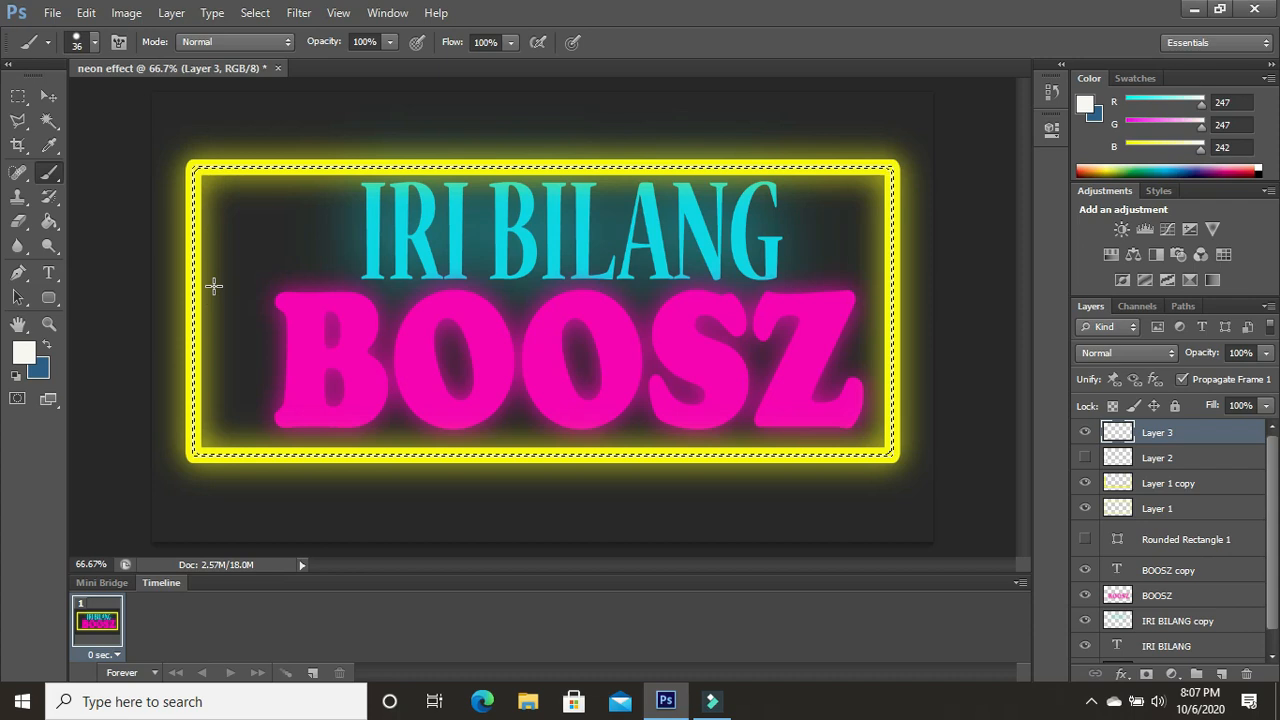
right_click(246, 188)
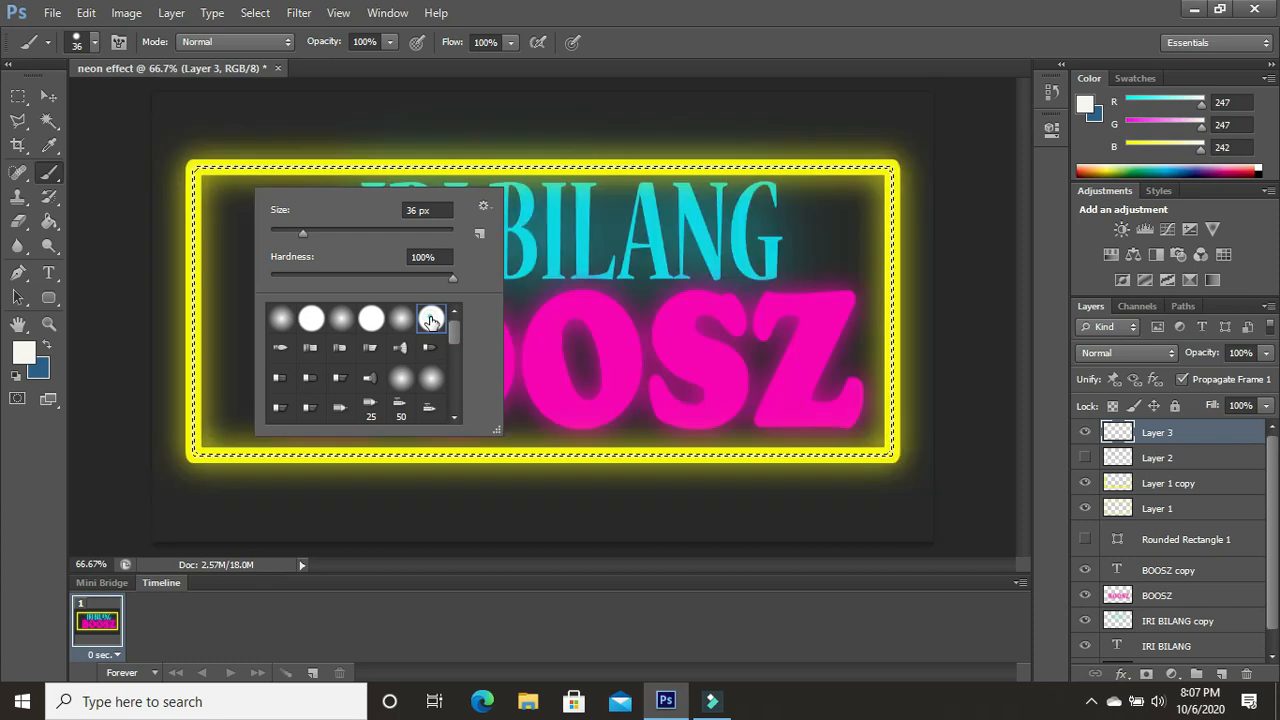
click(559, 168)
drag(457, 160, 890, 166)
click(755, 168)
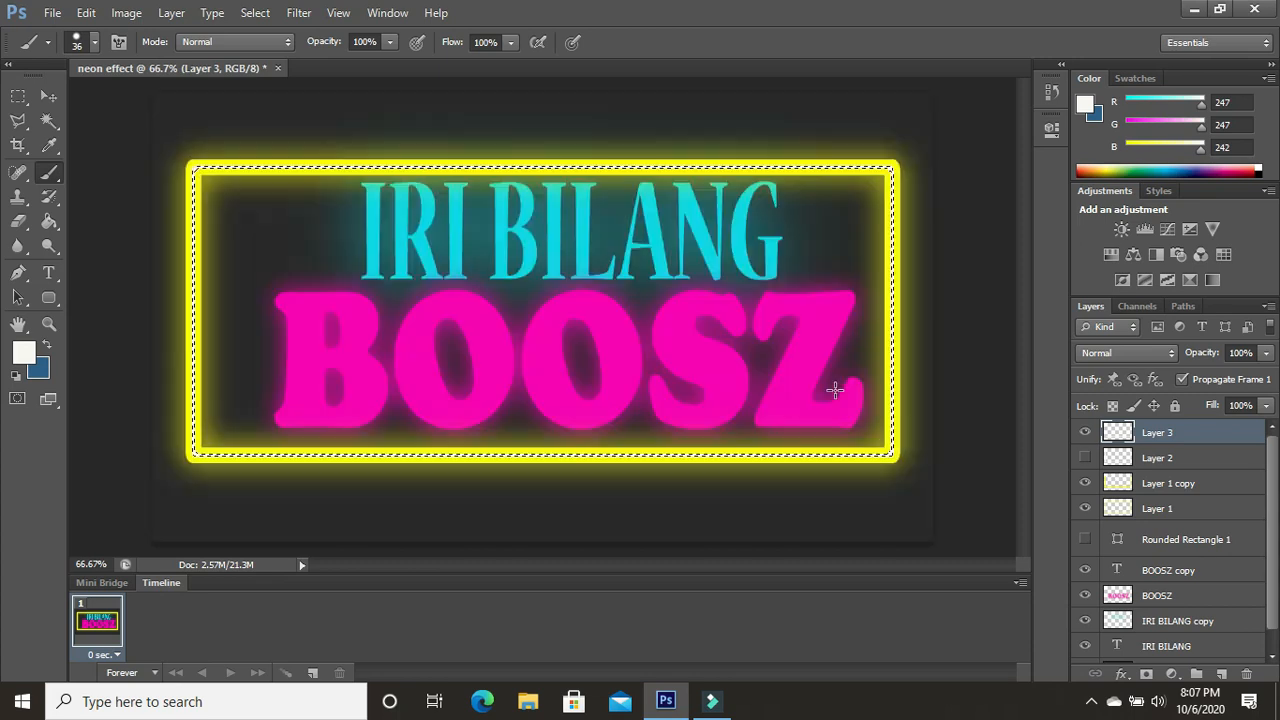
- Load the outline of the "BOOSZ copy" text layer as a selection and add a new empty layer above it
ctrl+click(1157, 570)
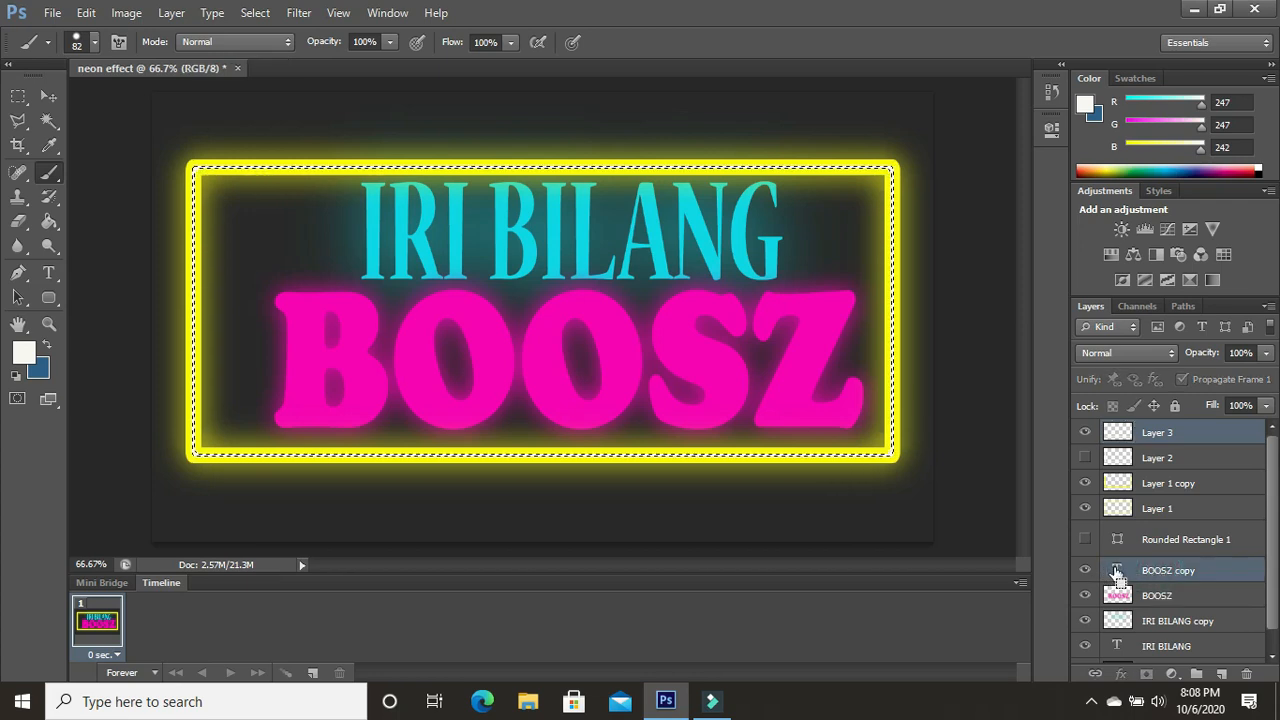
double_click(1117, 570)
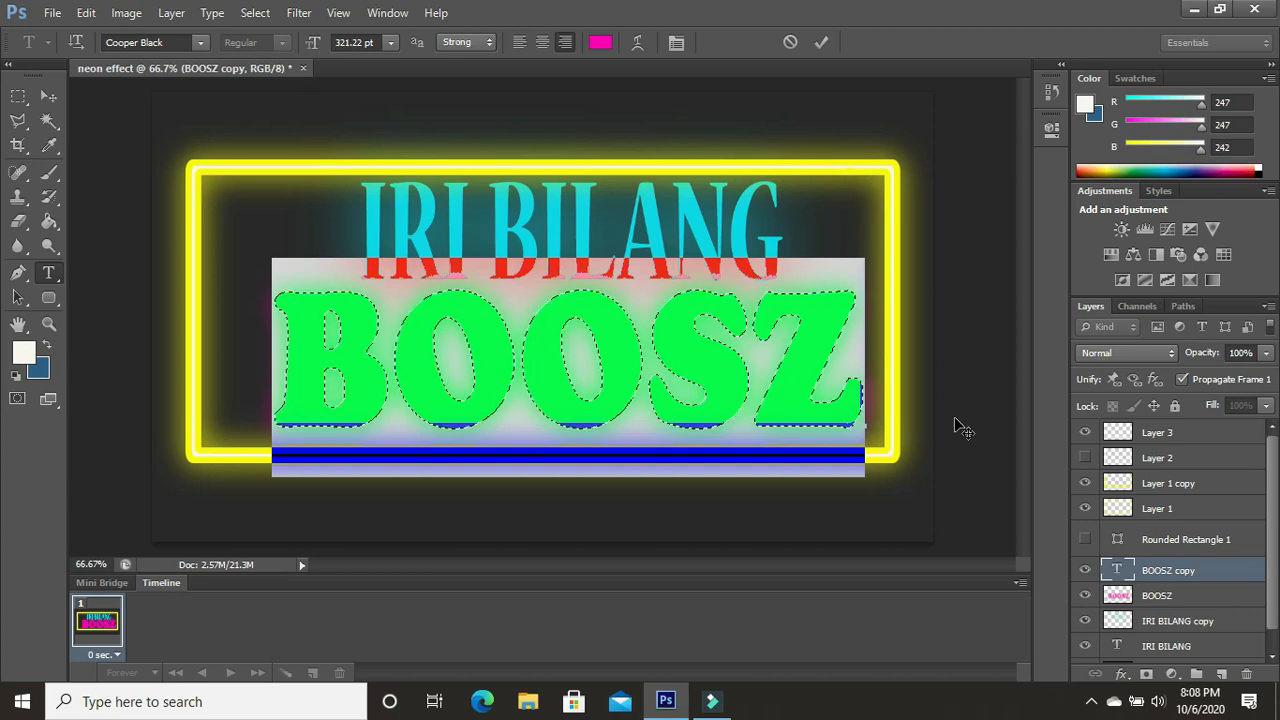
click(171, 12)
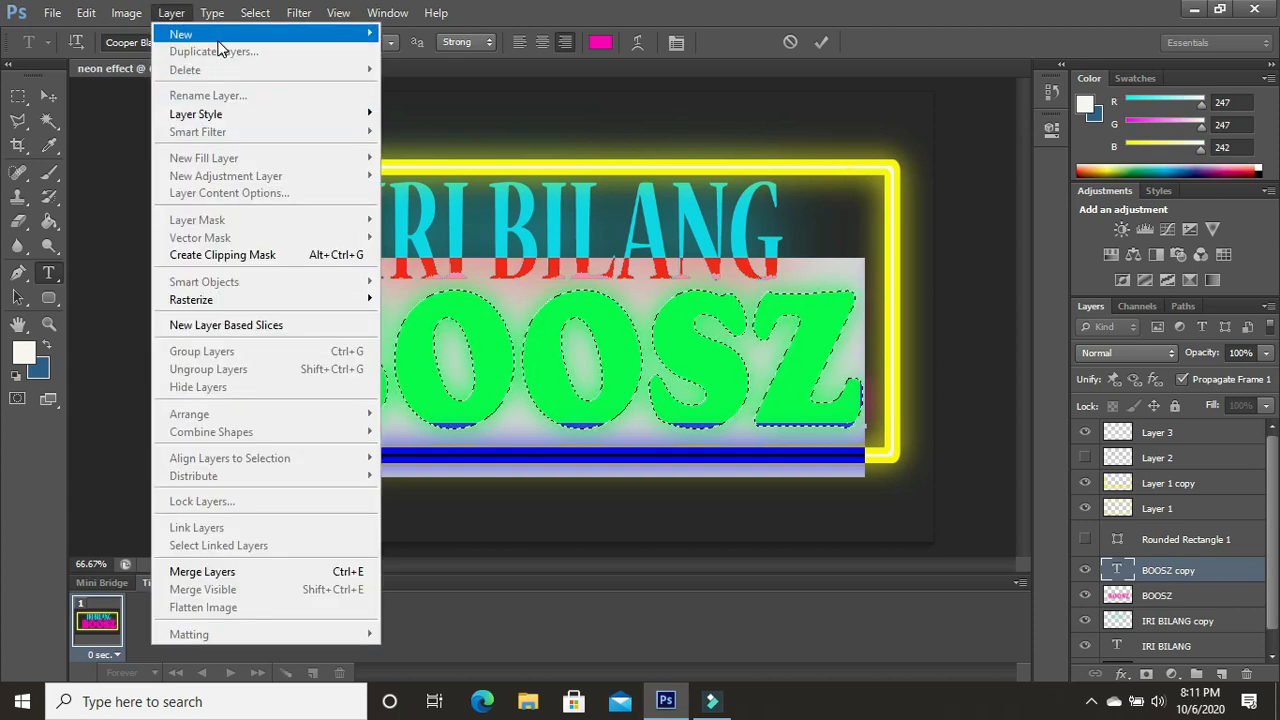
mouse_move(223, 40)
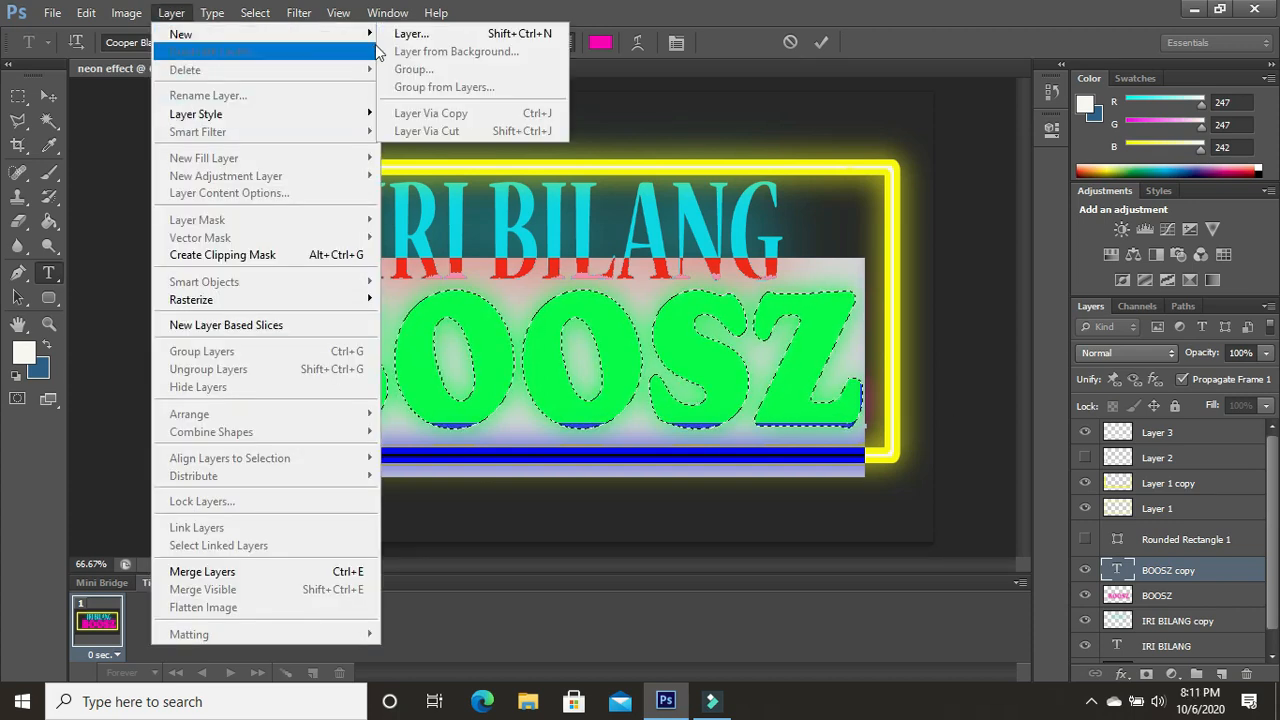
click(411, 33)
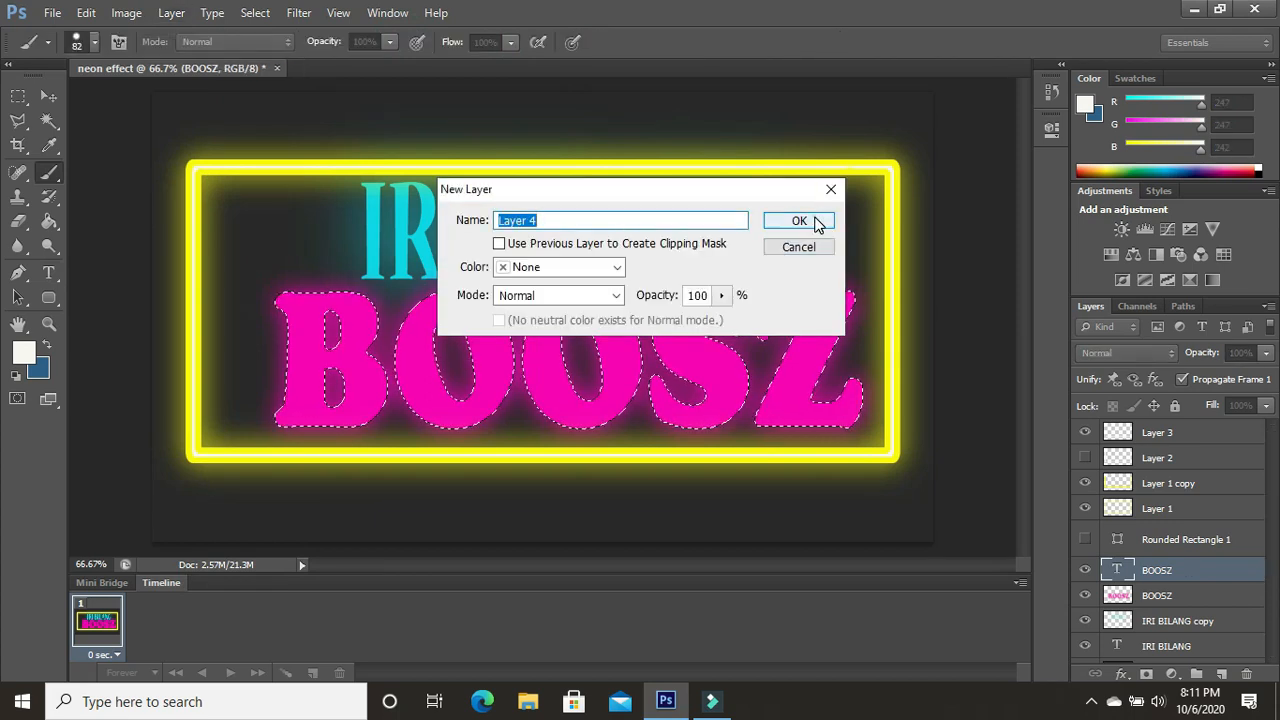
click(816, 222)
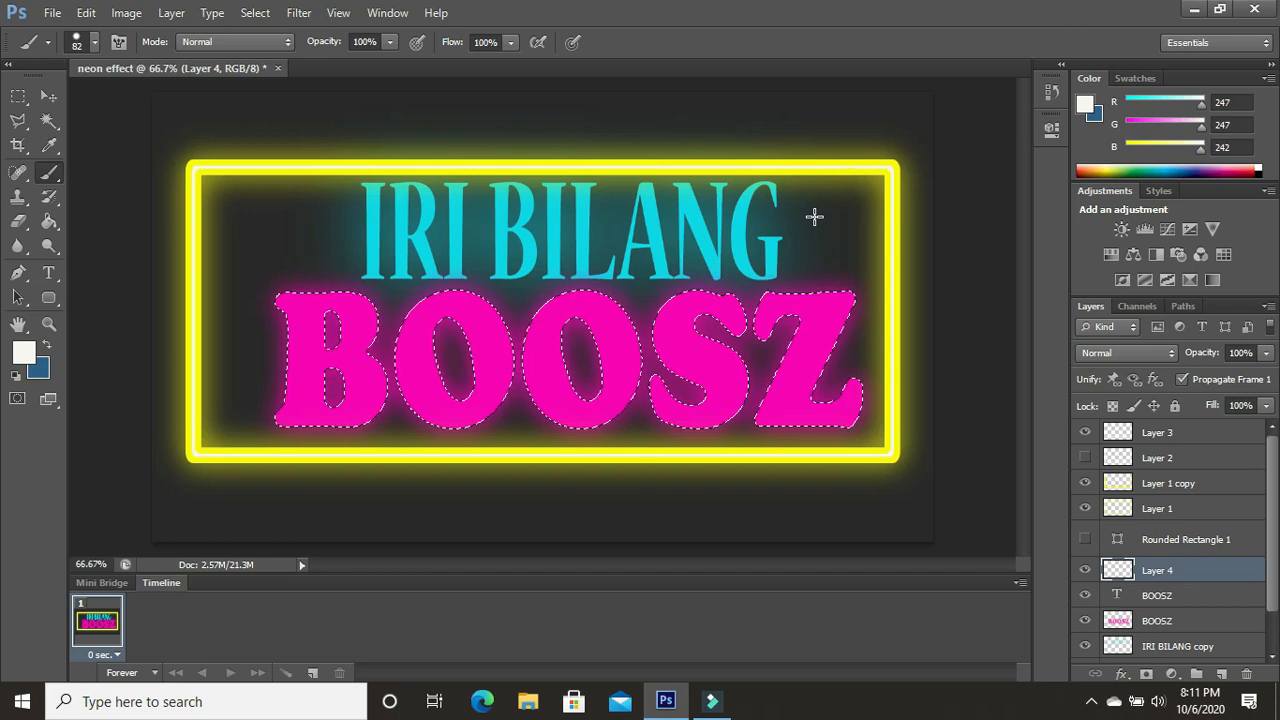
- Stroke the BOOSZ letter selection on "Layer 4" with a 20 px off-white line placed inside
key(m)
right_click(345, 267)
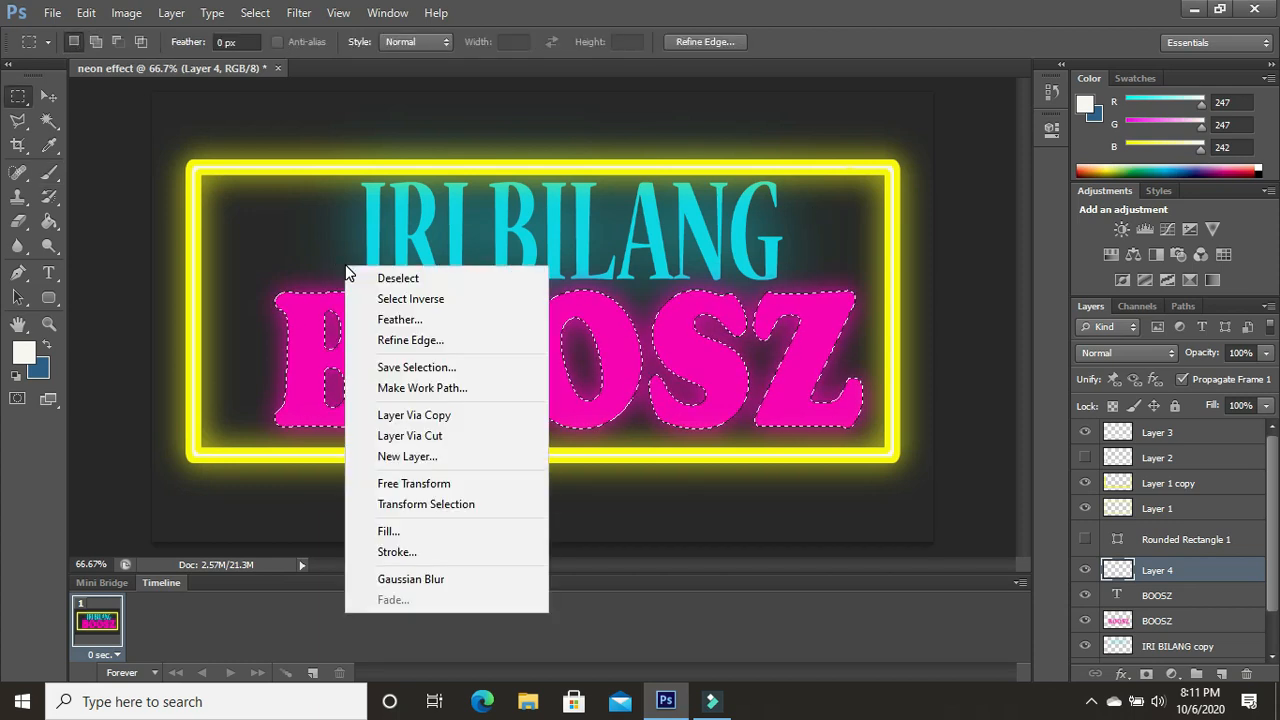
click(469, 554)
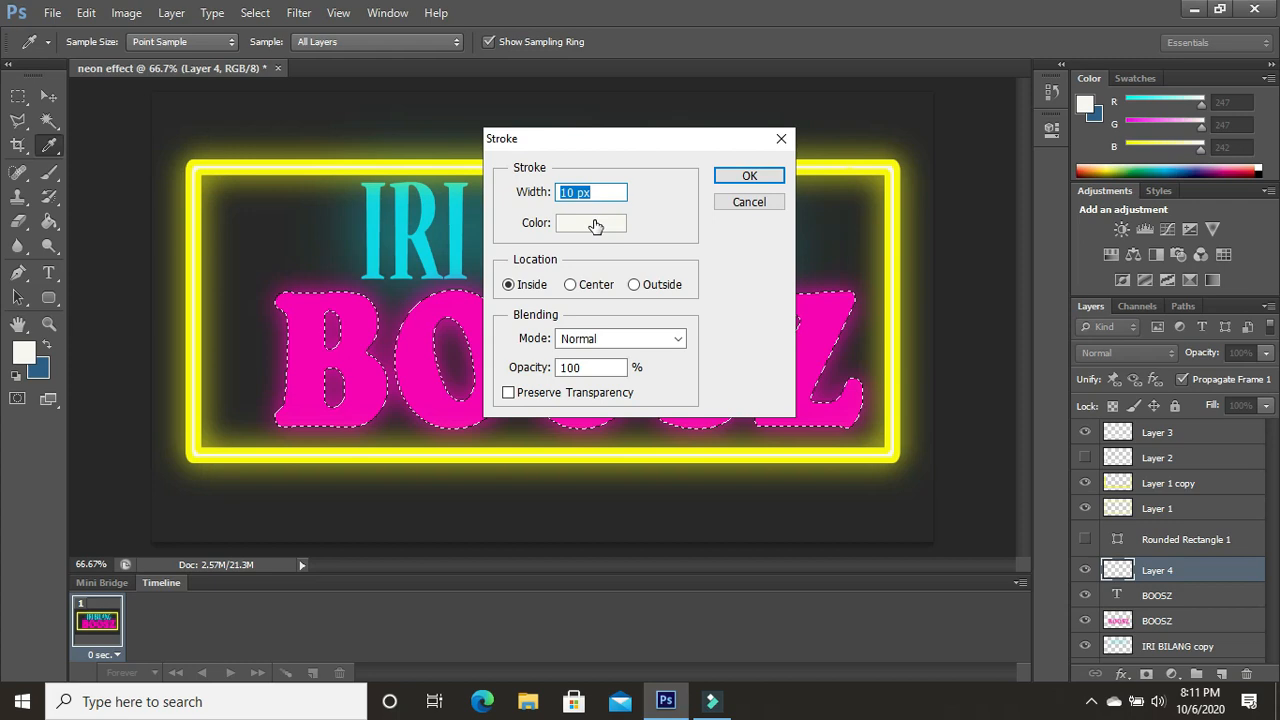
click(566, 192)
key(BackSpace)
text(2)
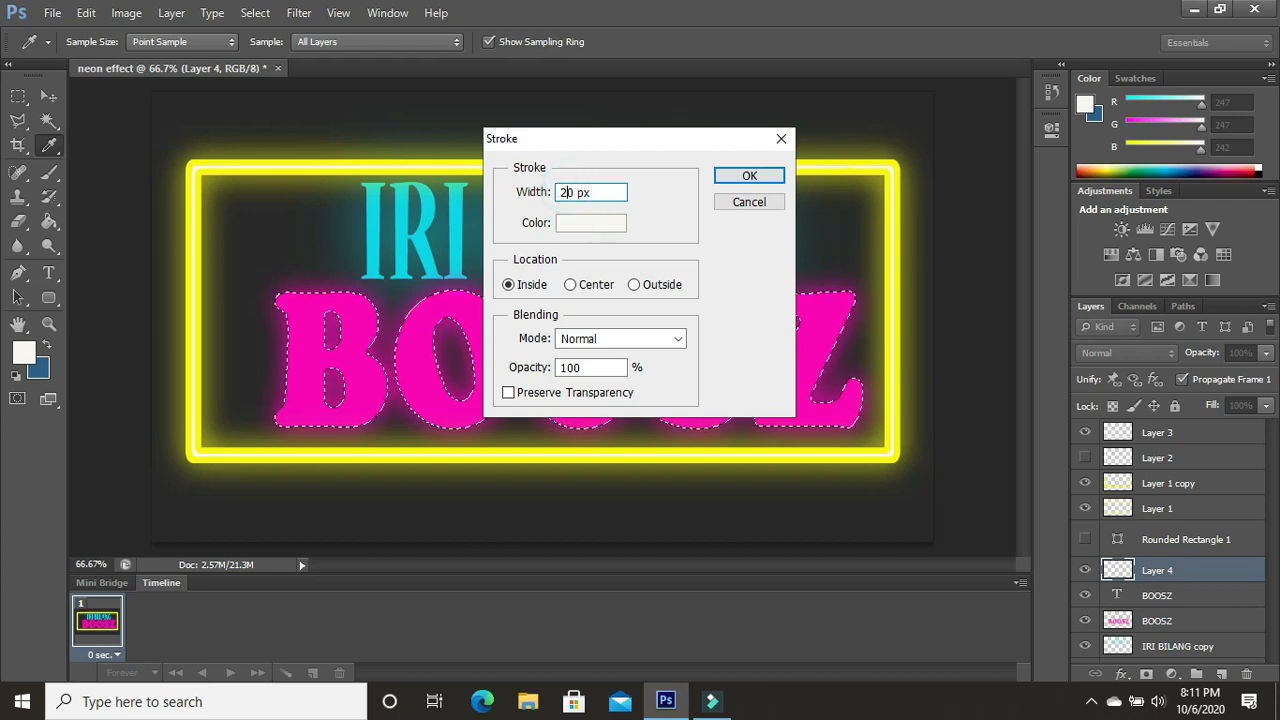
click(749, 176)
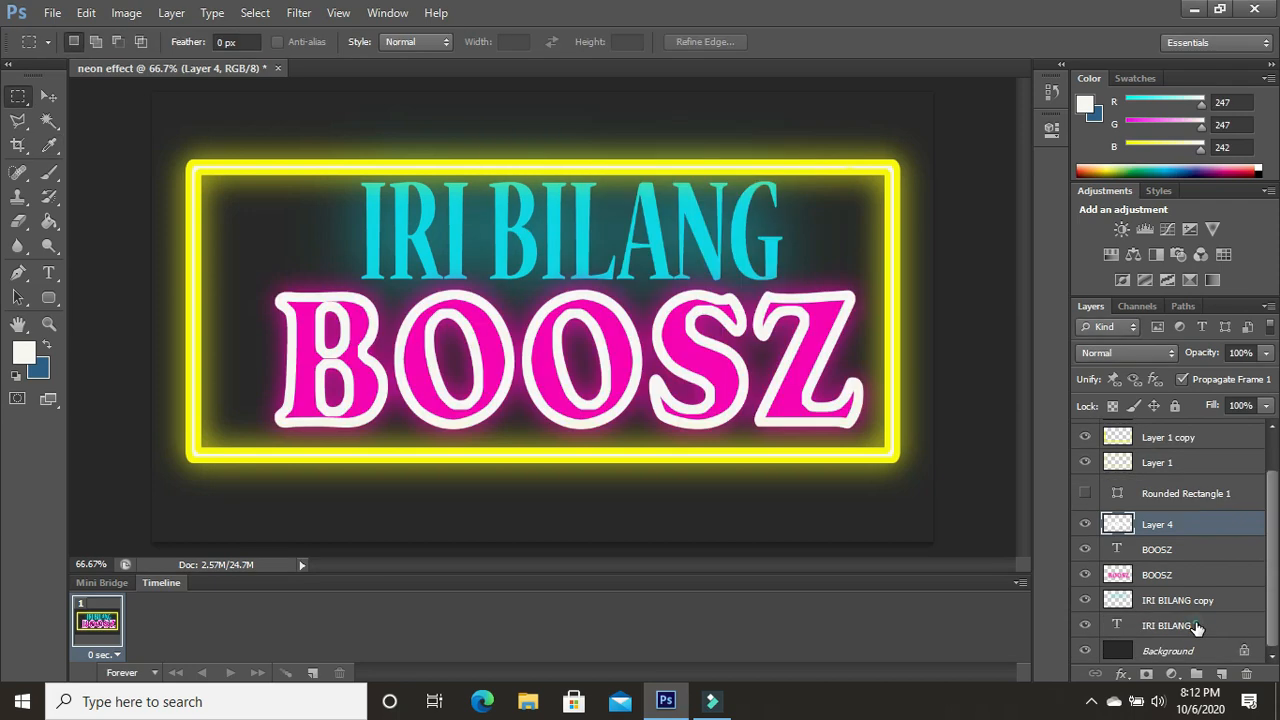
- Load the outline of the "IRI BILANG" text layer as a selection and add a new empty layer above it
click(1197, 627)
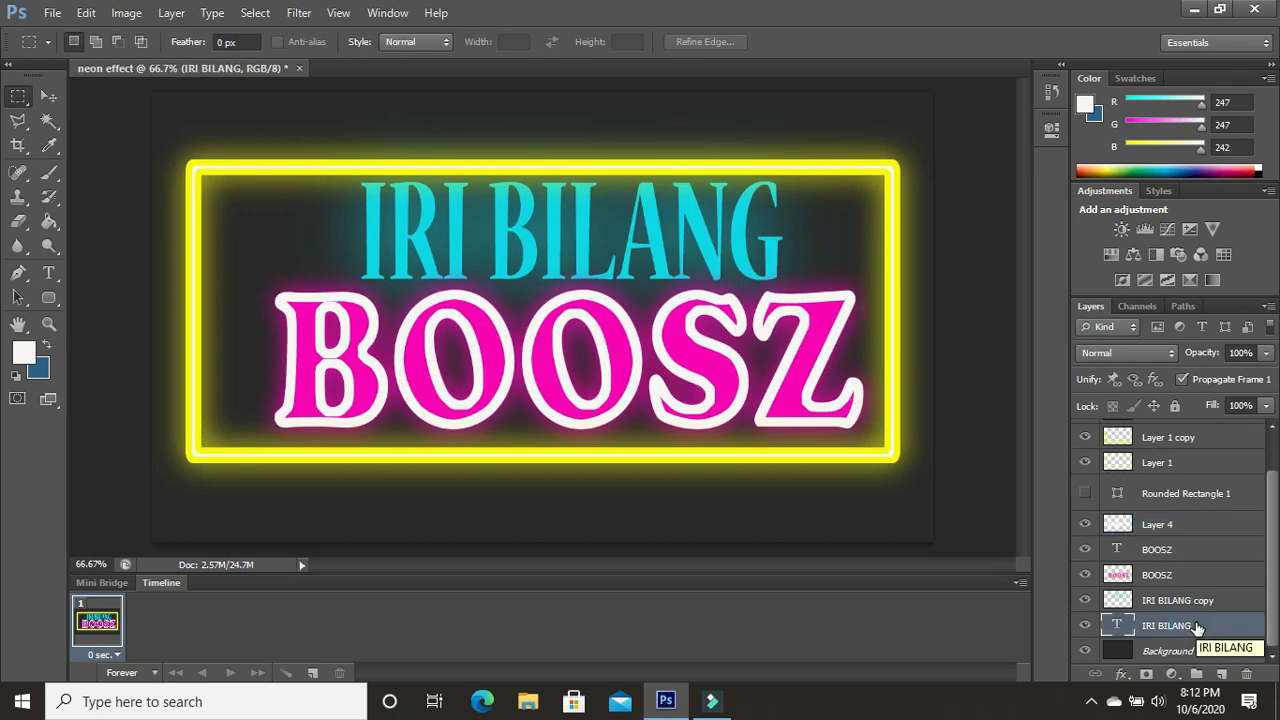
ctrl+click(1121, 624)
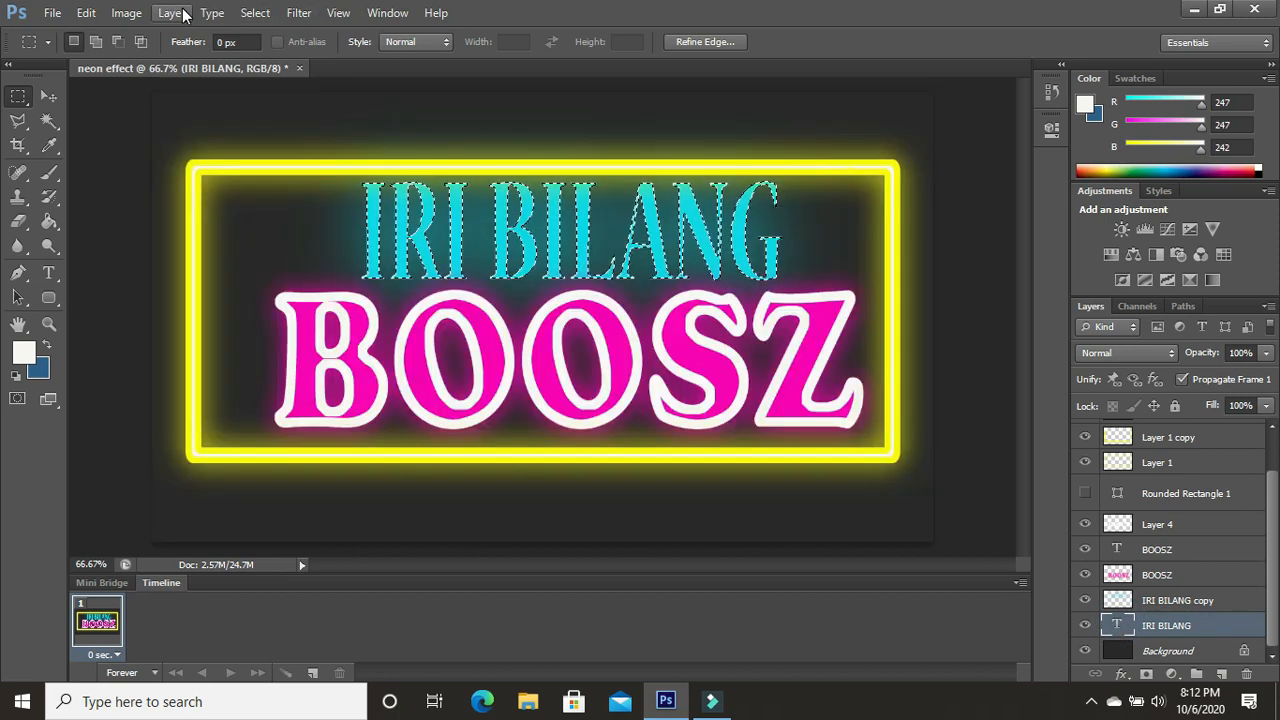
click(173, 12)
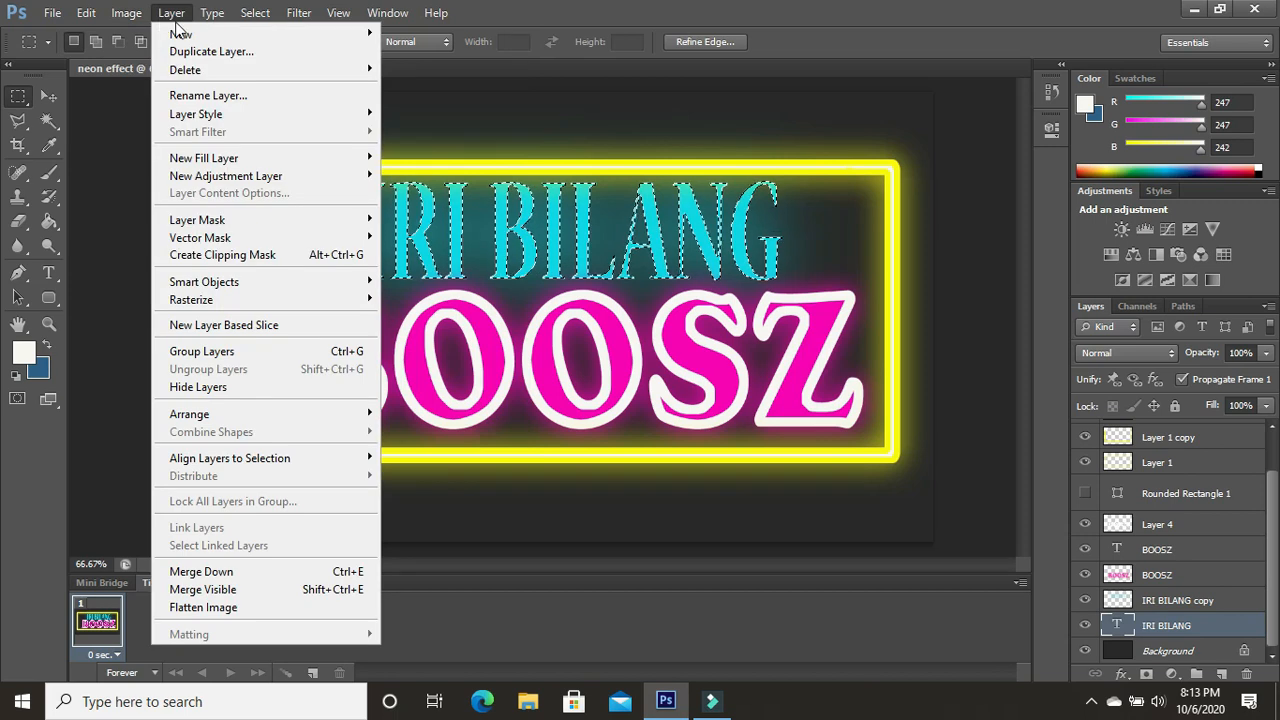
mouse_move(335, 36)
click(418, 44)
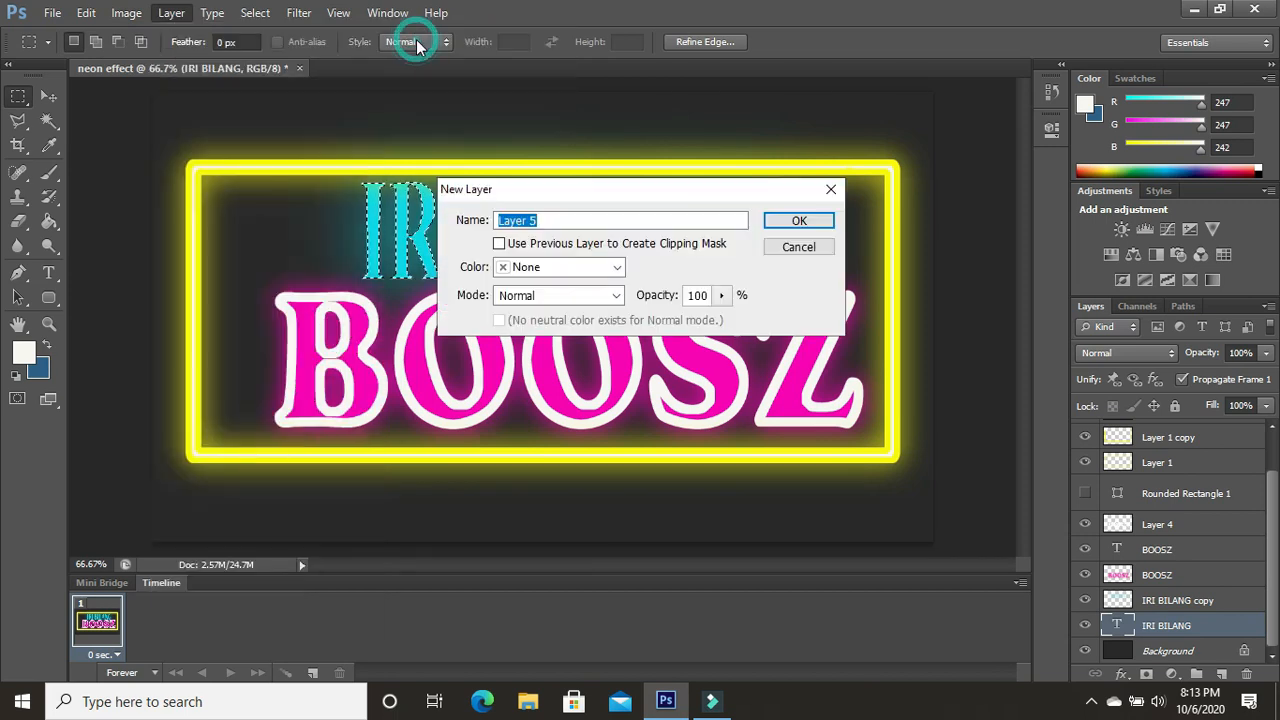
click(820, 221)
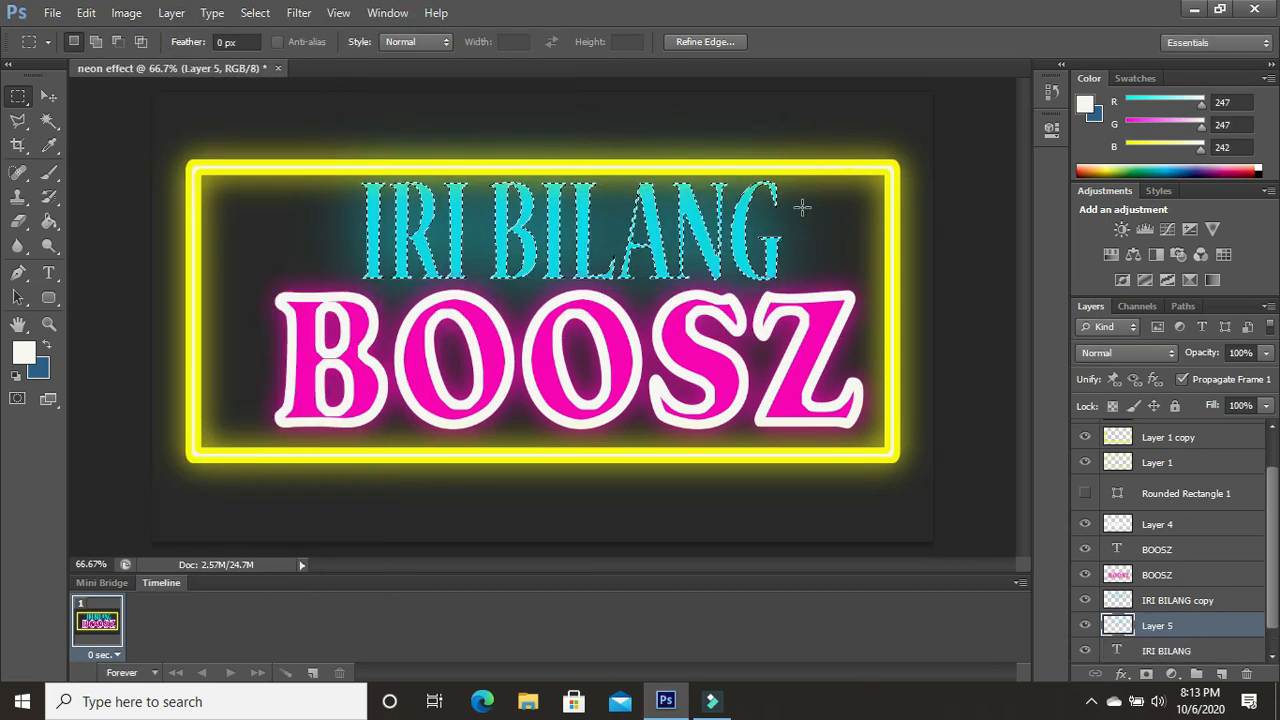
- Try a 10 px off-white inside stroke on the IRI BILANG selection on "Layer 5", and undo it
right_click(422, 247)
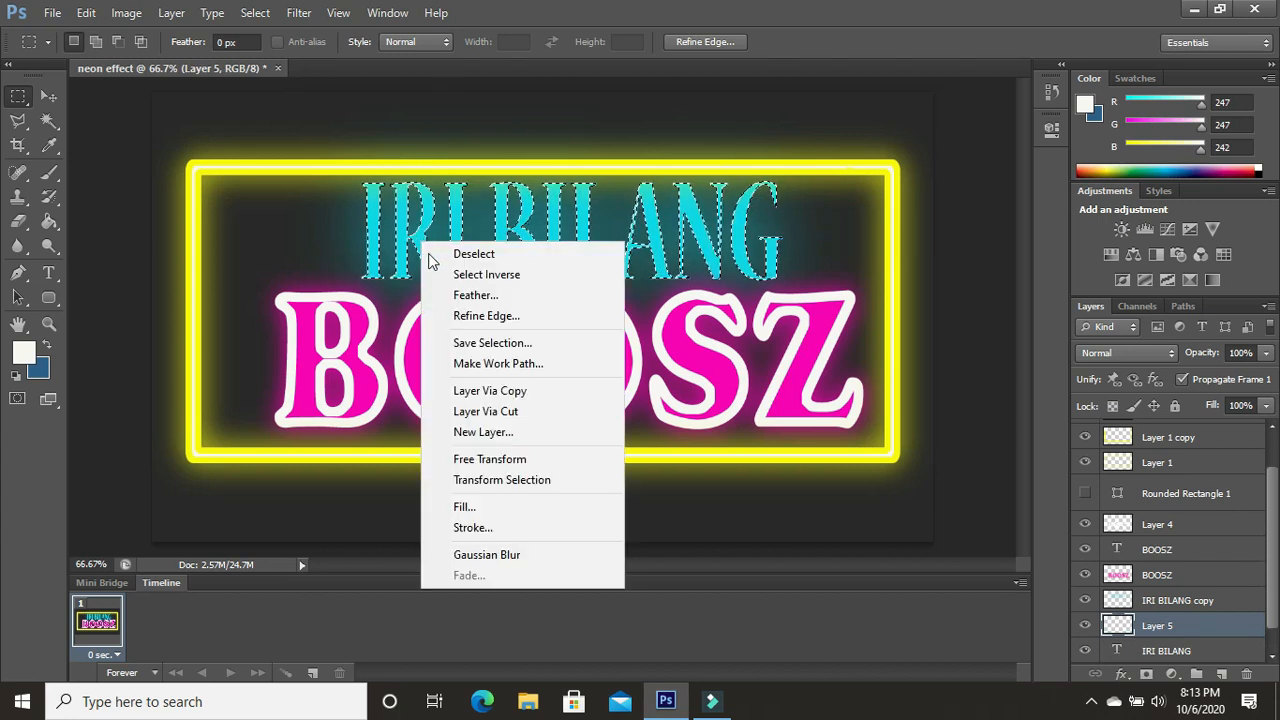
click(520, 529)
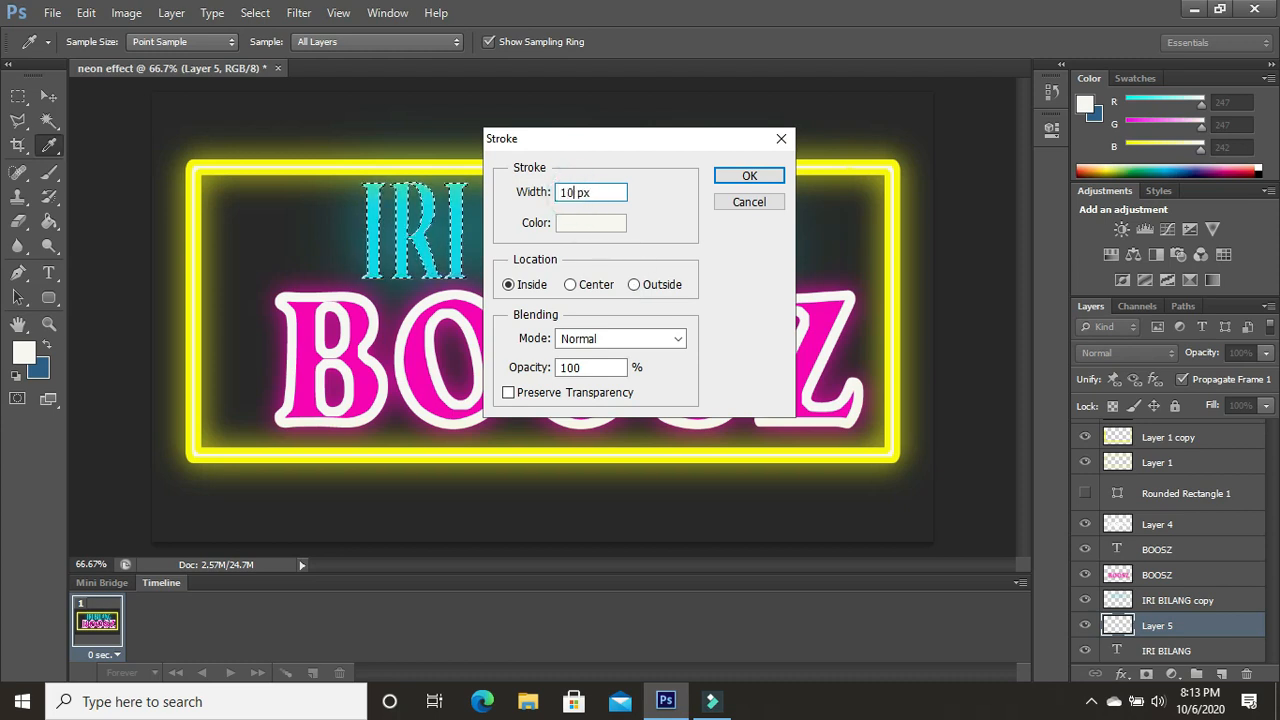
click(733, 180)
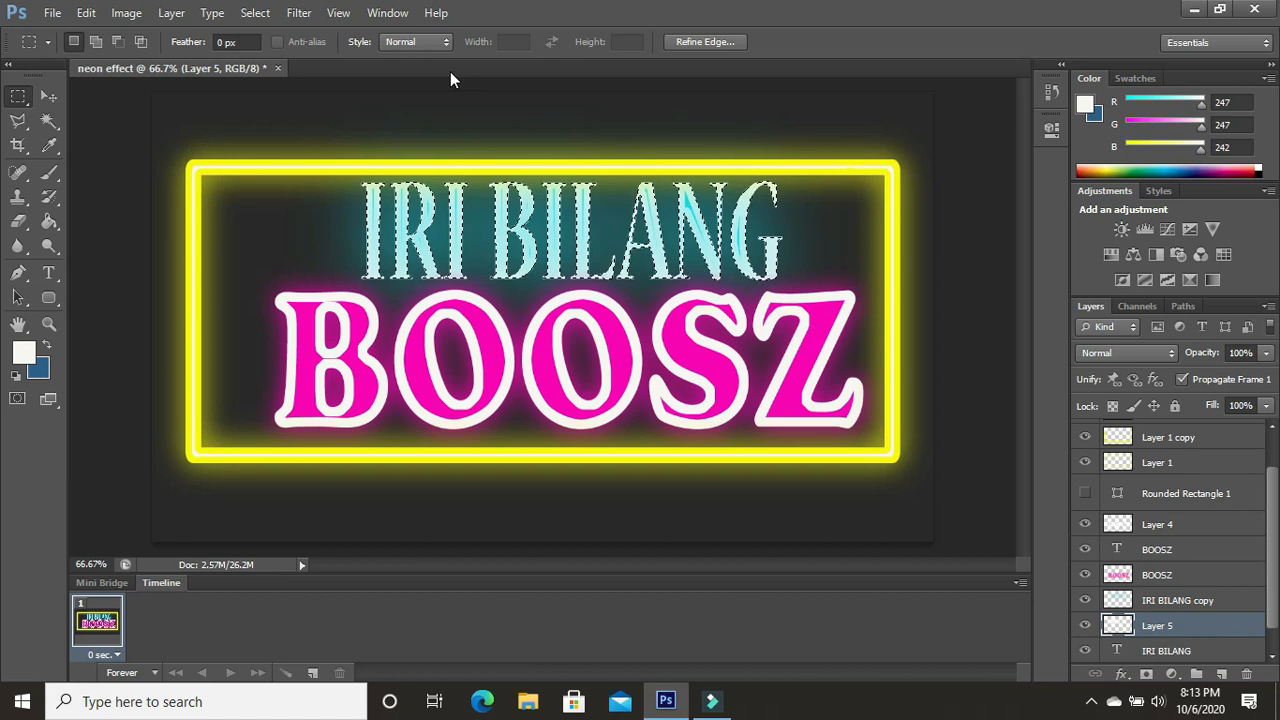
click(87, 13)
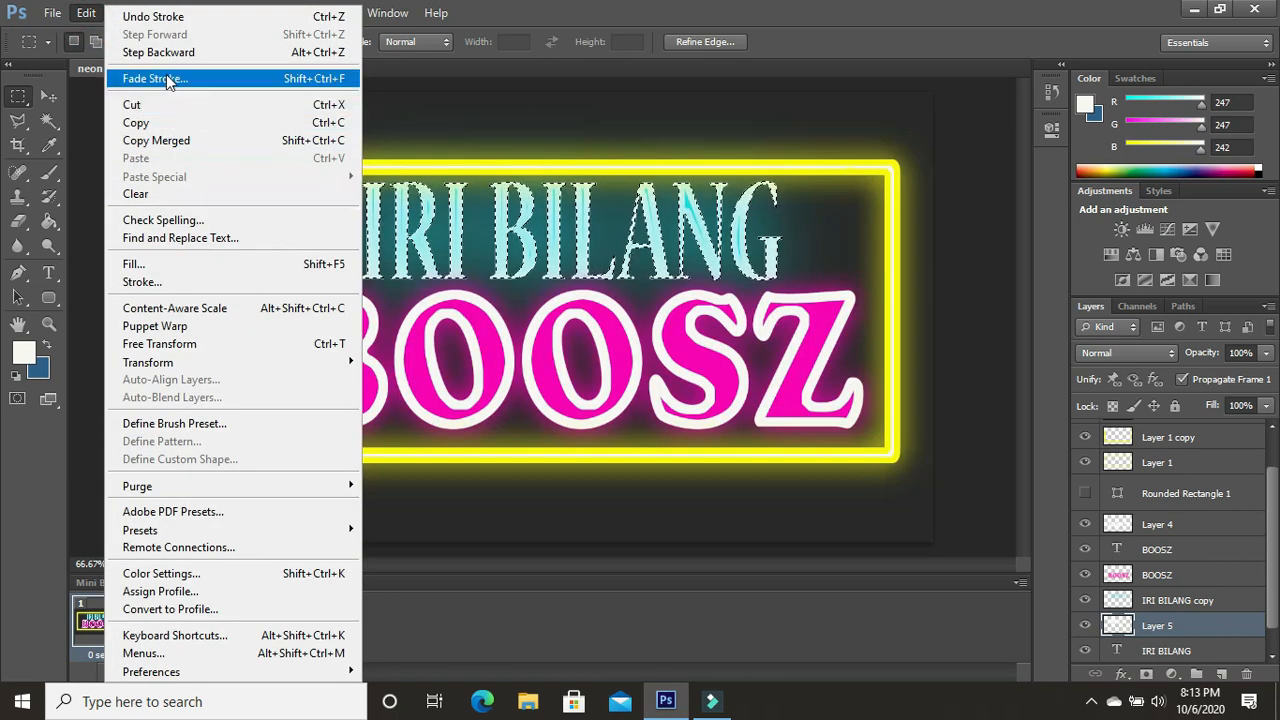
click(170, 53)
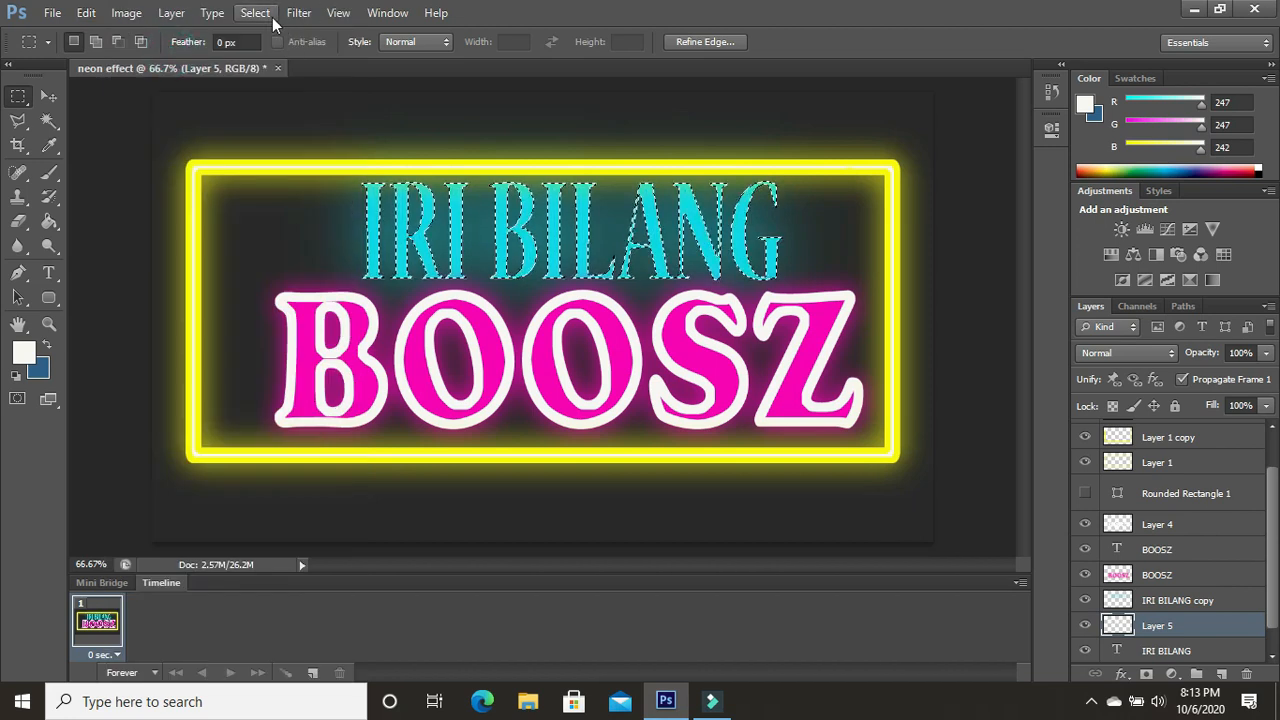
- Stroke the IRI BILANG letter selection on "Layer 5" with an 8 px off-white line placed inside
right_click(387, 203)
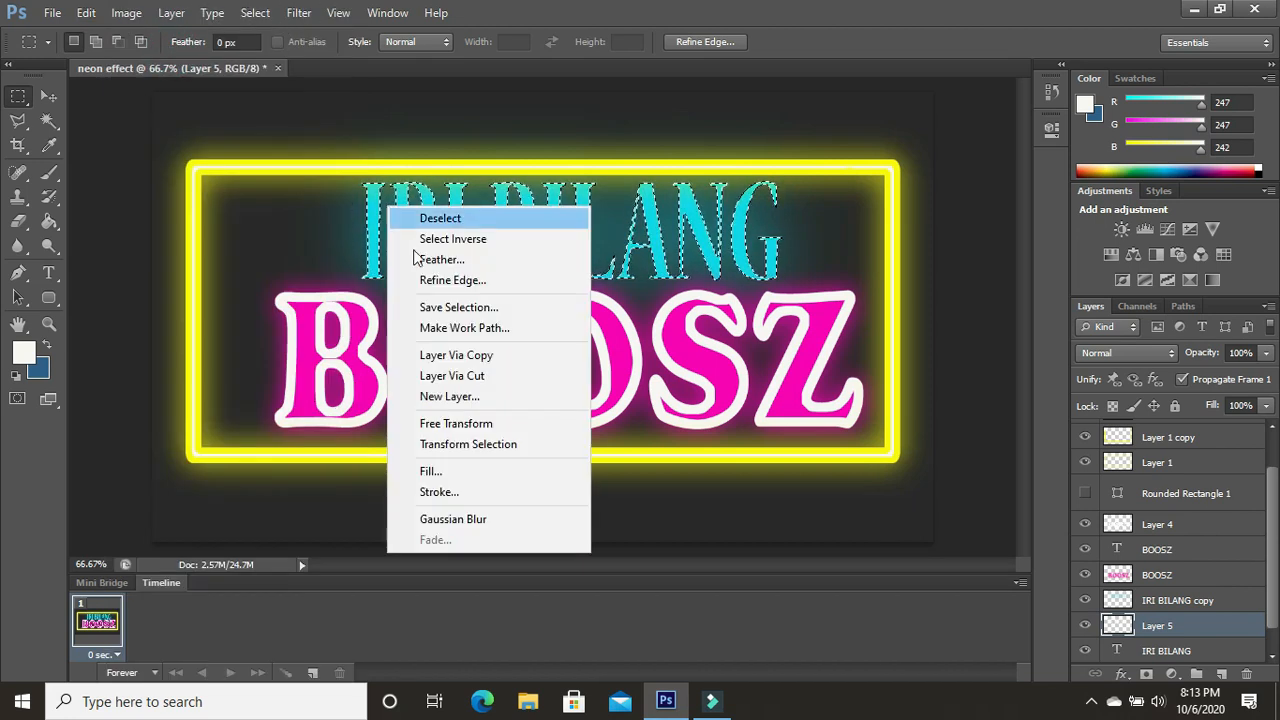
click(490, 491)
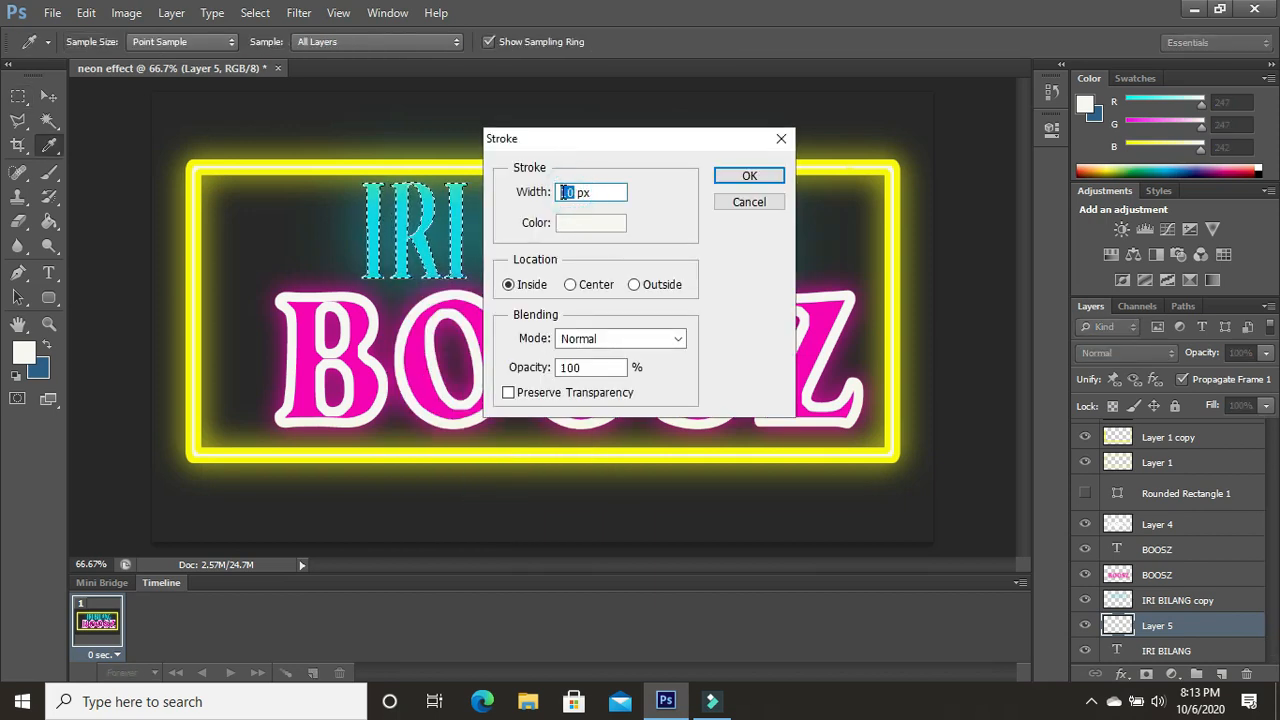
click(737, 179)
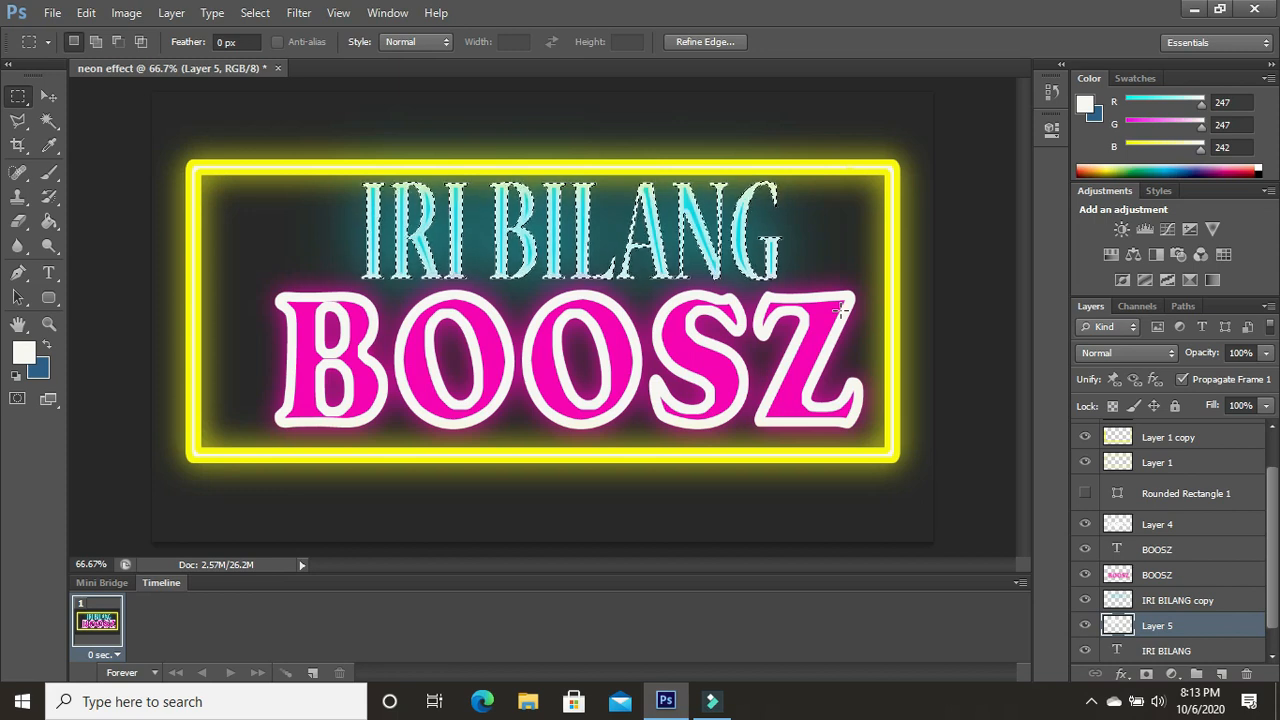
- Select the areas inside the strokes of all BOOSZ letters on "Layer 4" with the Magic Wand, adding each to the selection
click(1168, 525)
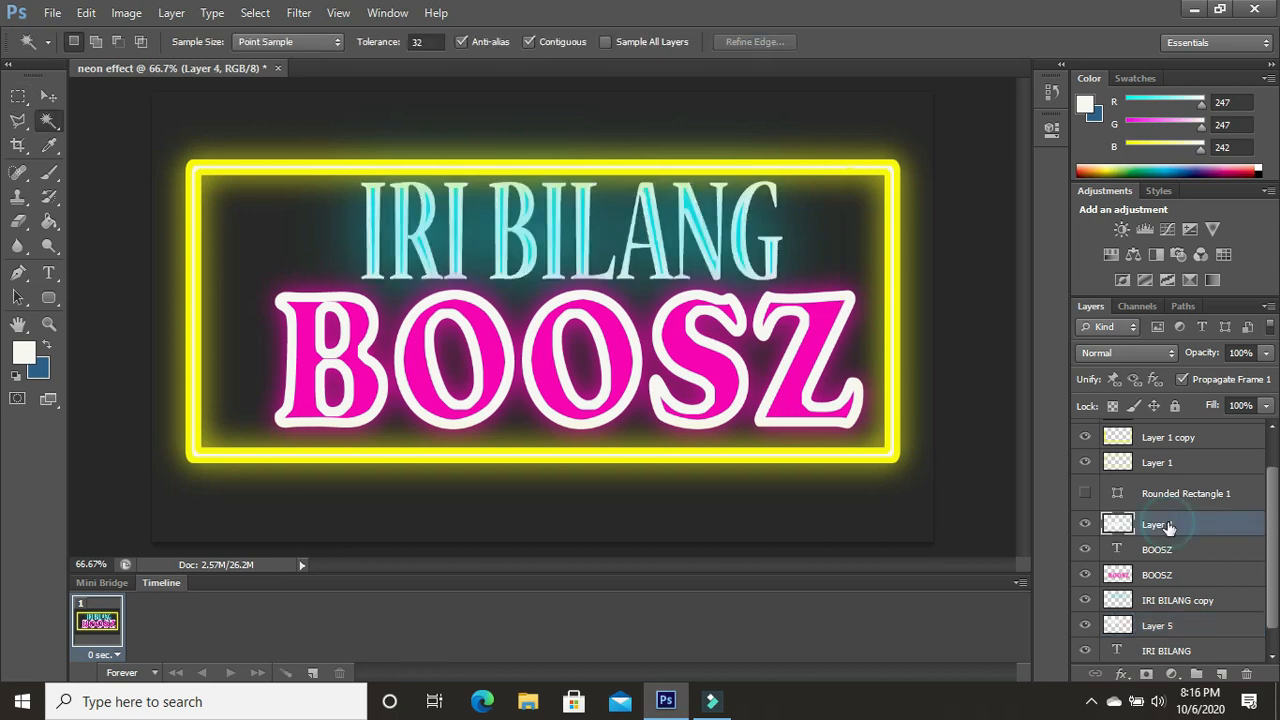
click(46, 118)
click(302, 370)
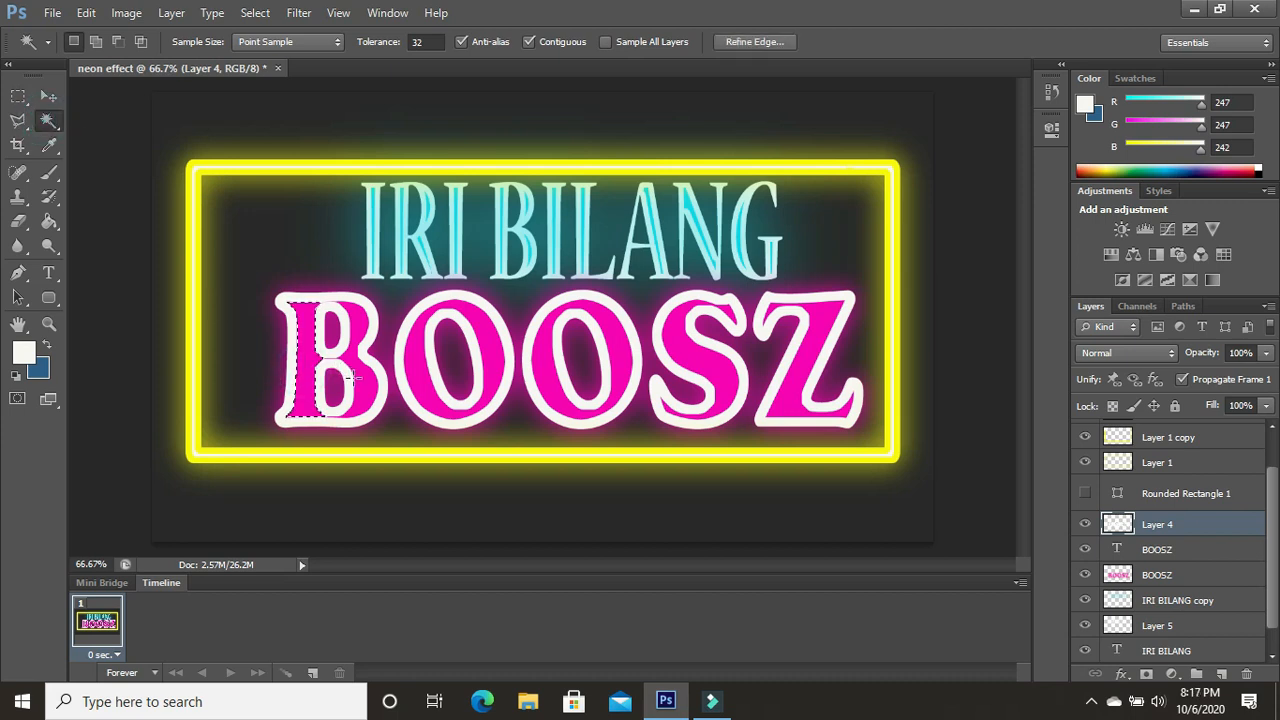
click(95, 41)
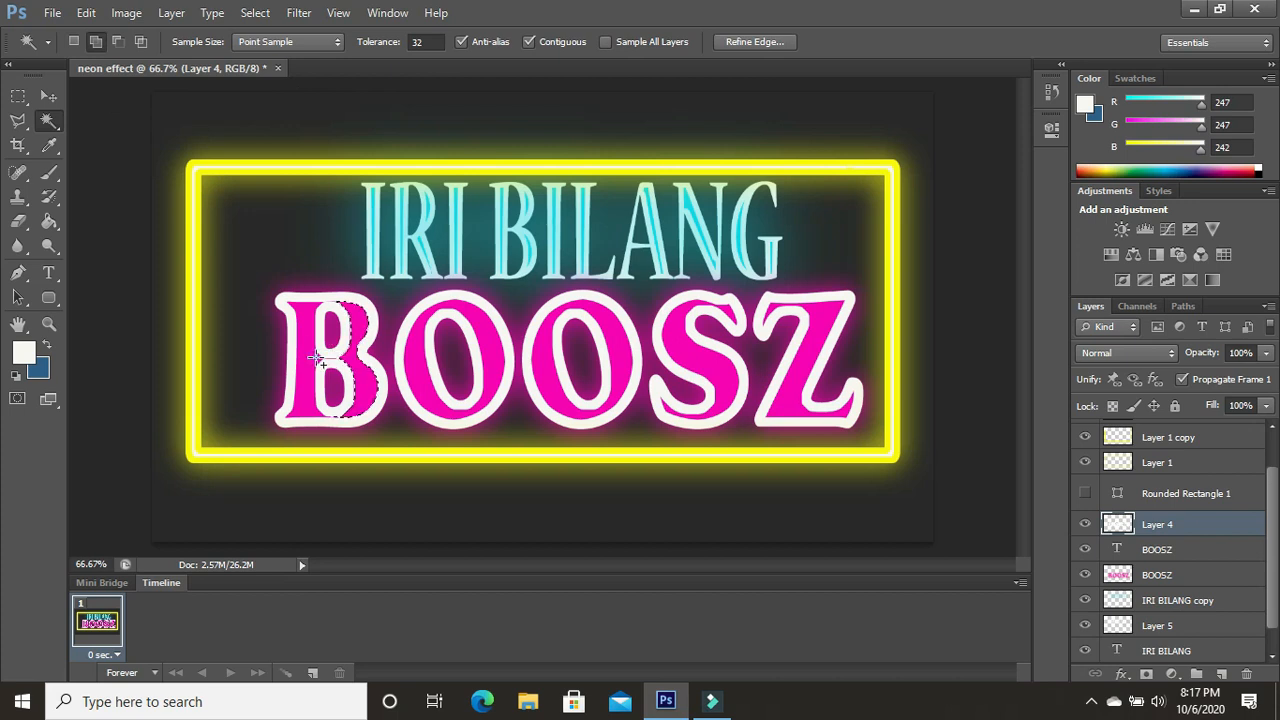
click(412, 382)
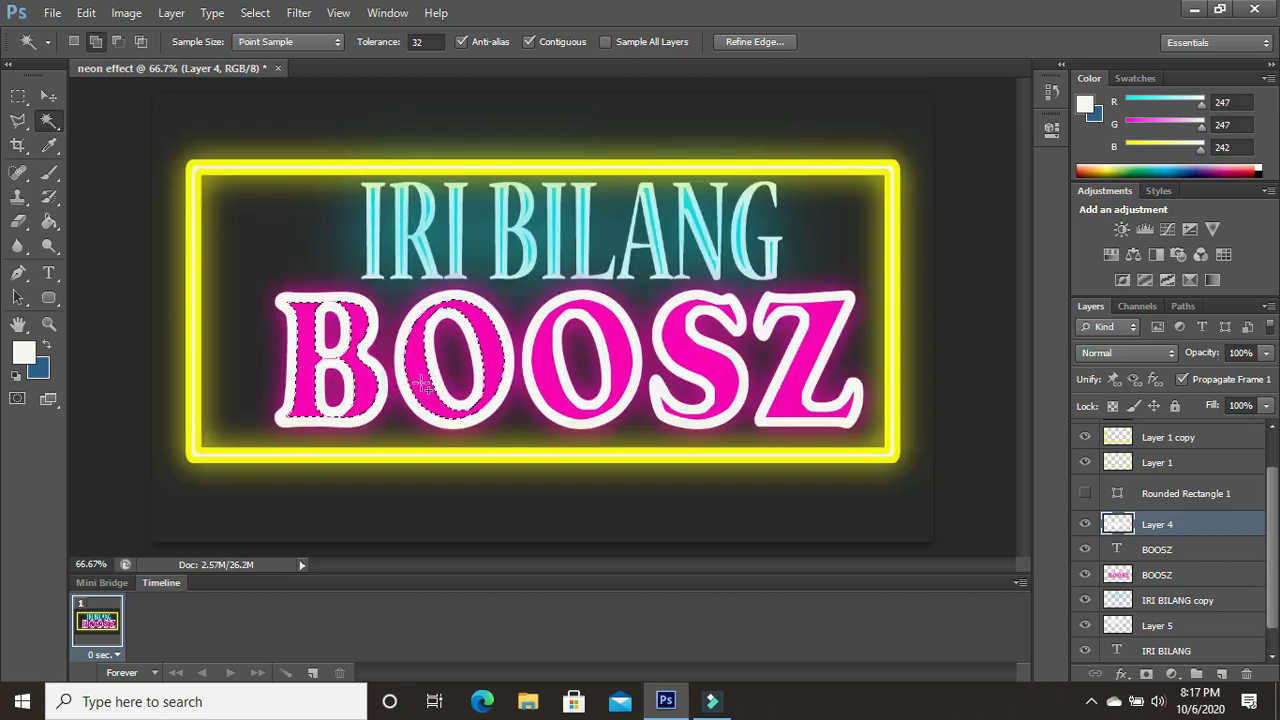
click(548, 362)
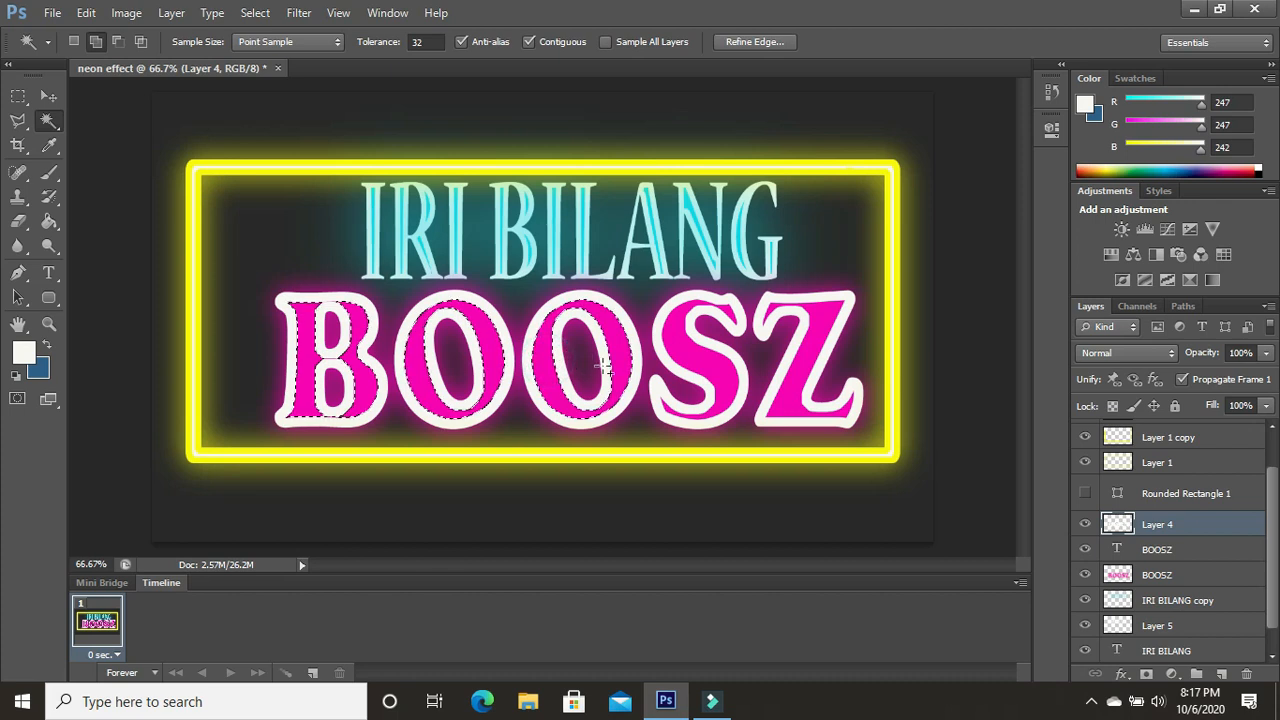
click(694, 362)
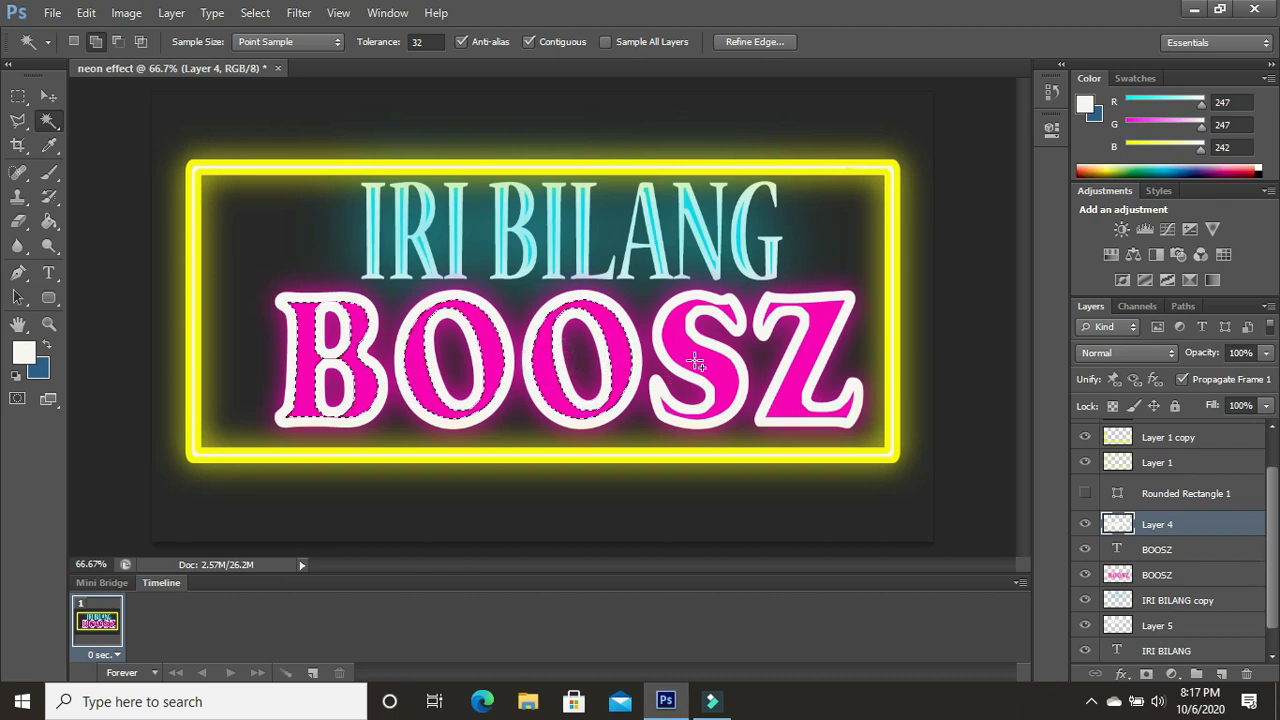
shift+click(804, 370)
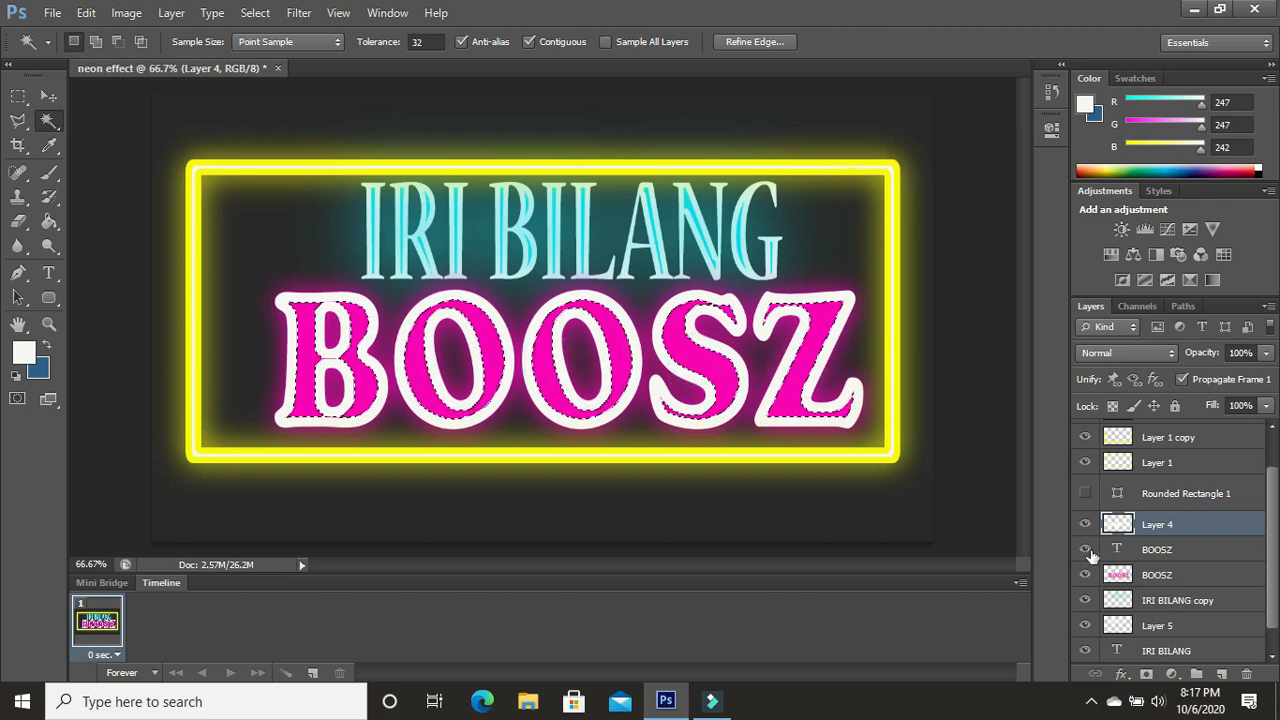
- Add the areas inside the IRI BILANG letter strokes on "Layer 5" to the selection with the Magic Wand
drag(1272, 584, 1272, 596)
click(1190, 620)
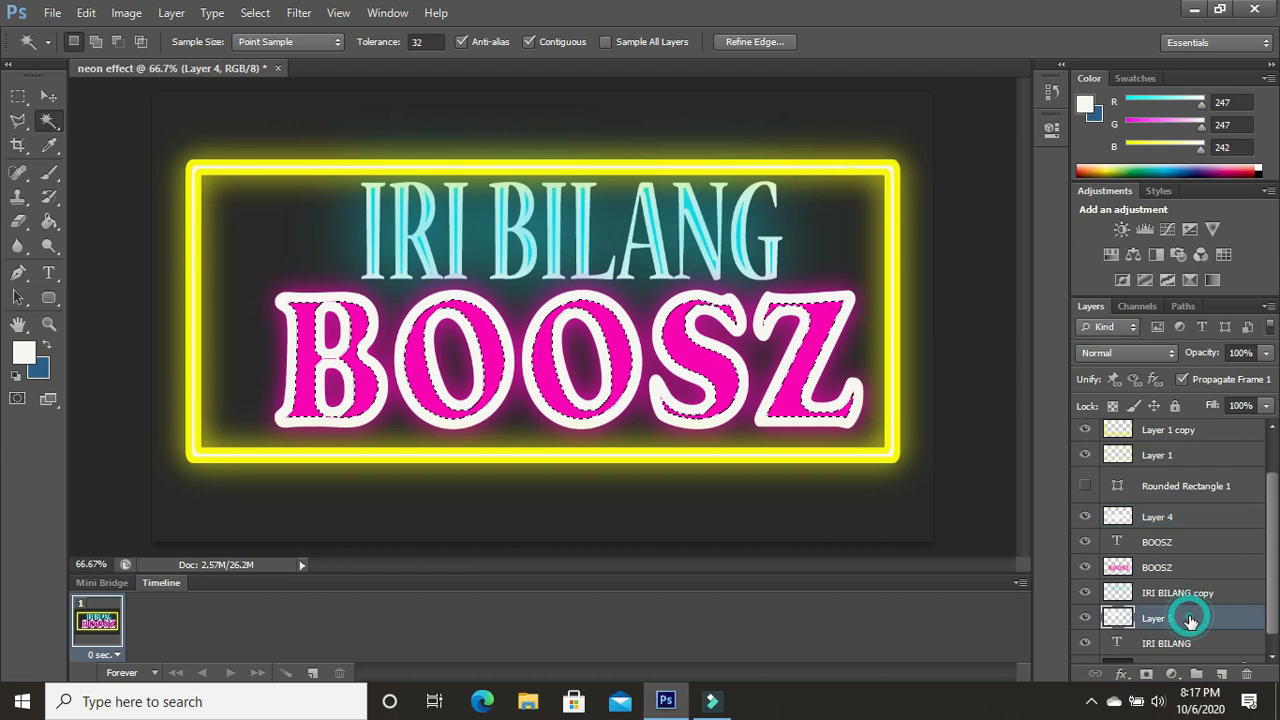
key(shift)
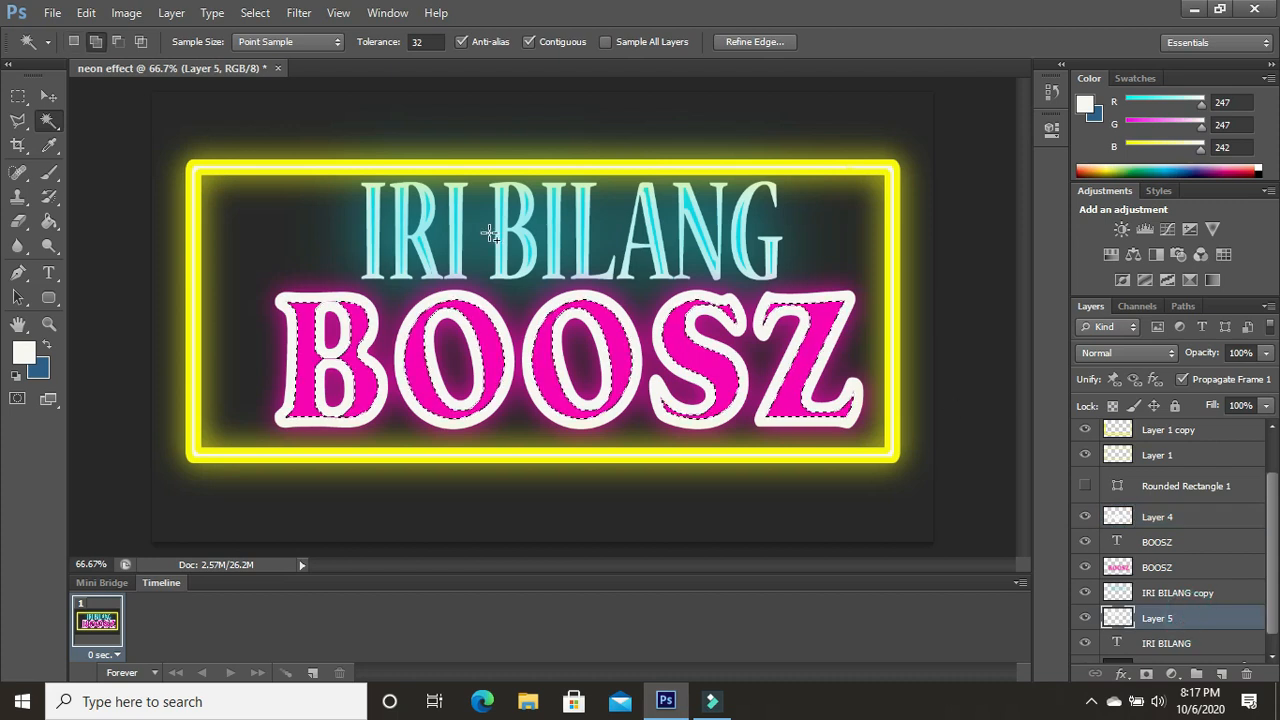
shift+click(376, 226)
shift+click(418, 226)
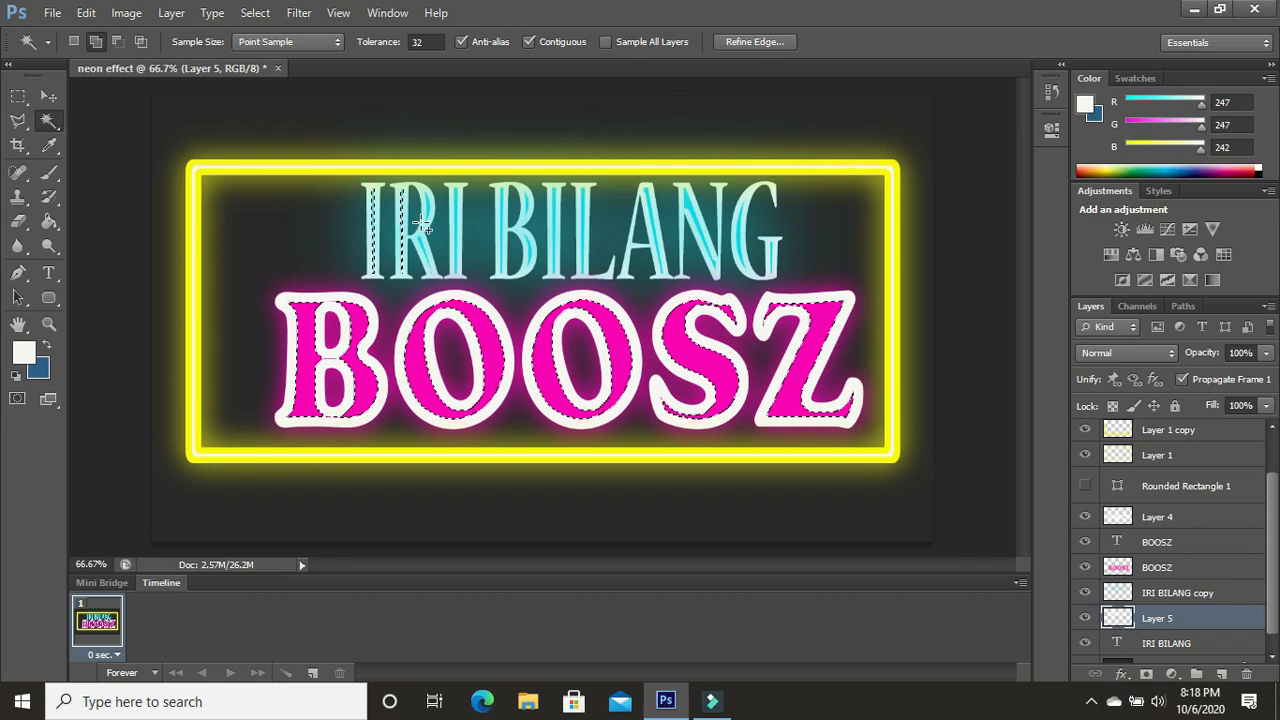
shift+click(455, 268)
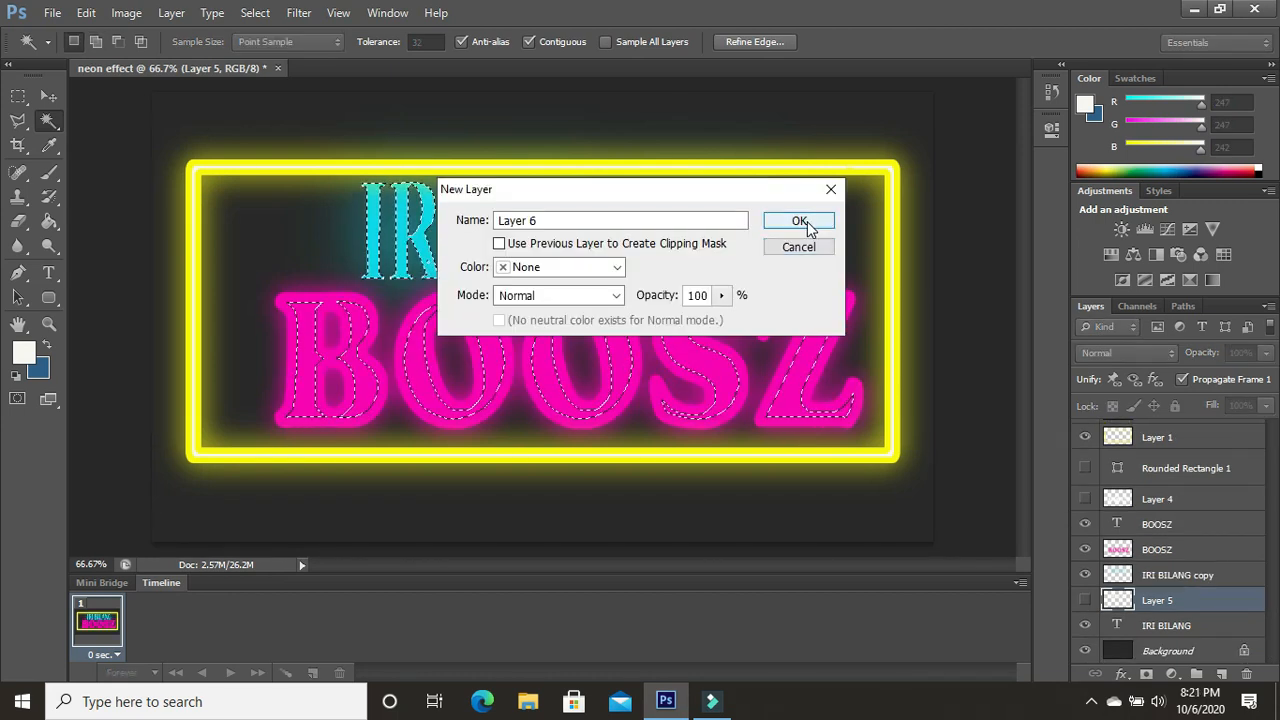
click(800, 222)
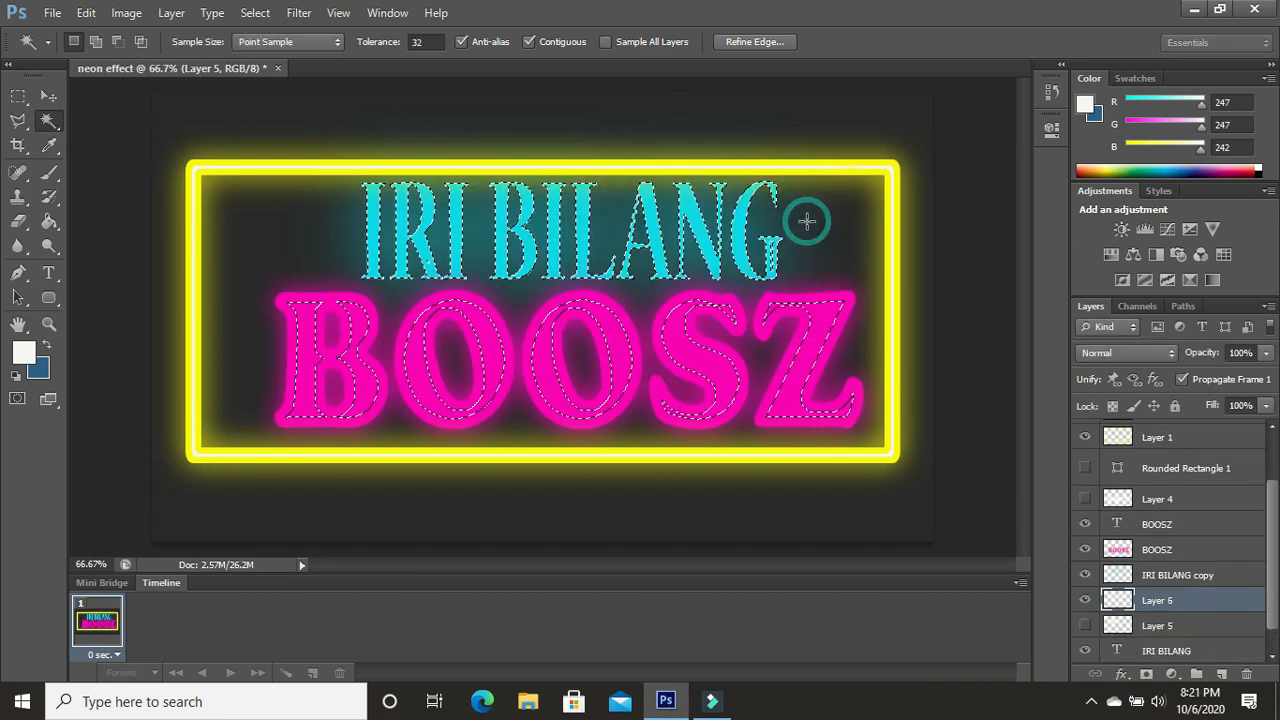
- Paint the selected IRI BILANG letters off-white on "Layer 6" with the round 82 px brush
click(57, 177)
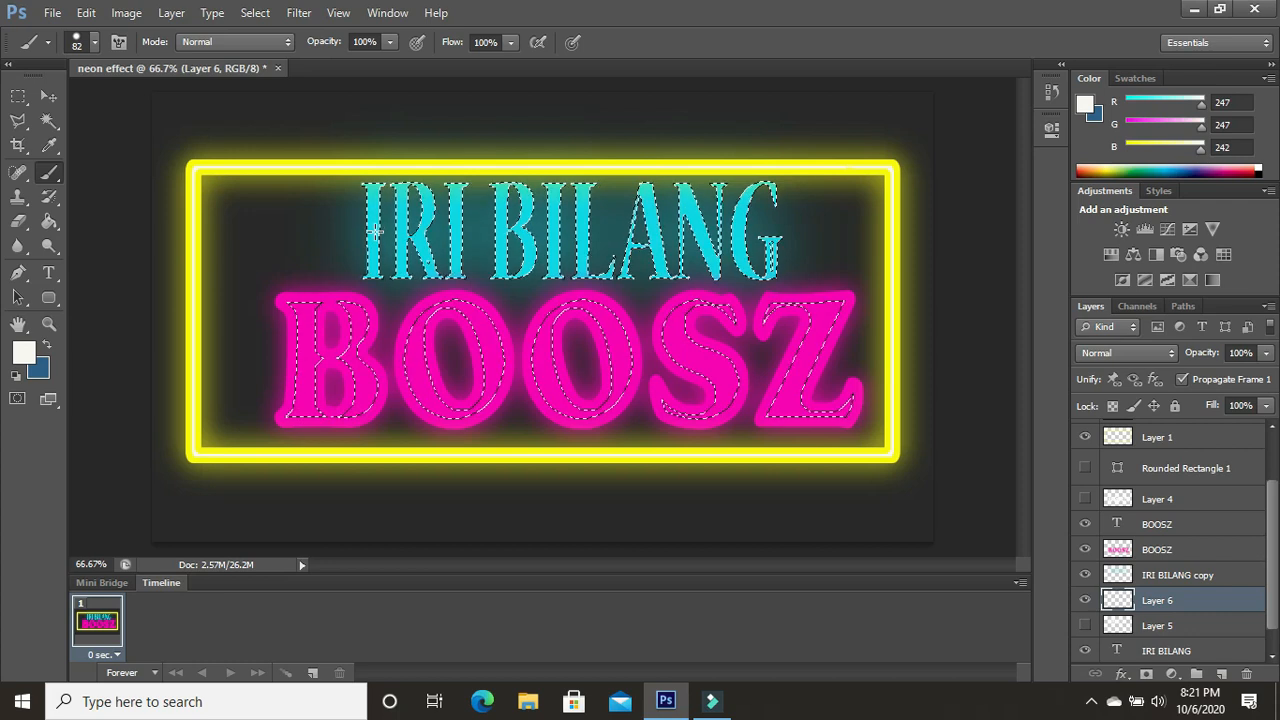
mouse_move(375, 232)
mouse_down()
mouse_move(375, 268)
mouse_move(378, 205)
mouse_move(580, 218)
mouse_move(426, 203)
mouse_up()
mouse_move(533, 274)
mouse_down()
mouse_move(711, 262)
mouse_move(536, 251)
mouse_up()
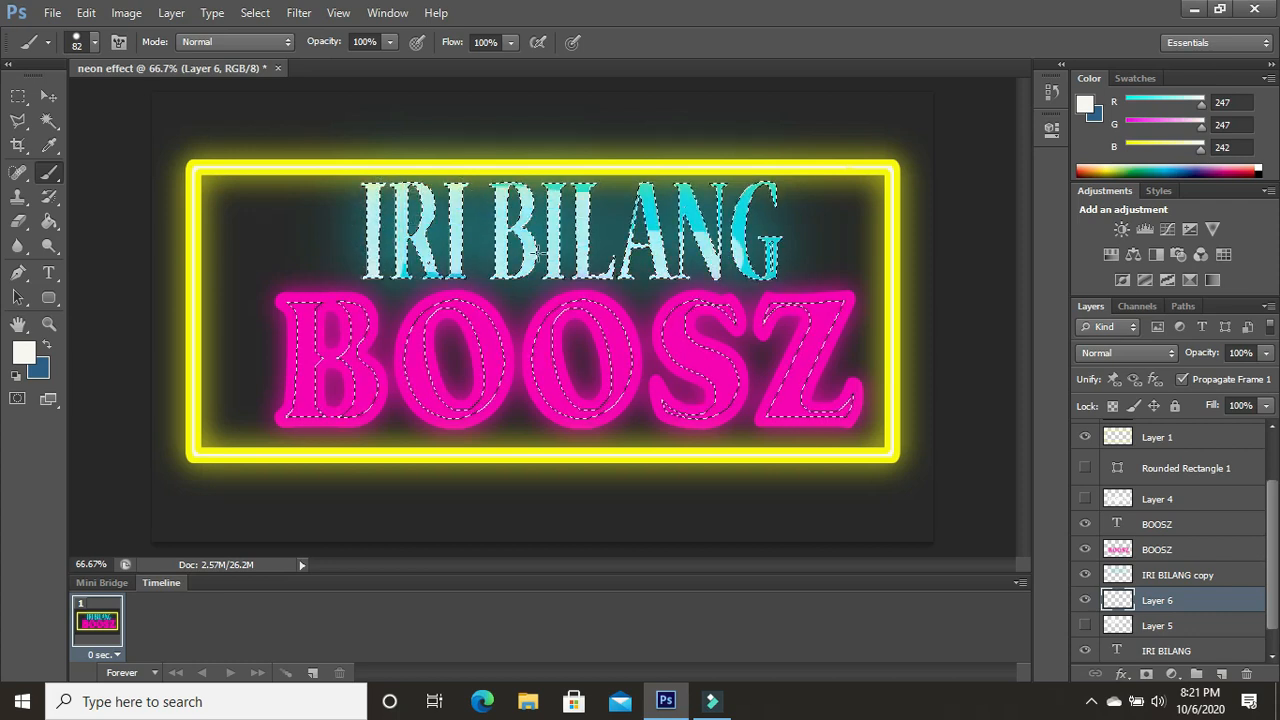
drag(593, 208, 535, 192)
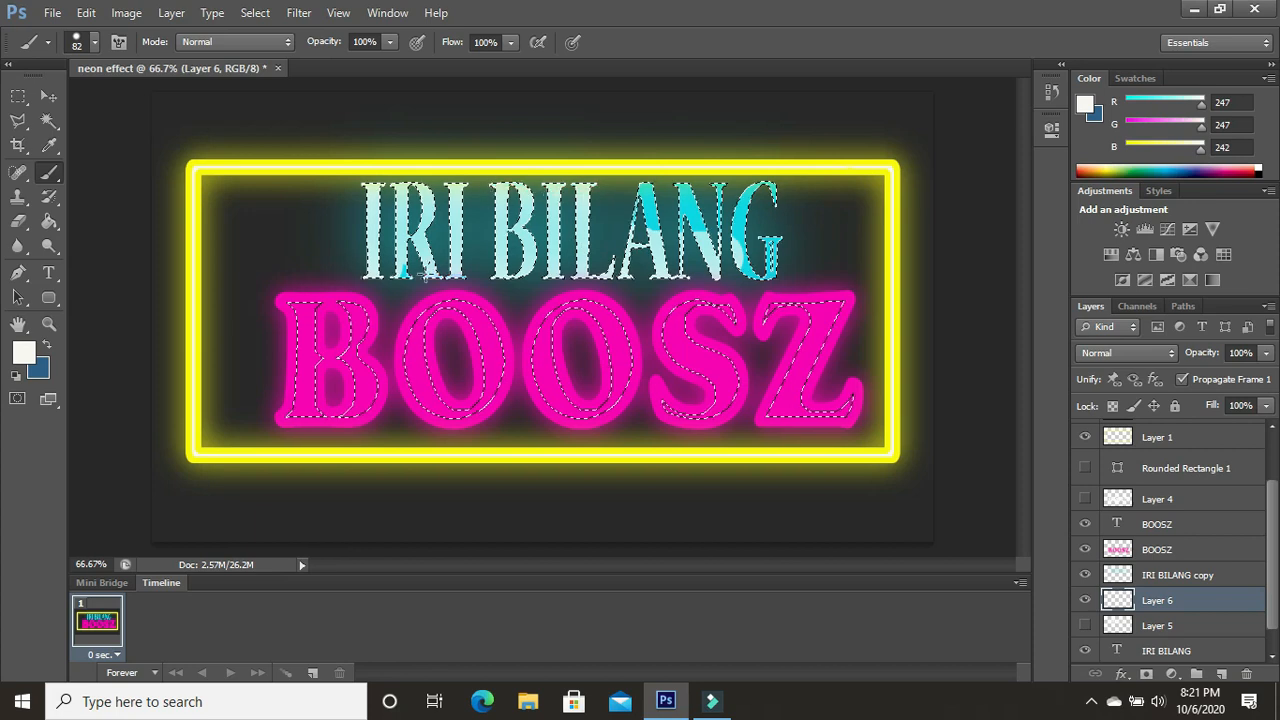
mouse_move(634, 235)
mouse_down()
mouse_move(740, 243)
mouse_move(765, 258)
mouse_move(758, 205)
mouse_move(737, 228)
mouse_up()
drag(598, 200, 621, 197)
drag(782, 237, 734, 258)
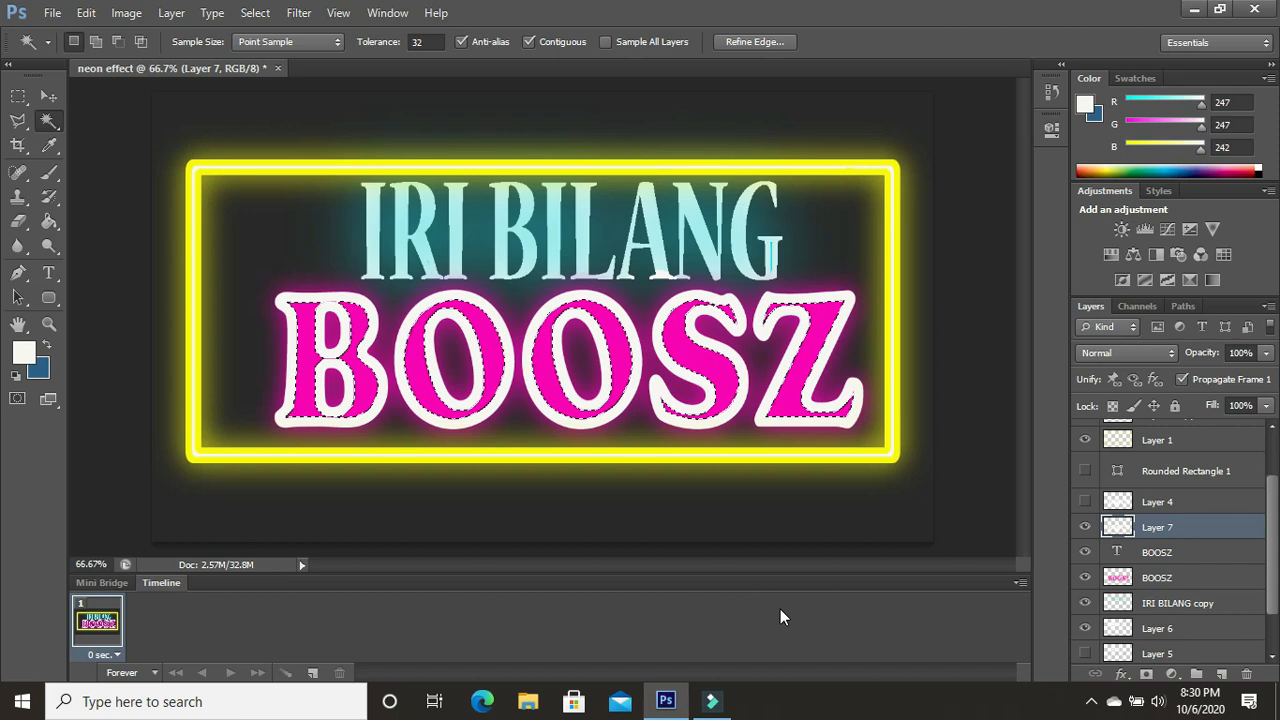
- Hide "Layer 7" and add a single new empty layer above it, deleting the surplus "Layer 9"
click(1085, 527)
click(1221, 674)
click(1221, 674)
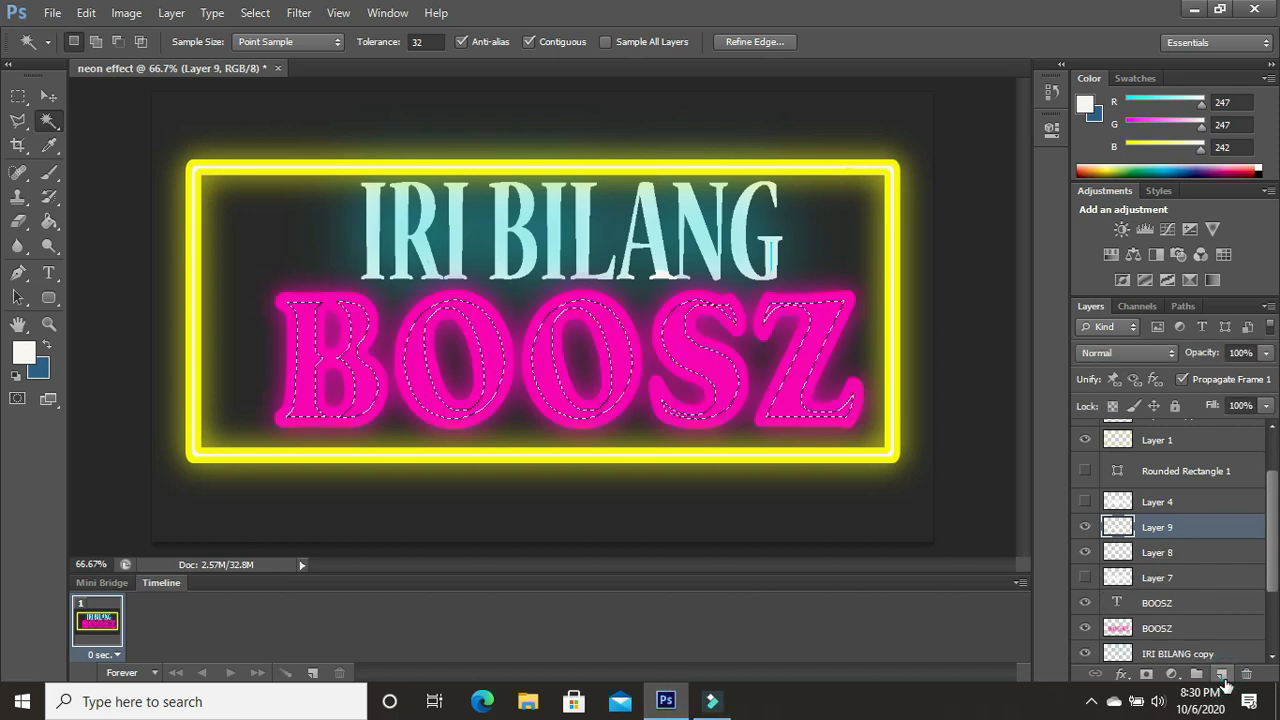
right_click(1157, 536)
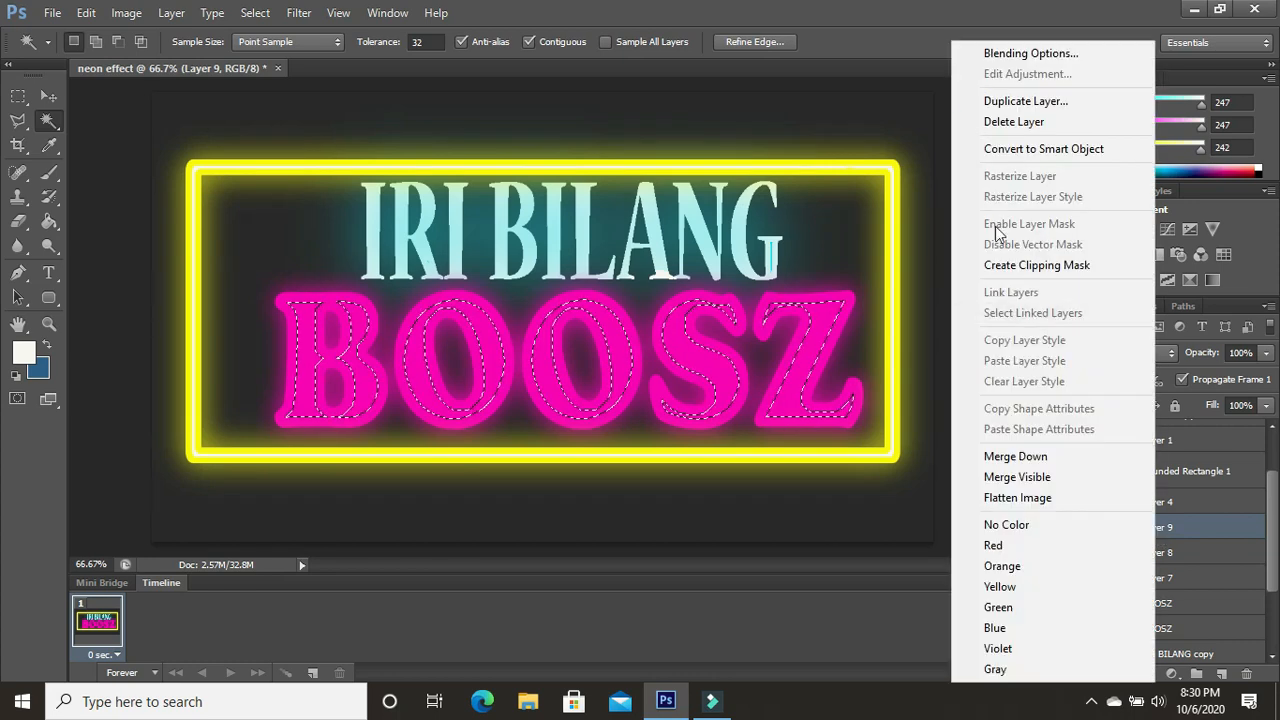
click(990, 119)
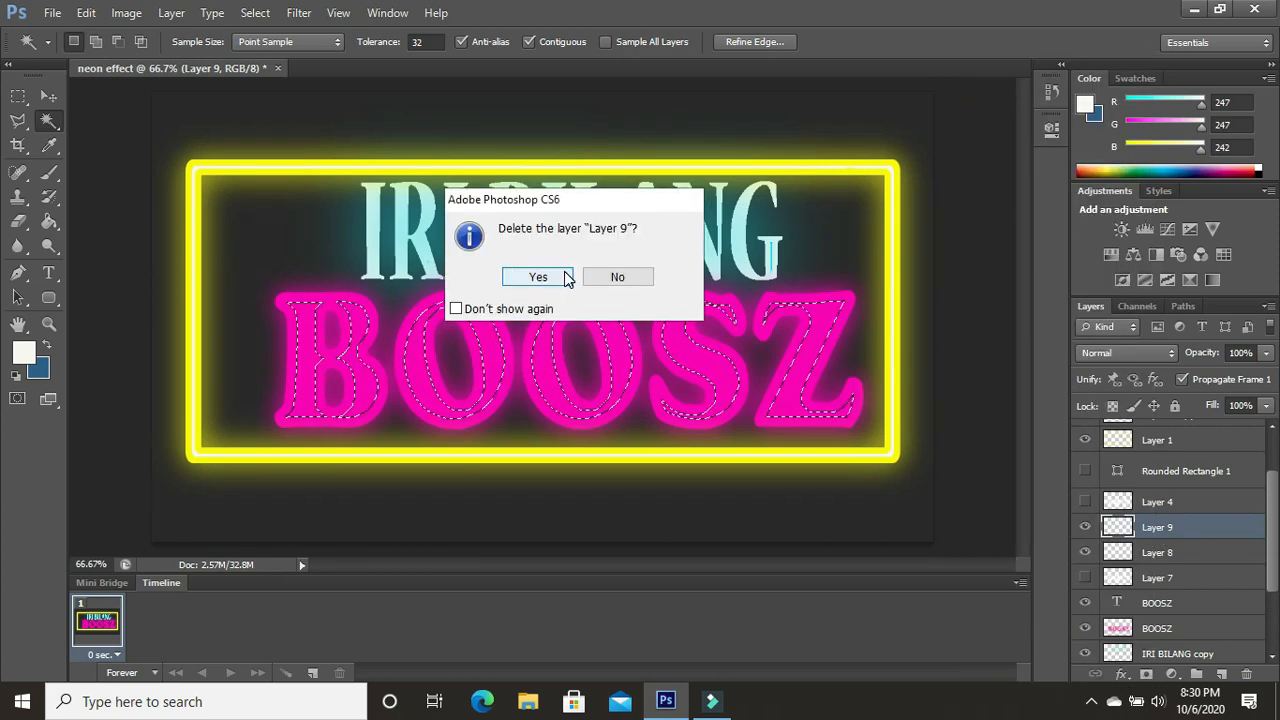
click(564, 271)
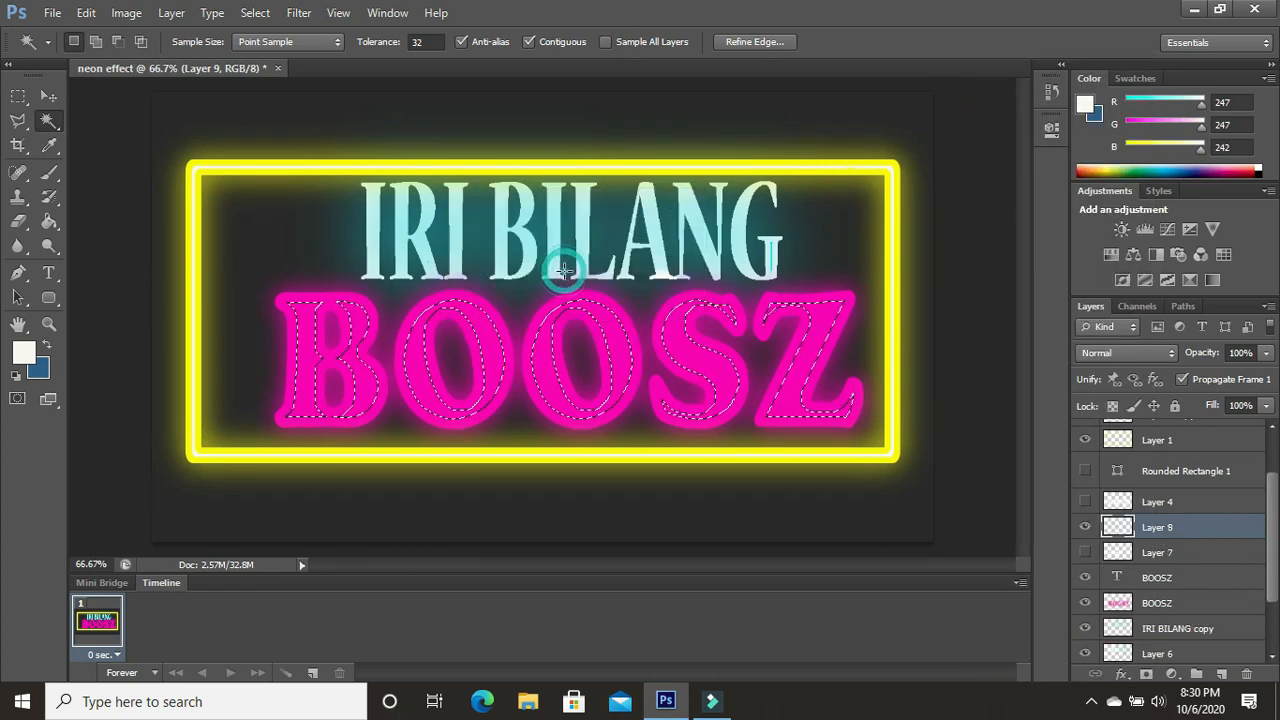
- Paint the selected inner areas of the BOOSZ letters off-white on "Layer 8" with the round 82 px brush
click(57, 177)
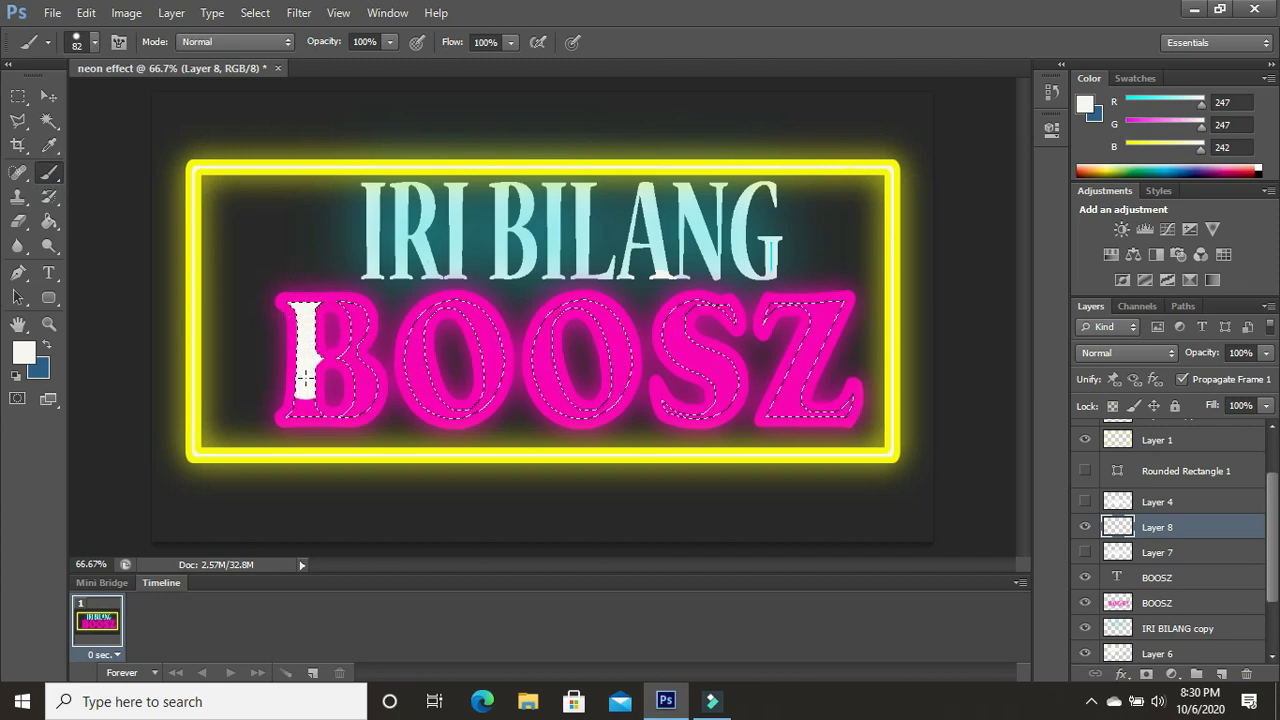
mouse_move(305, 370)
mouse_down()
mouse_move(433, 334)
mouse_move(416, 376)
mouse_move(443, 421)
mouse_move(512, 342)
mouse_up()
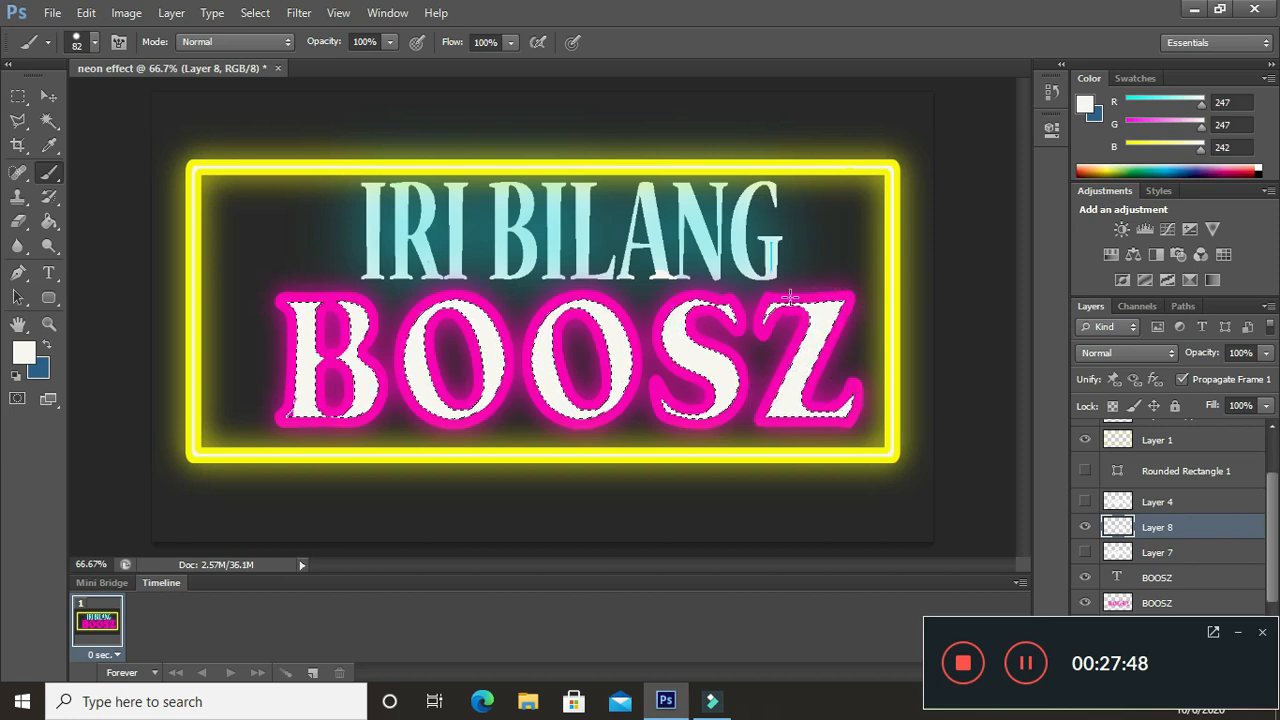
click(305, 409)
click(568, 413)
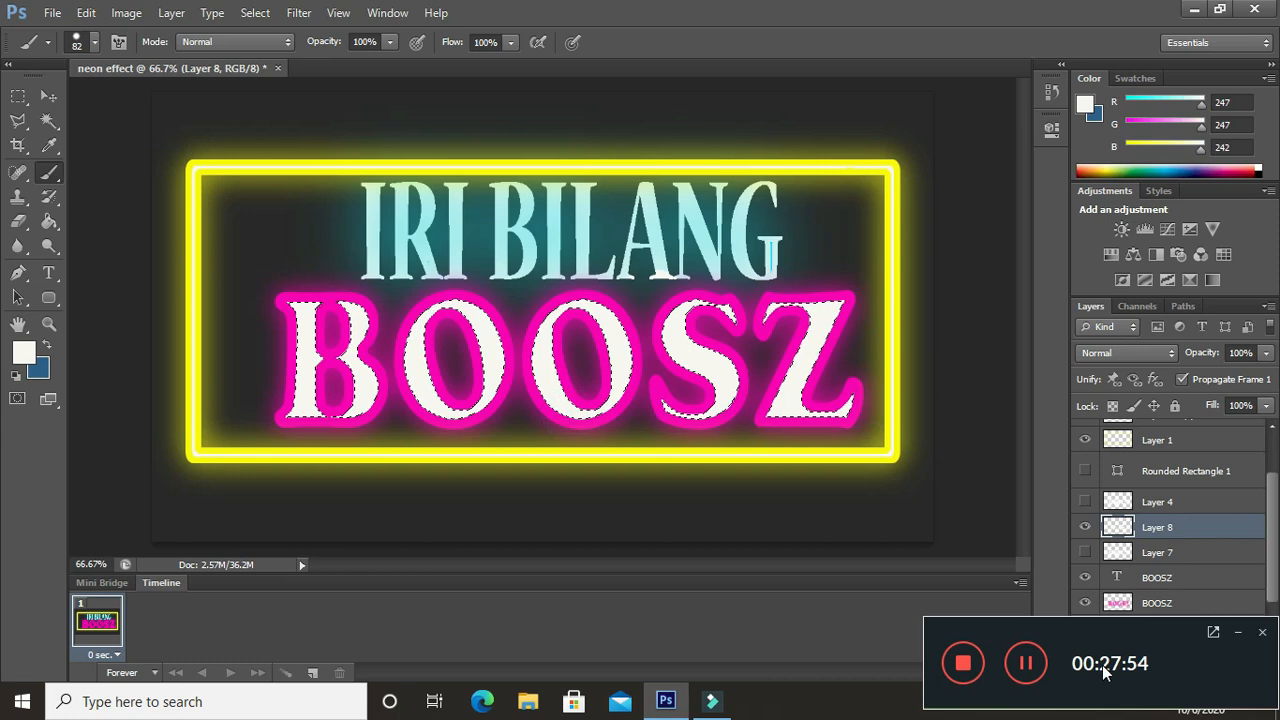
click(1022, 668)
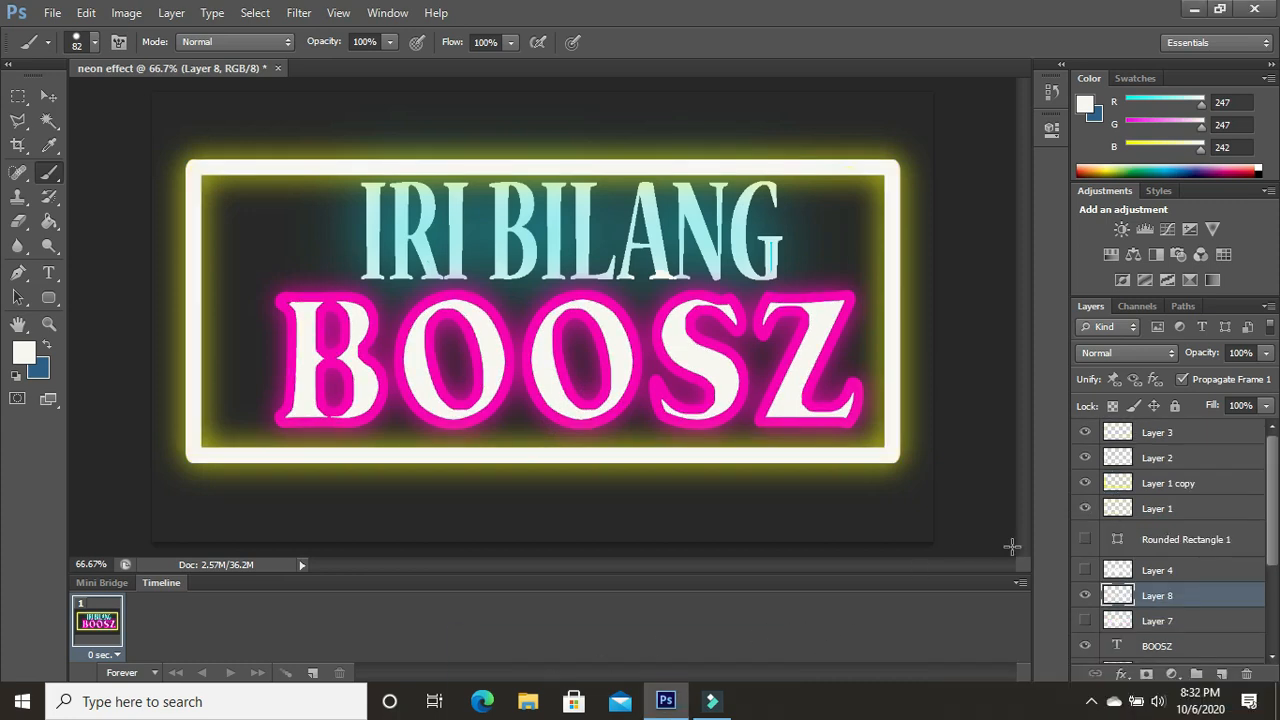
- Toggle the visibility of "Layer 2" over the frame and leave it hidden
click(1086, 458)
click(1086, 459)
click(1086, 458)
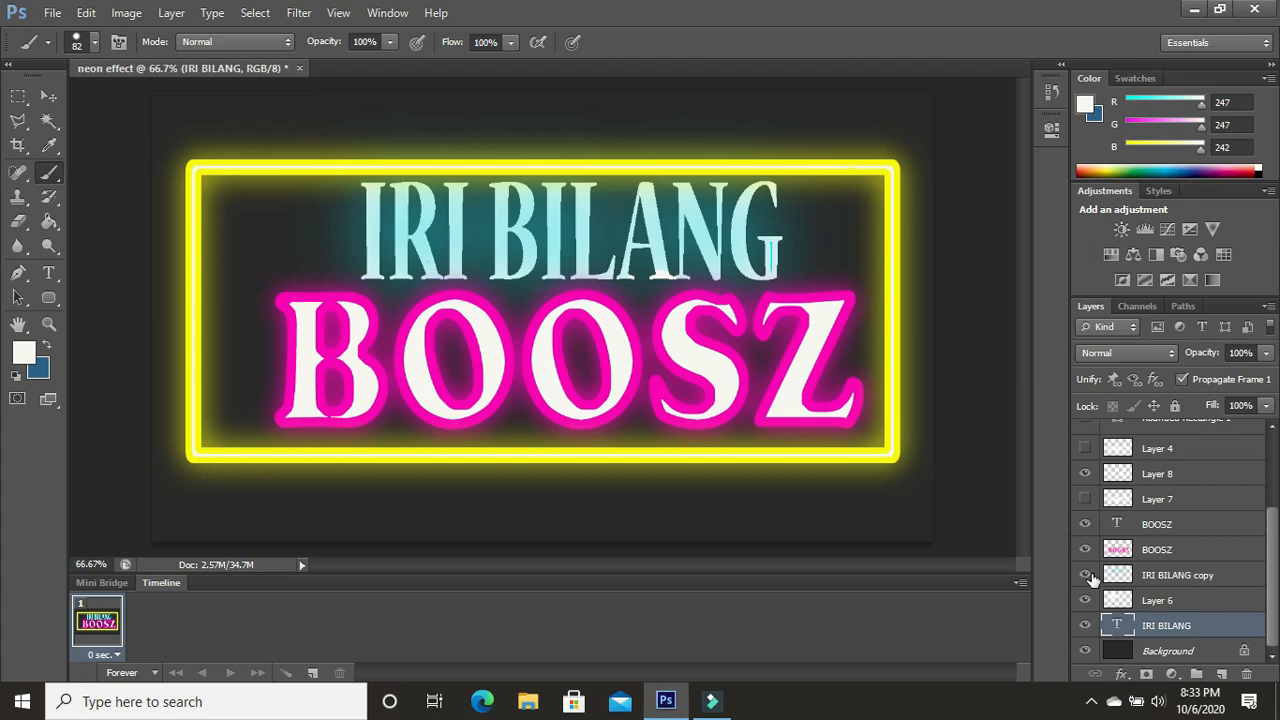
- Toggle the visibility of the "IRI BILANG copy" layer to compare the lettering with and without its cyan glow
click(1086, 575)
click(1086, 575)
click(1086, 575)
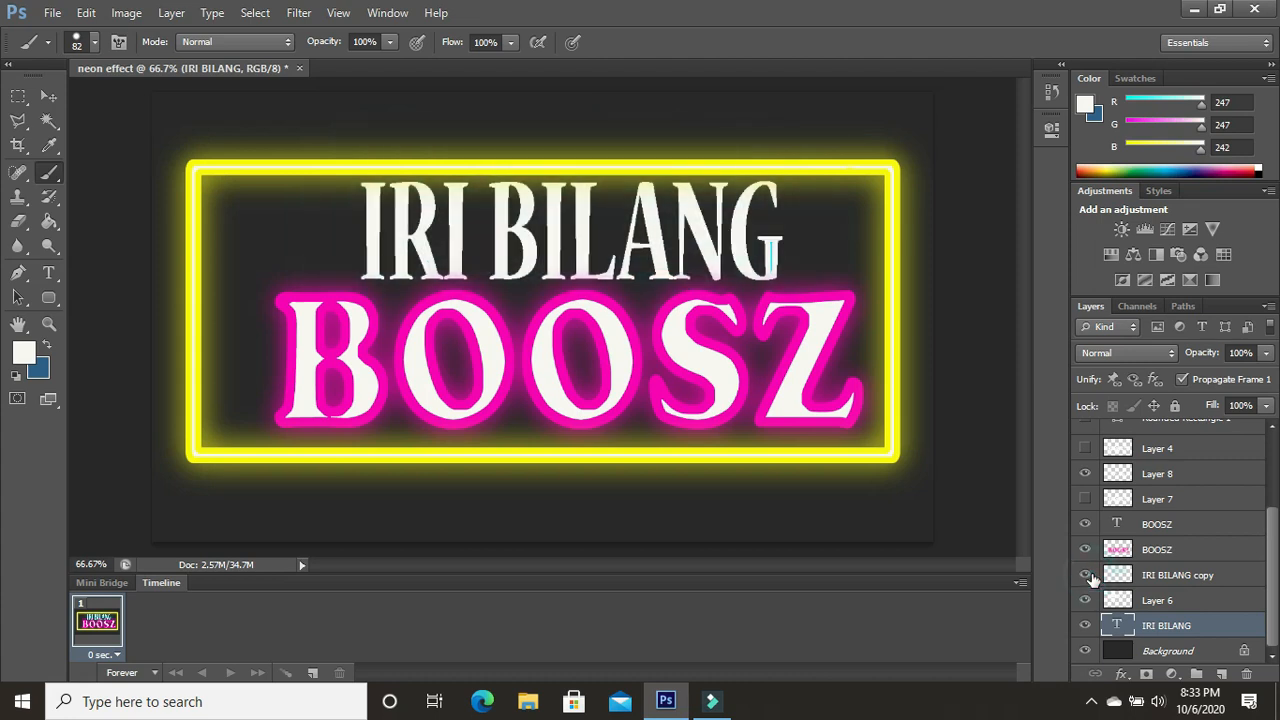
- Show the "IRI BILANG copy" glow, then toggle the BOOSZ layers and "Layer 7" to compare the lettering with and without them
click(1086, 575)
click(1086, 549)
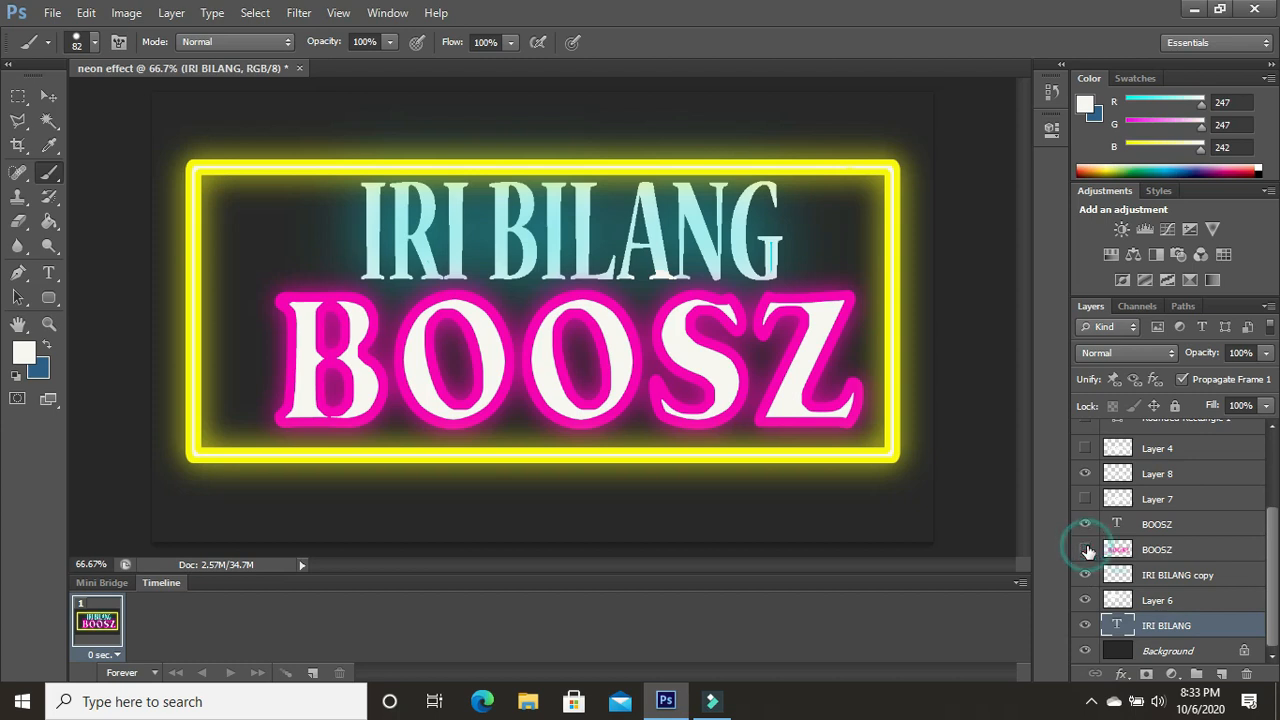
click(1086, 549)
click(1086, 549)
click(1086, 549)
click(1086, 526)
click(1086, 526)
click(1086, 499)
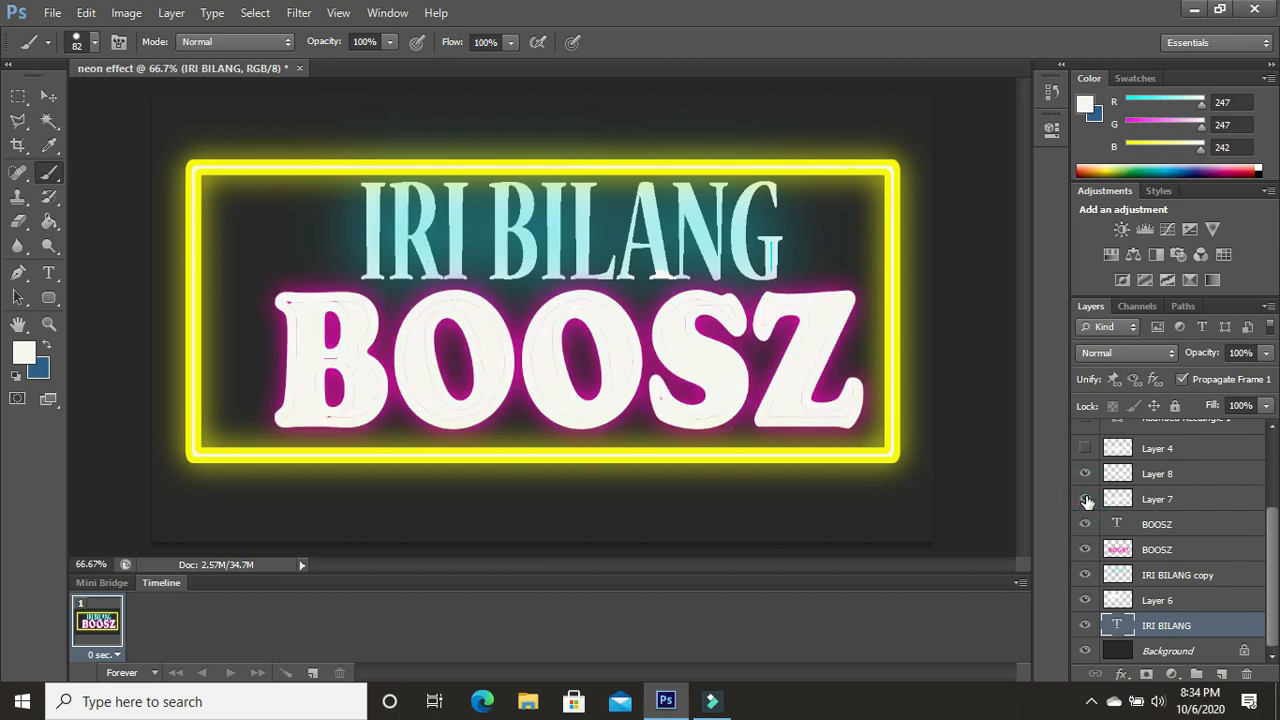
click(1086, 499)
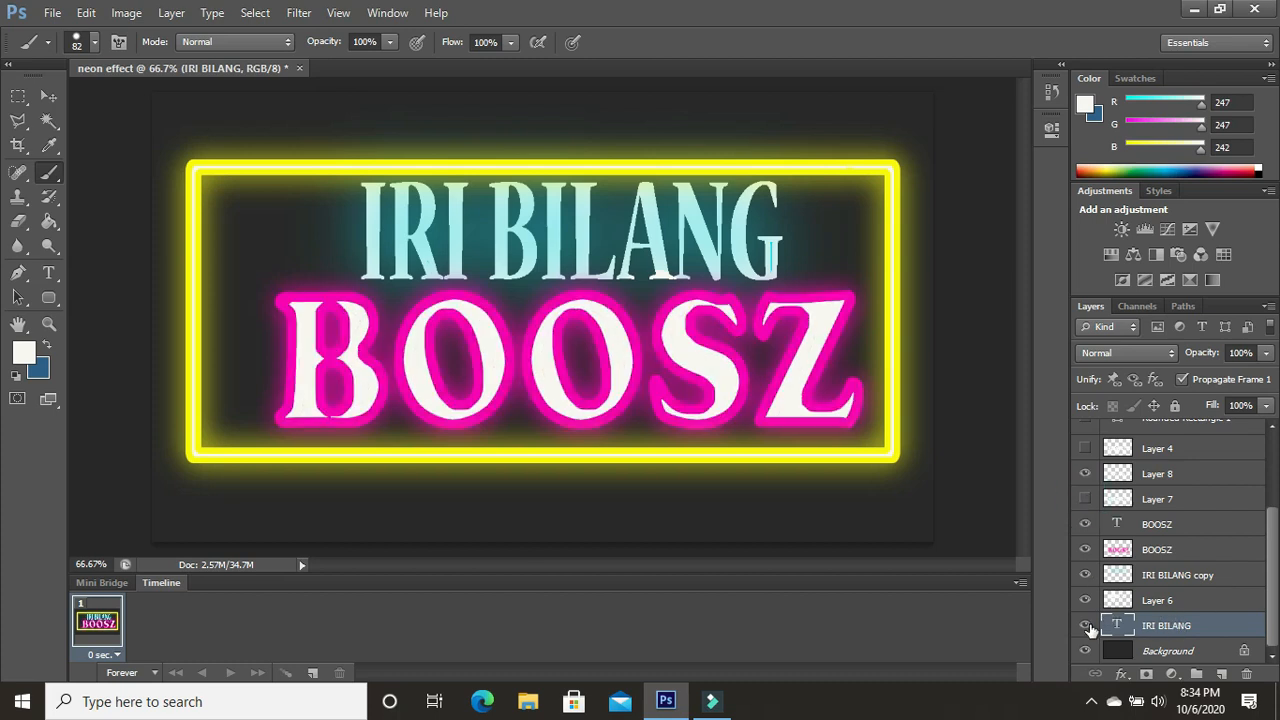
- Open the brick wall image "texture-wallpaper-preview" from the "@ a sertifikat" folder
click(52, 12)
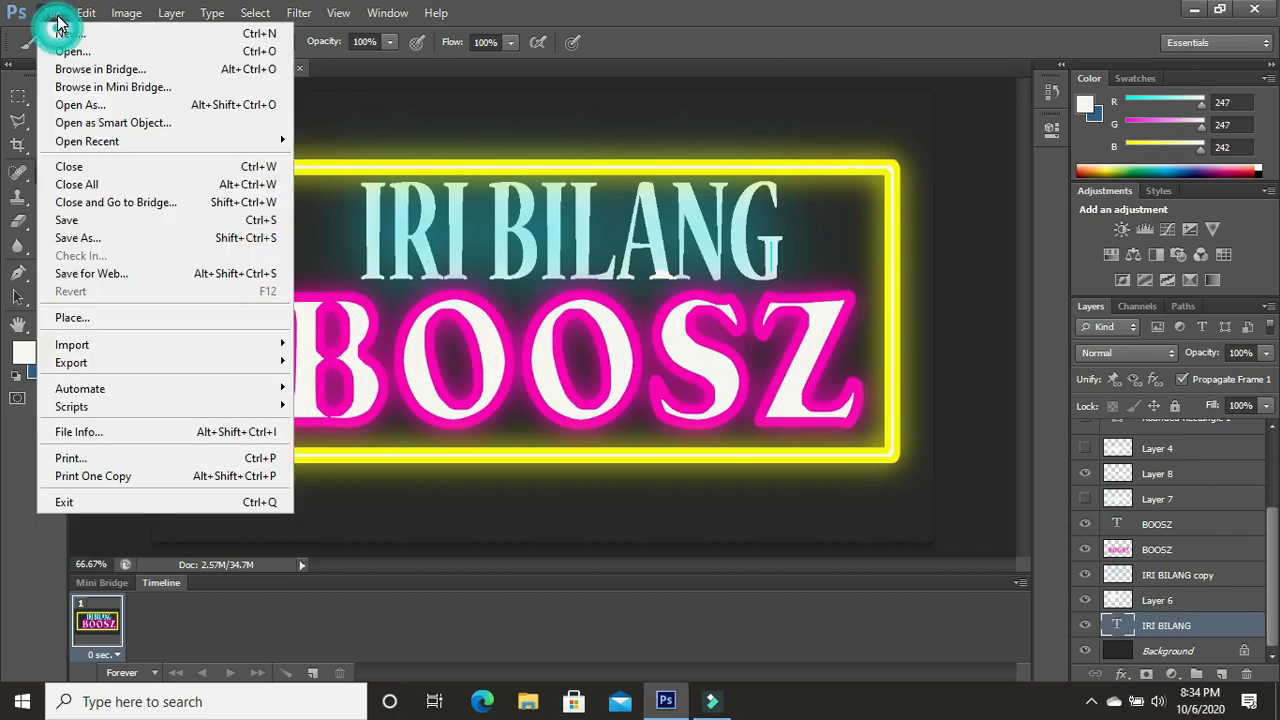
key(Escape)
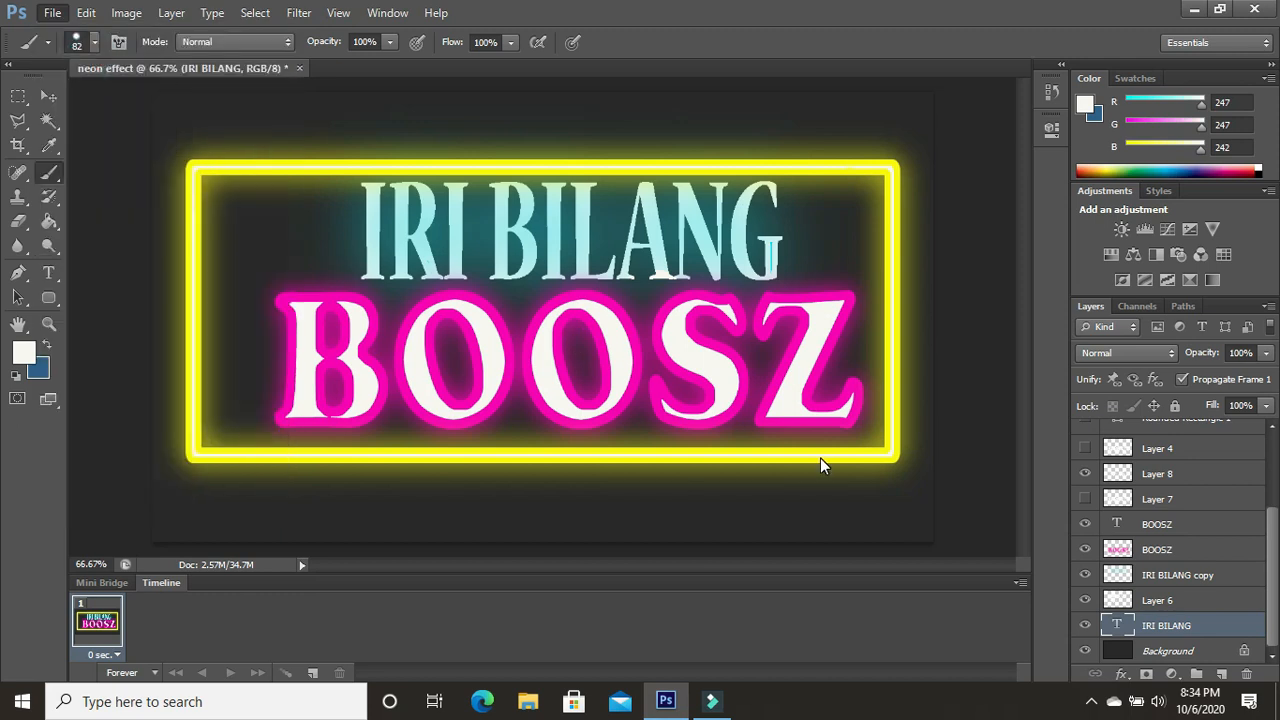
key(ctrl+o)
click(754, 338)
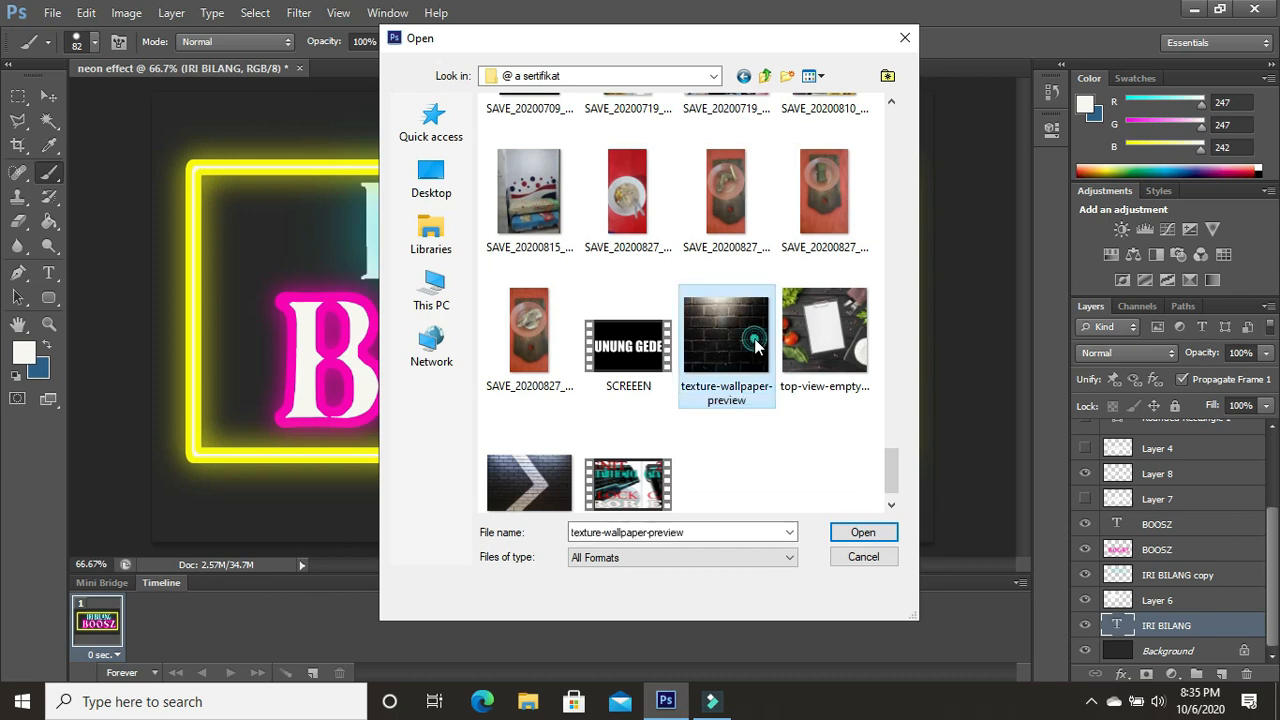
click(863, 532)
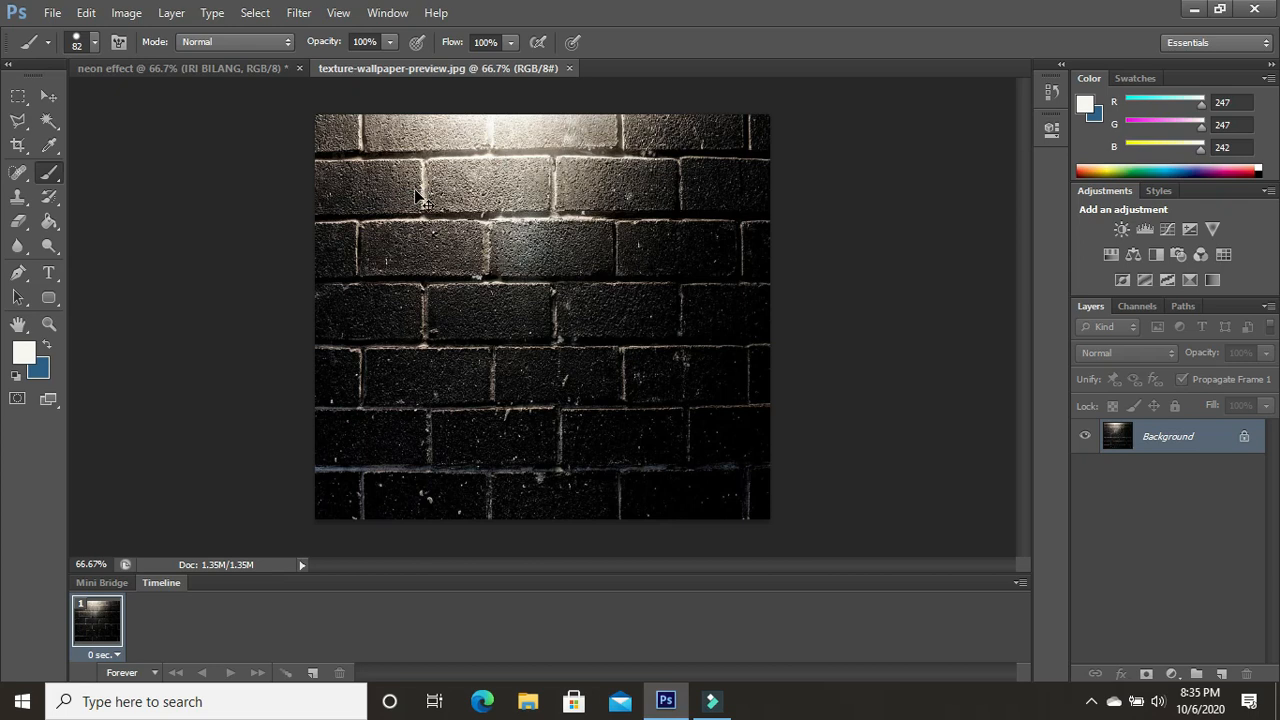
- Copy the whole brick wall image into the "neon effect" document and stretch it across the canvas behind the sign
key(ctrl+a)
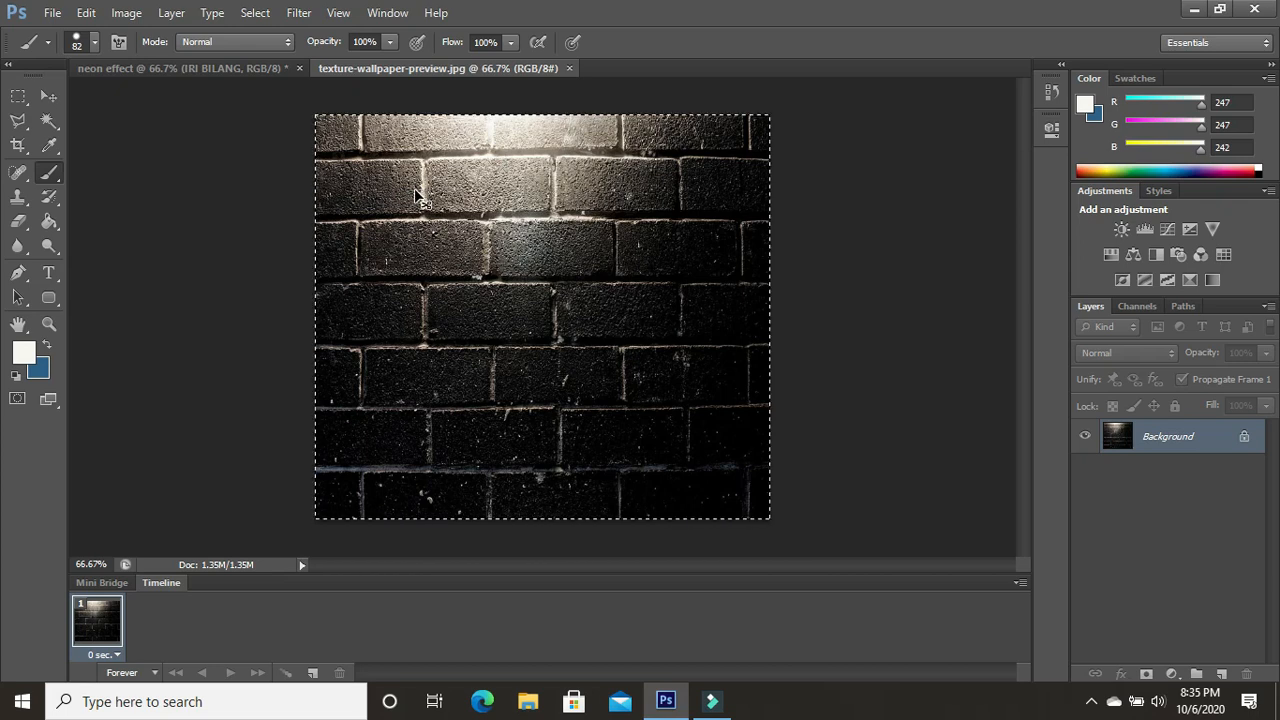
click(234, 69)
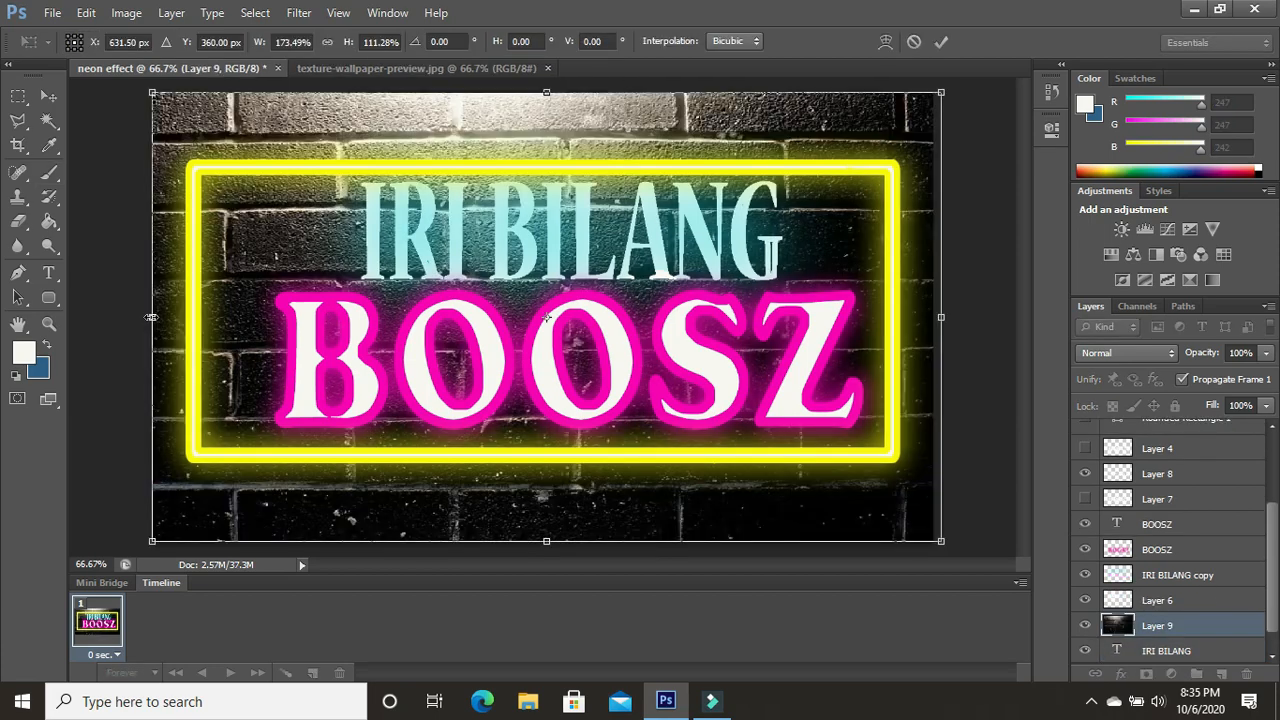
drag(151, 317, 144, 317)
click(19, 296)
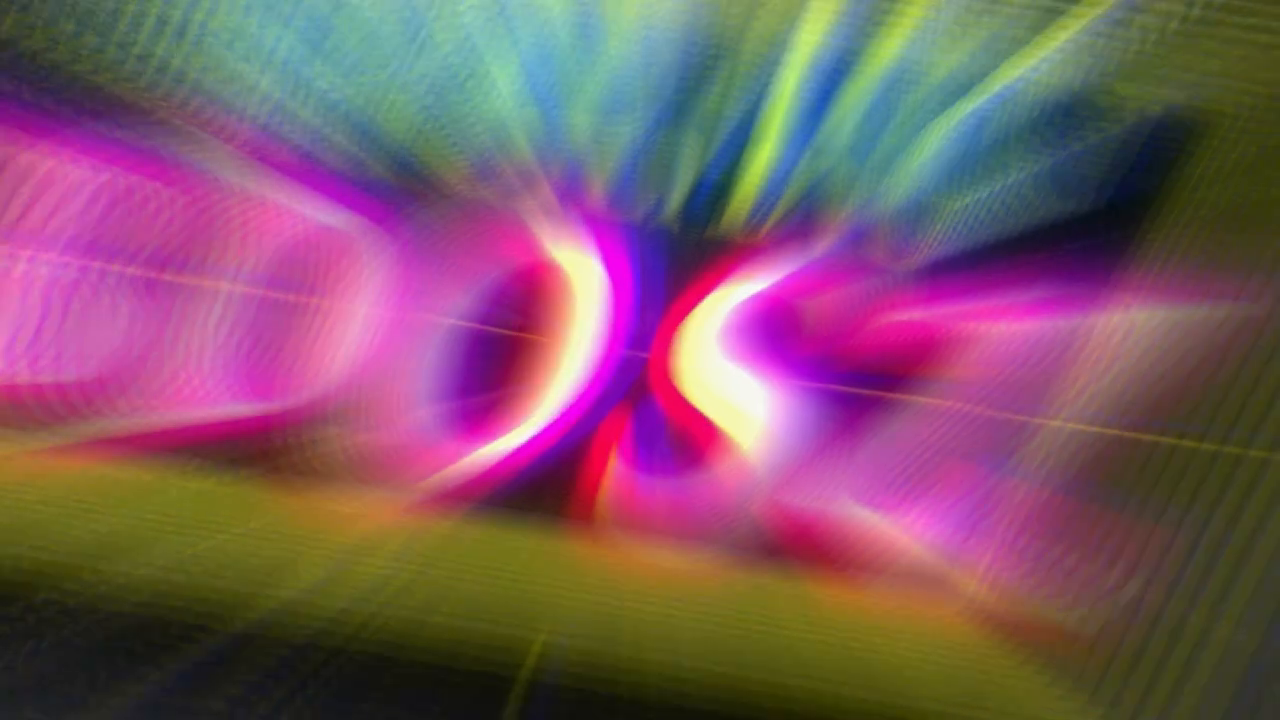
click(744, 698)
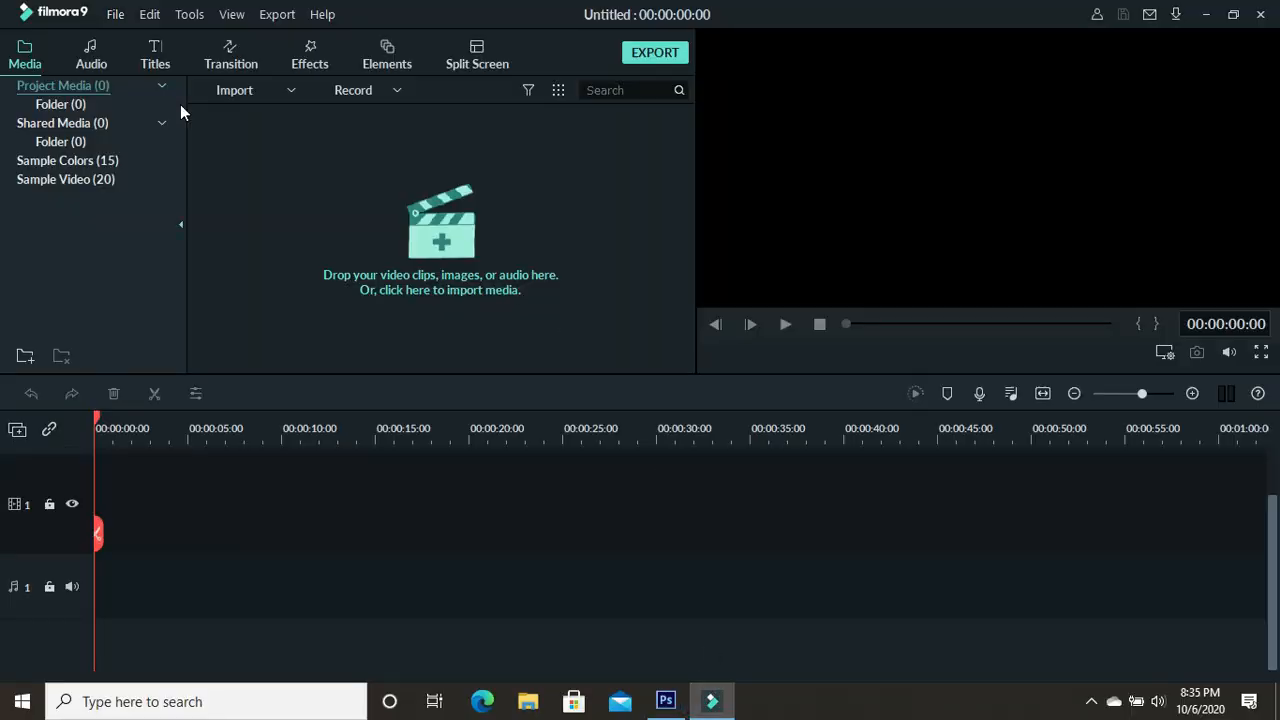
click(114, 15)
mouse_move(223, 141)
click(437, 160)
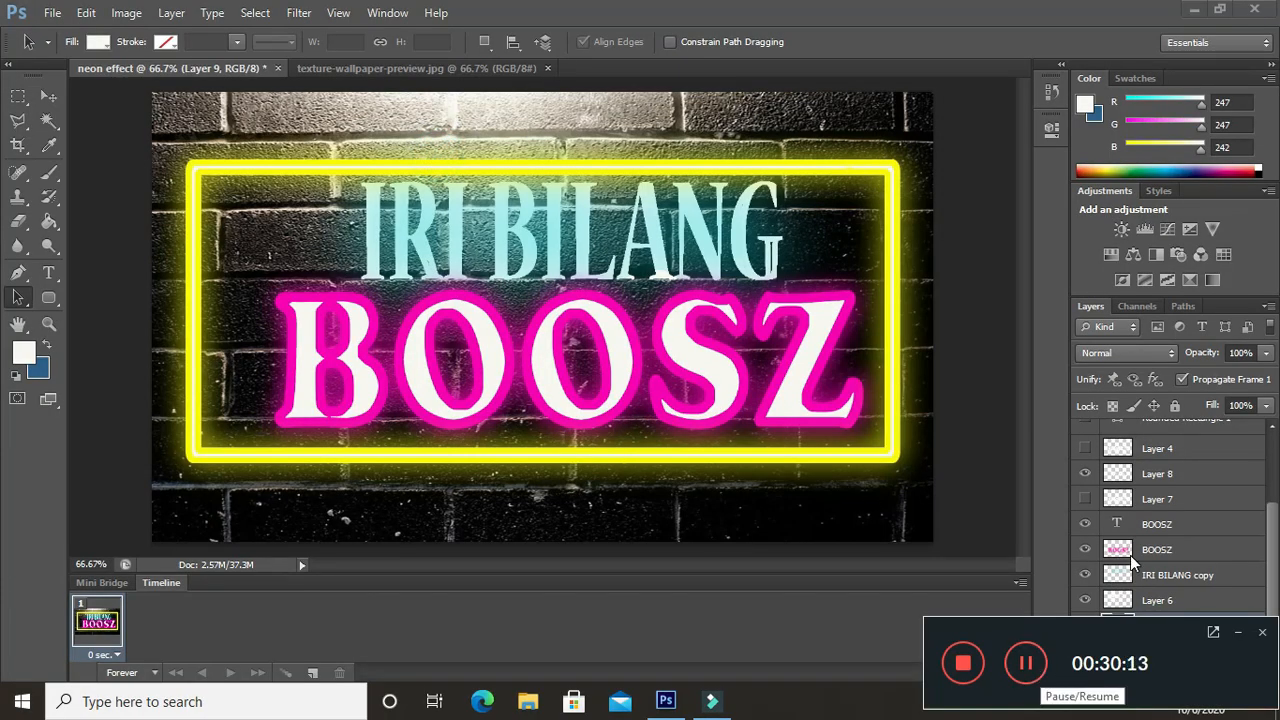
- Toggle the visibility of "Layer 7", "Layer 8" and "Layer 4" to compare their effect on the sign against the brick wall
click(1085, 497)
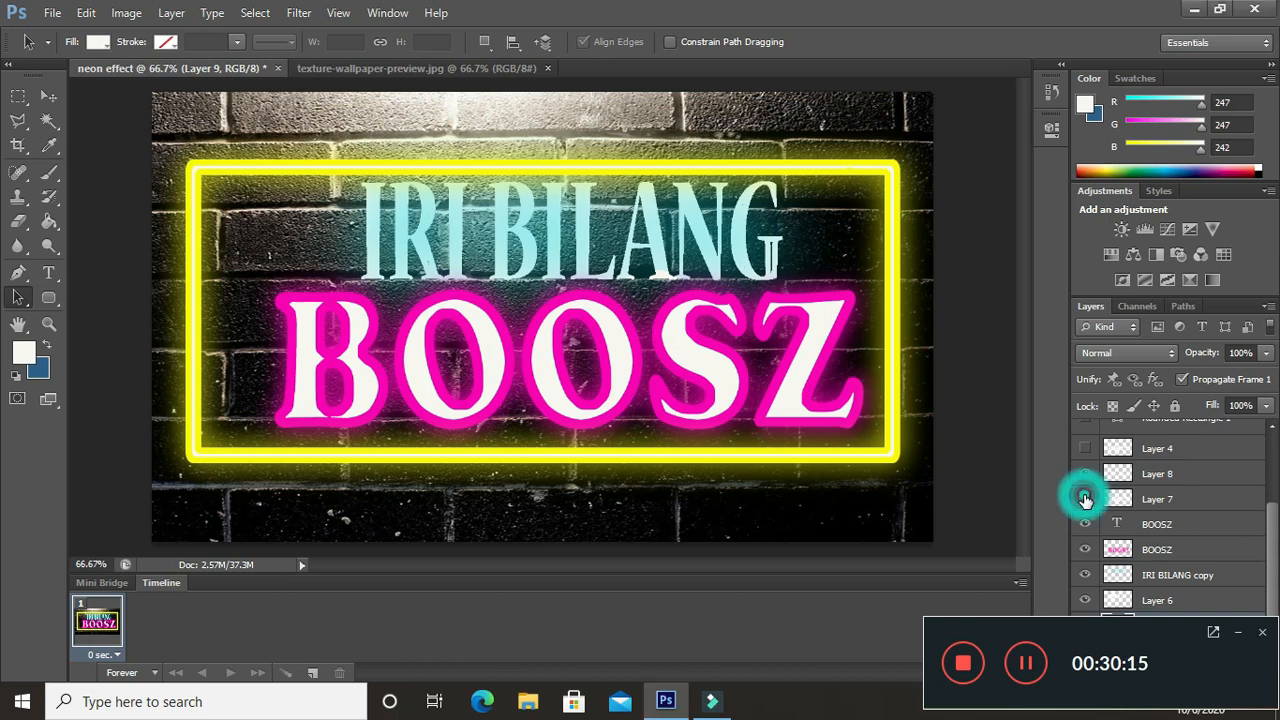
click(1085, 497)
click(1085, 498)
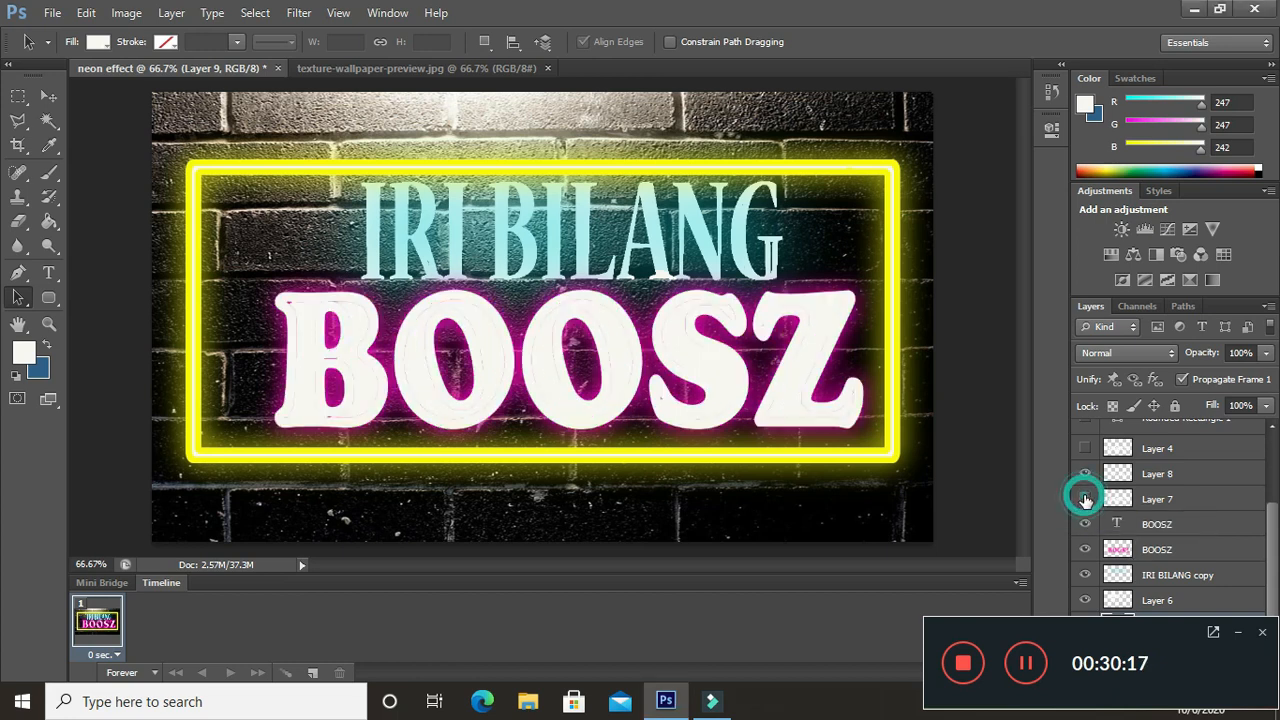
click(1086, 473)
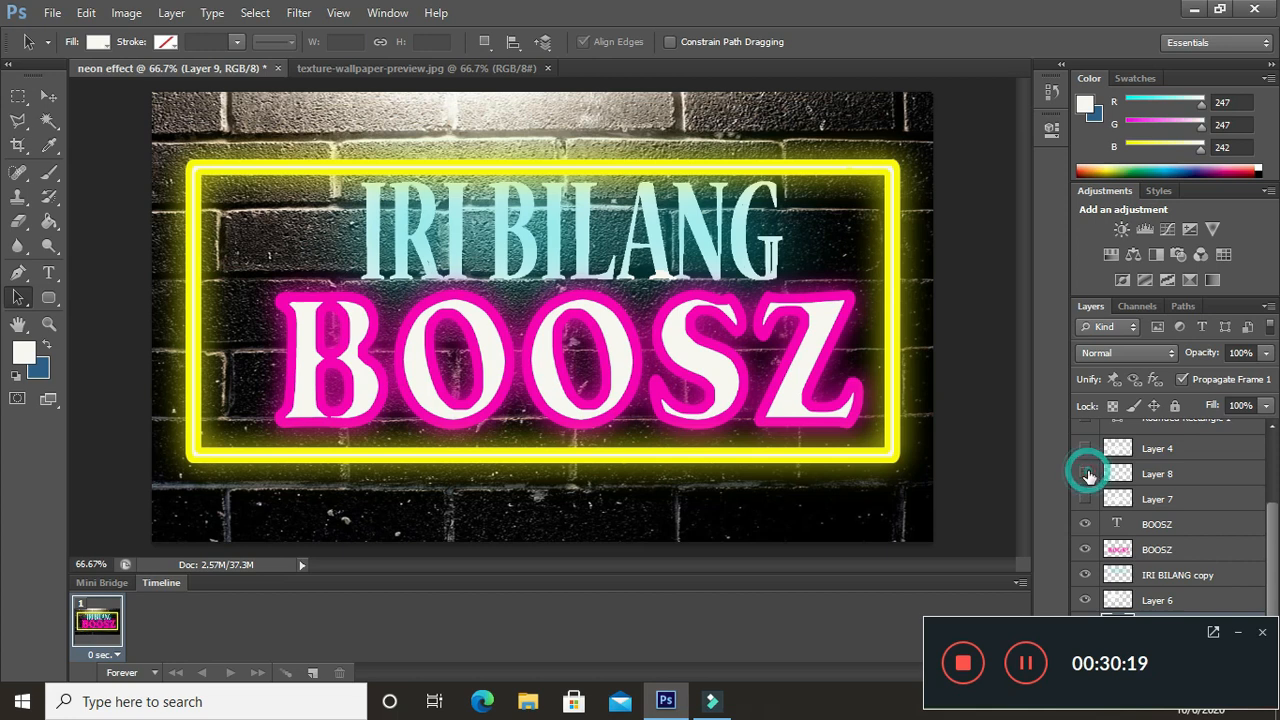
click(1087, 474)
click(1087, 449)
click(1087, 449)
- Toggle the visibility of "IRI BILANG copy" and "Layer 6" to compare the upper lettering with and without its cyan glow on the bricks
drag(1277, 528, 1277, 550)
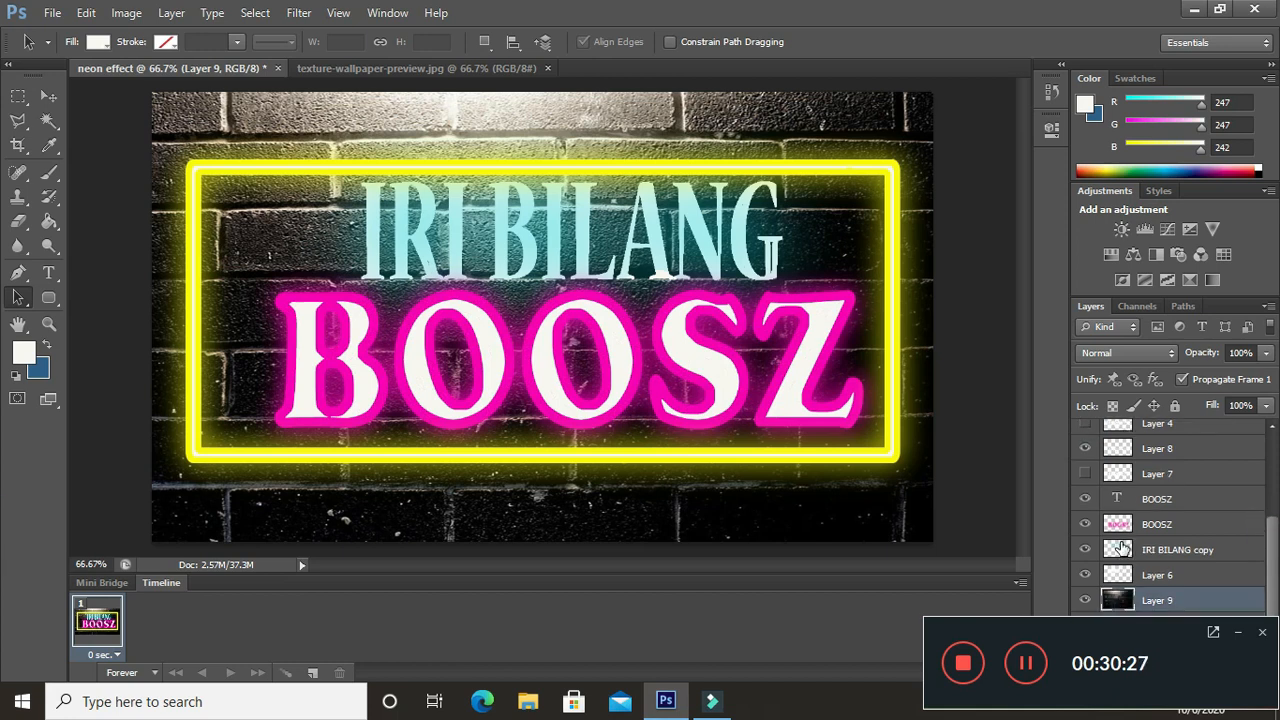
click(1085, 550)
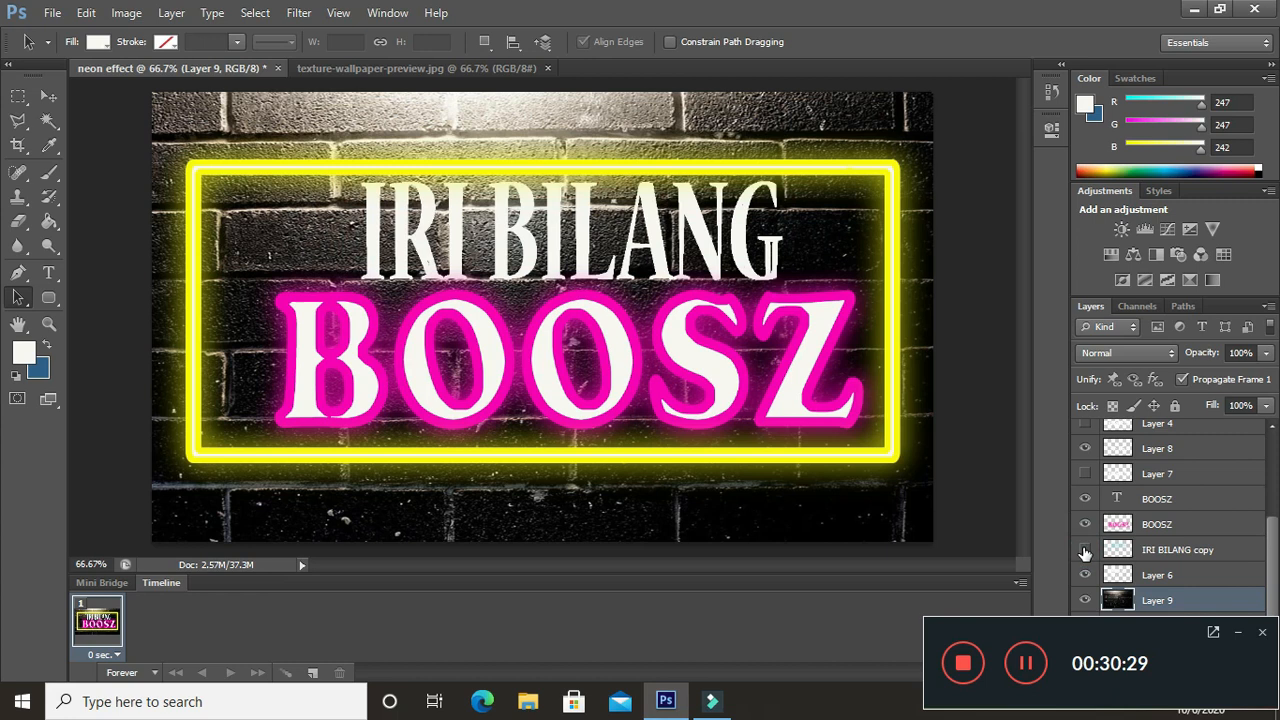
click(1085, 550)
click(1085, 550)
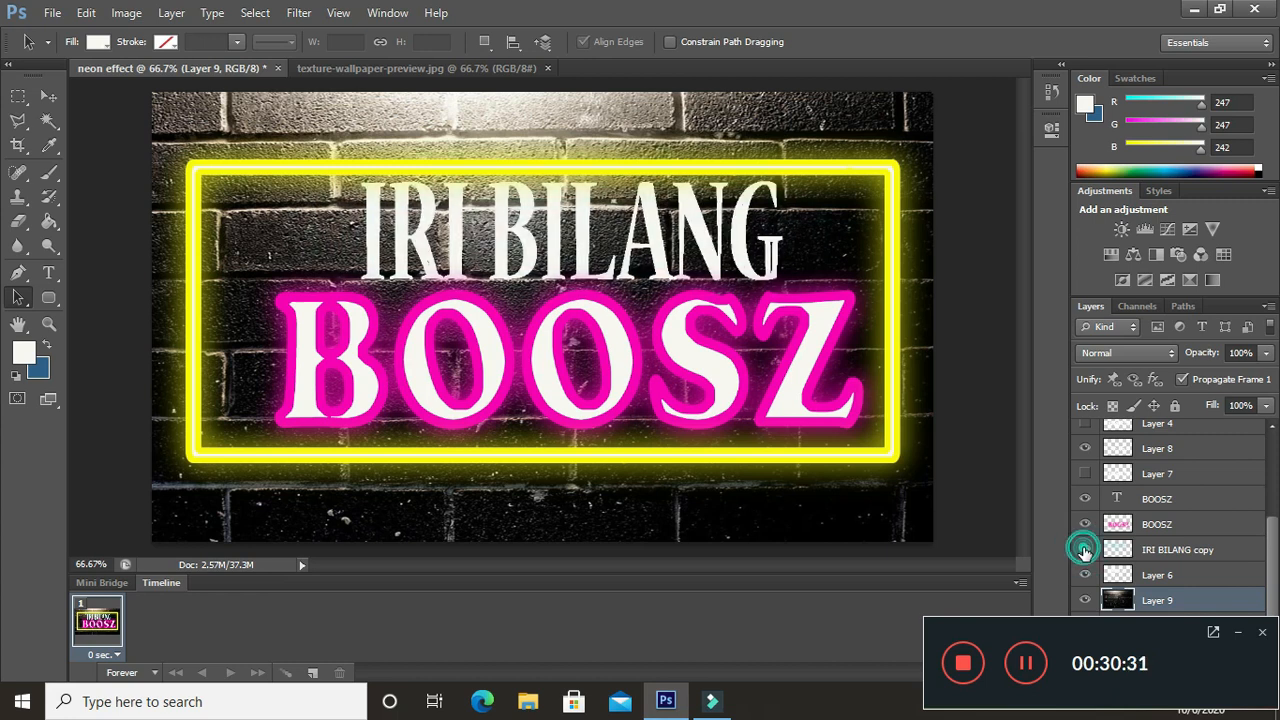
click(1085, 550)
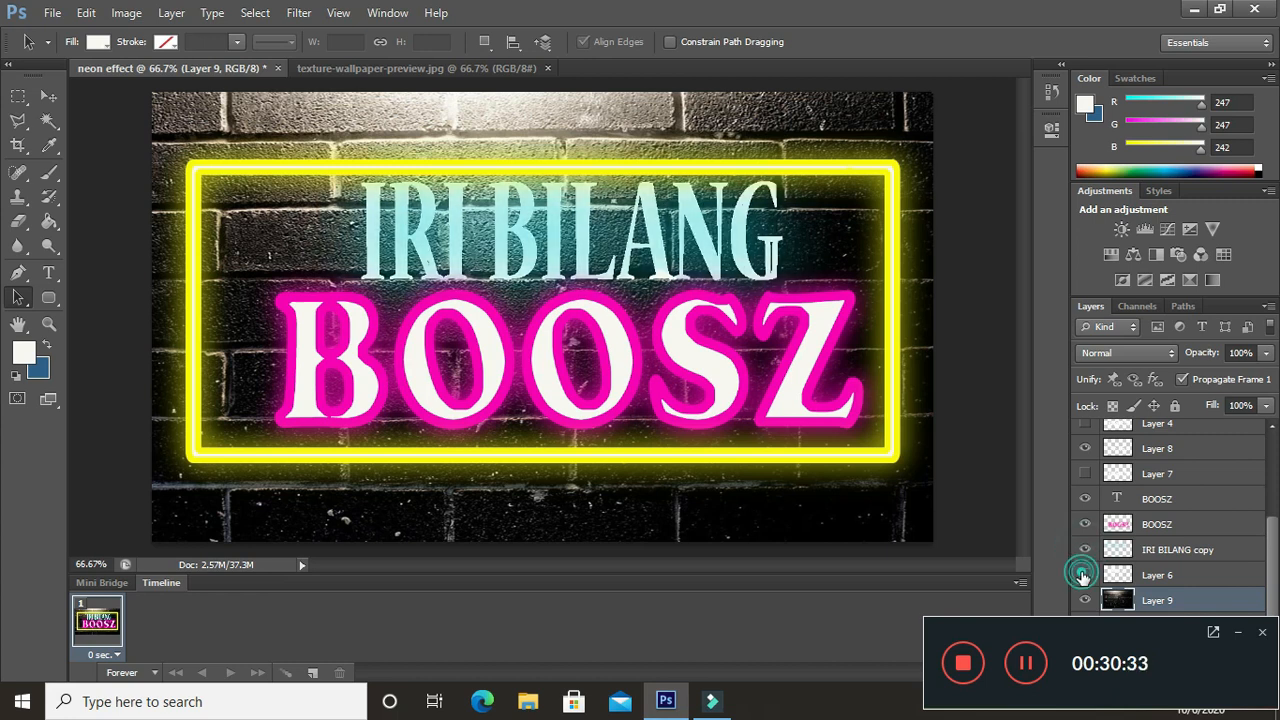
click(1085, 575)
click(1083, 576)
click(1085, 550)
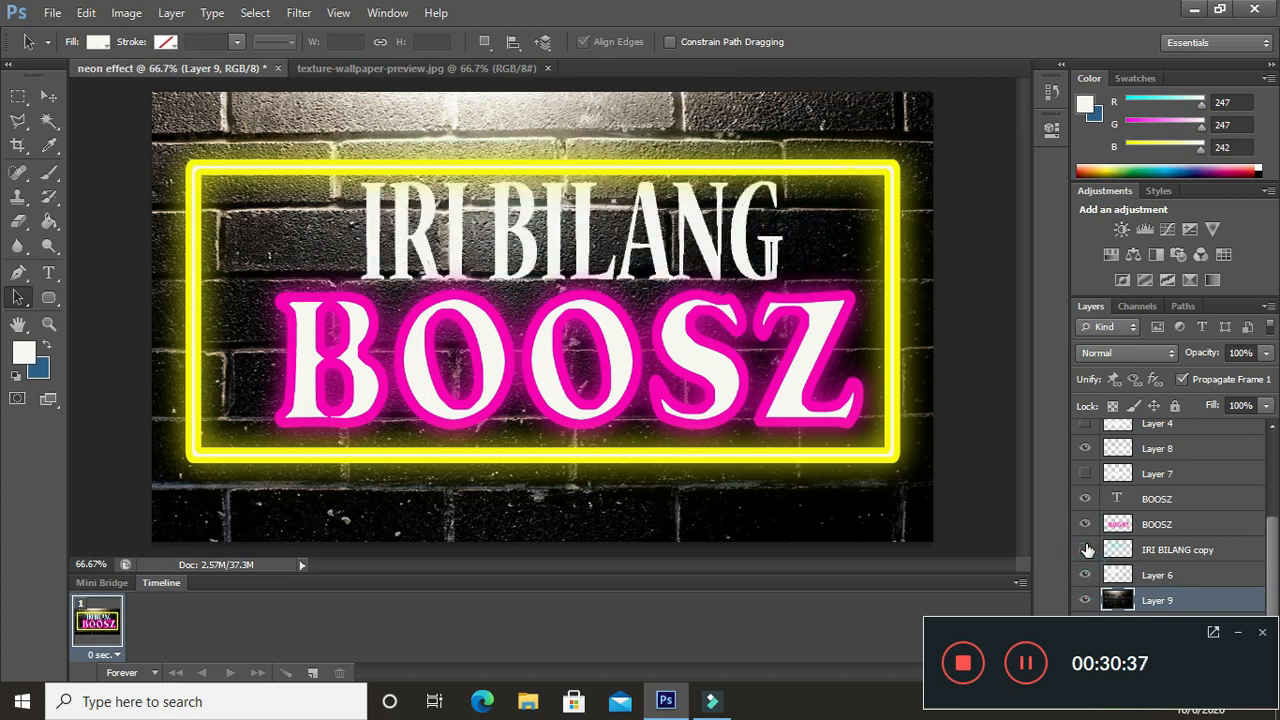
click(1085, 550)
click(1085, 550)
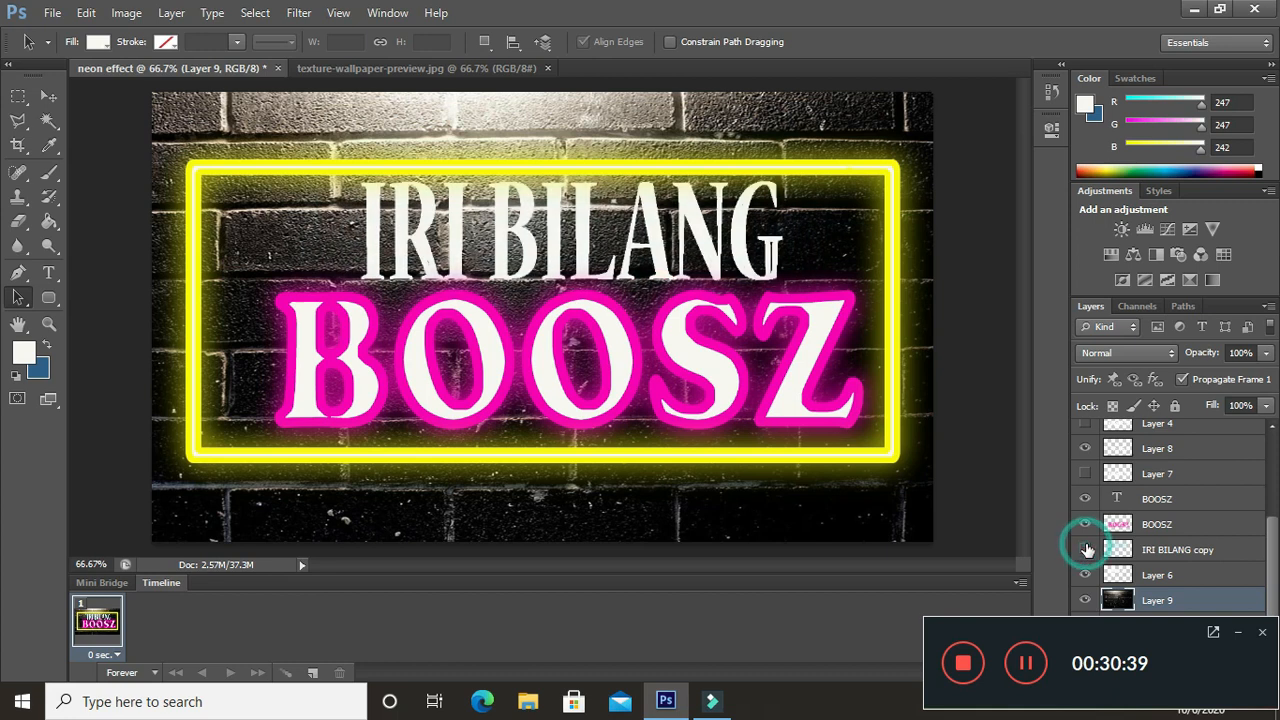
click(1085, 550)
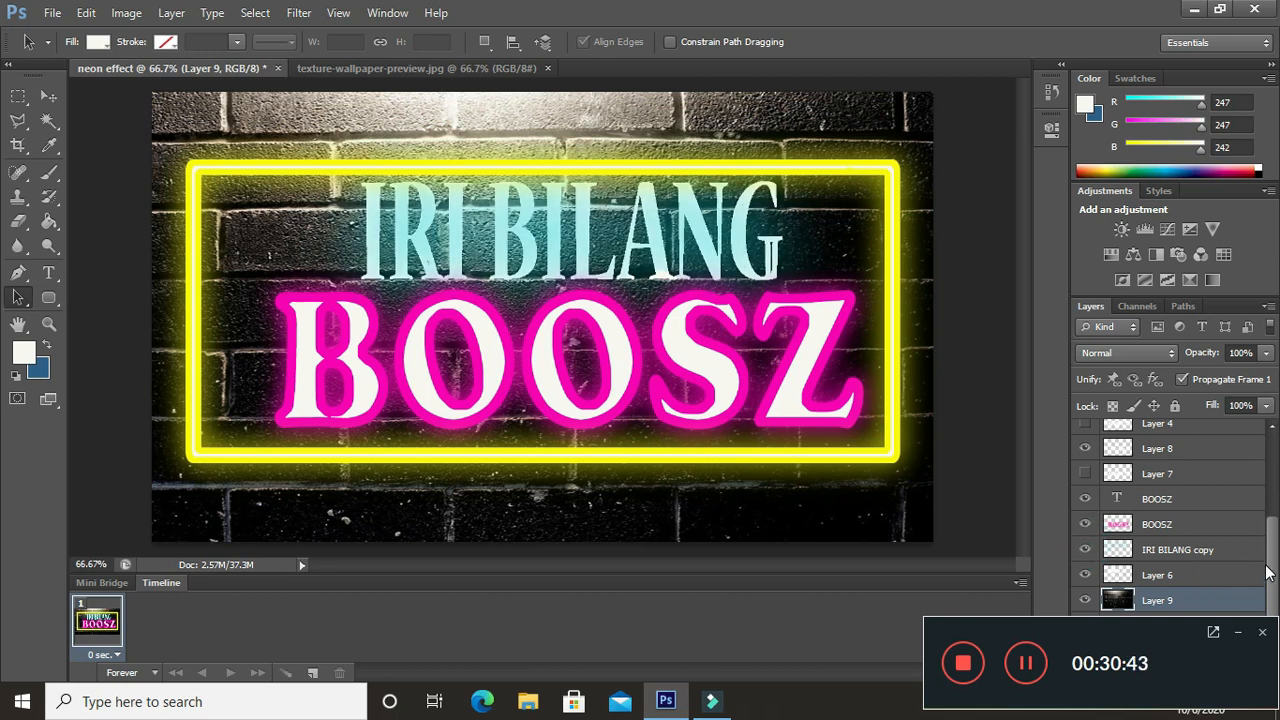
drag(1274, 567, 1279, 516)
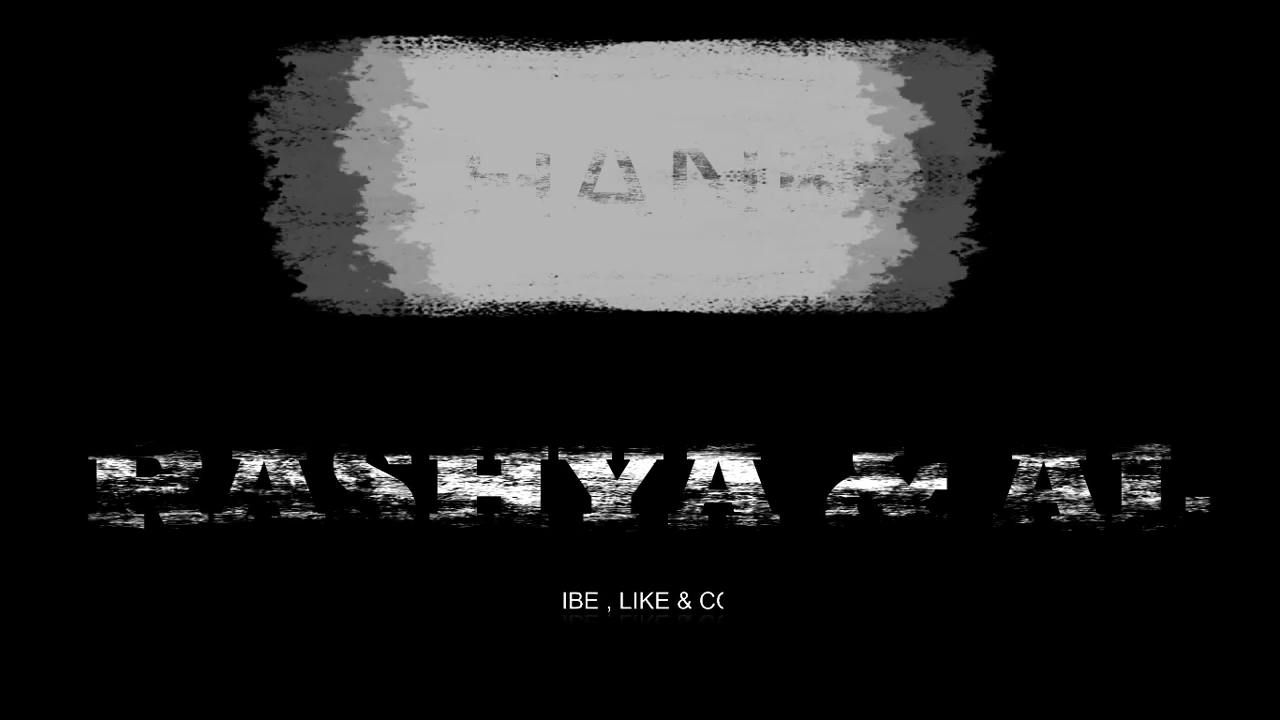